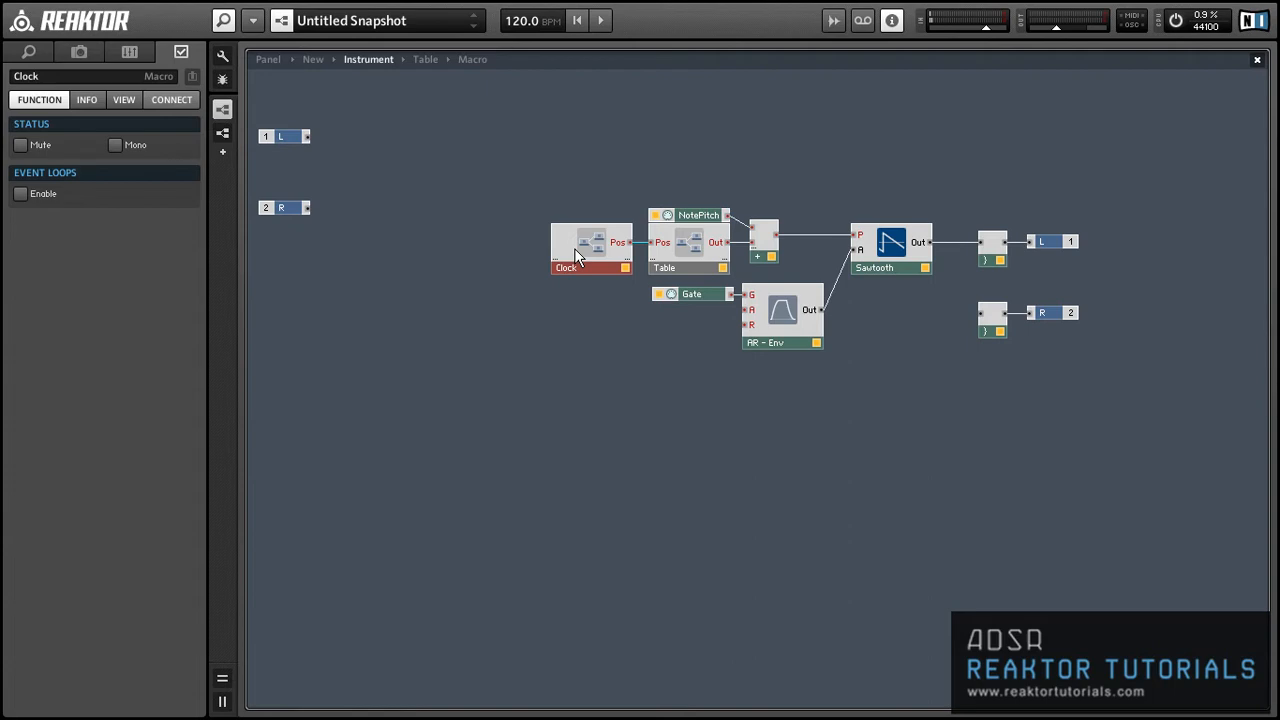
- Move the Clock and Table macros away from the adder and insert a new one-in, one-out macro below them
left_click_drag(575, 249, 543, 261)
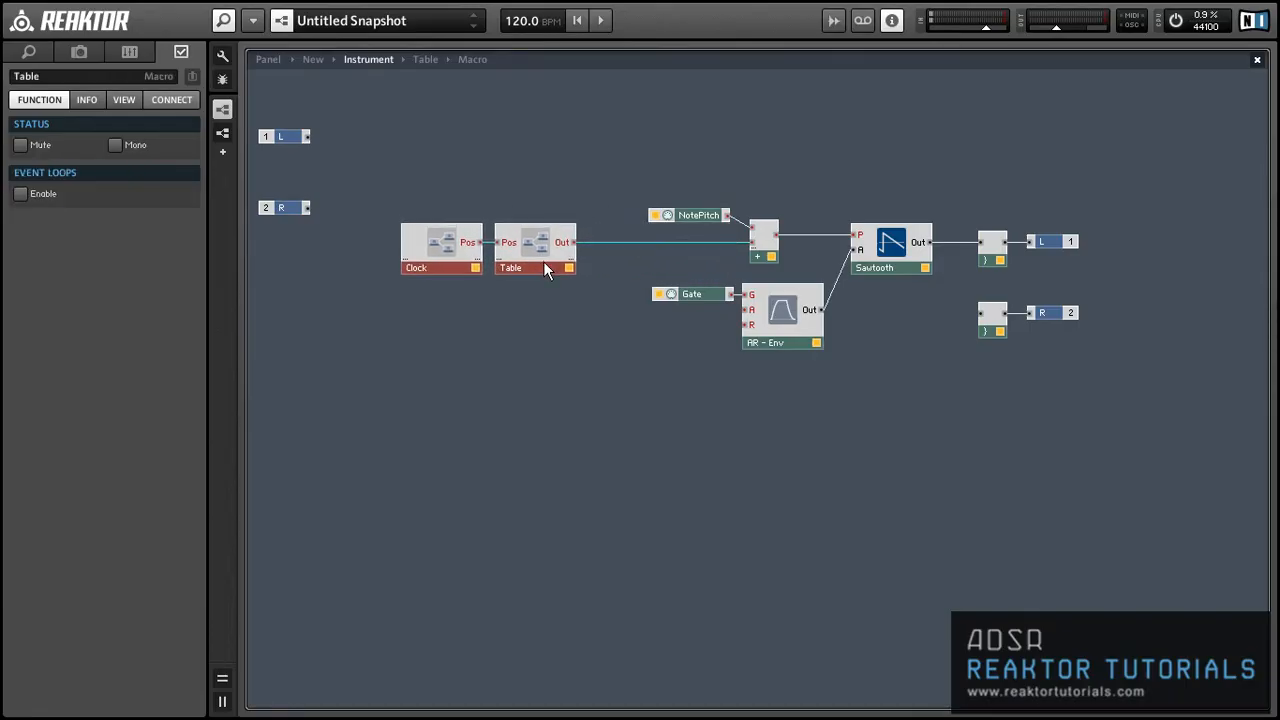
left_click(538, 288)
right_click(543, 320)
mouse_move(572, 364)
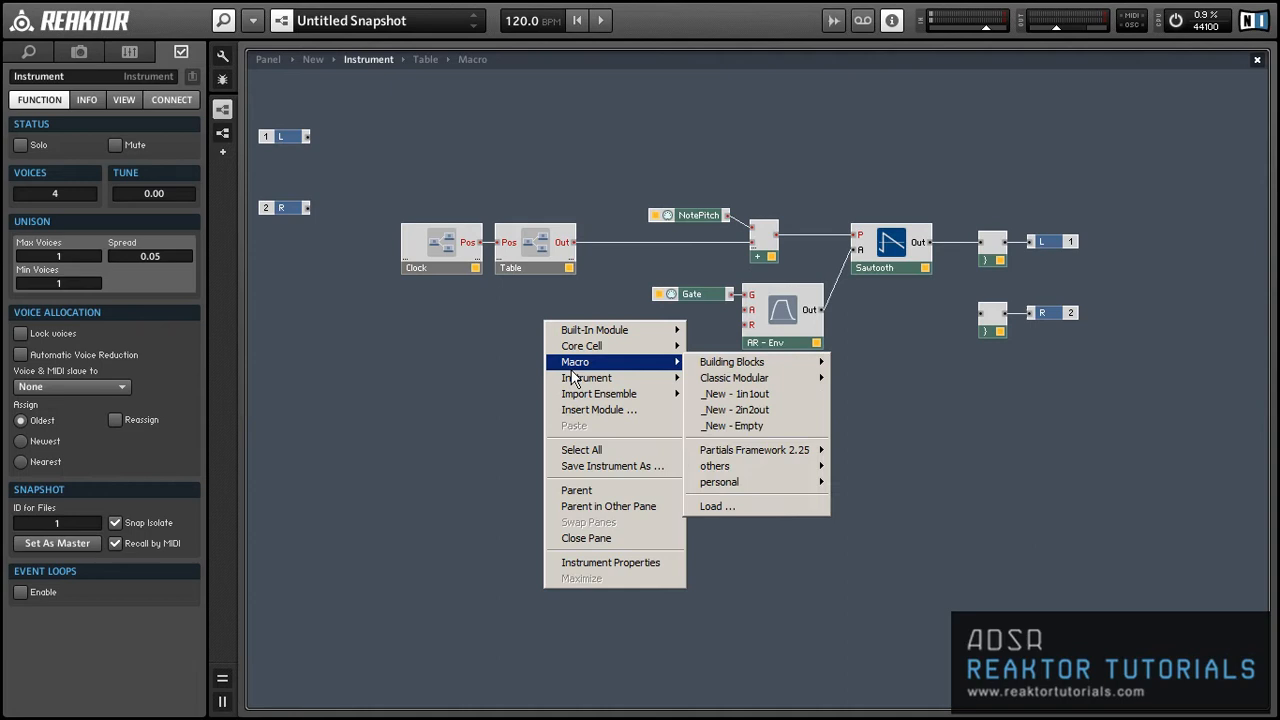
left_click(712, 394)
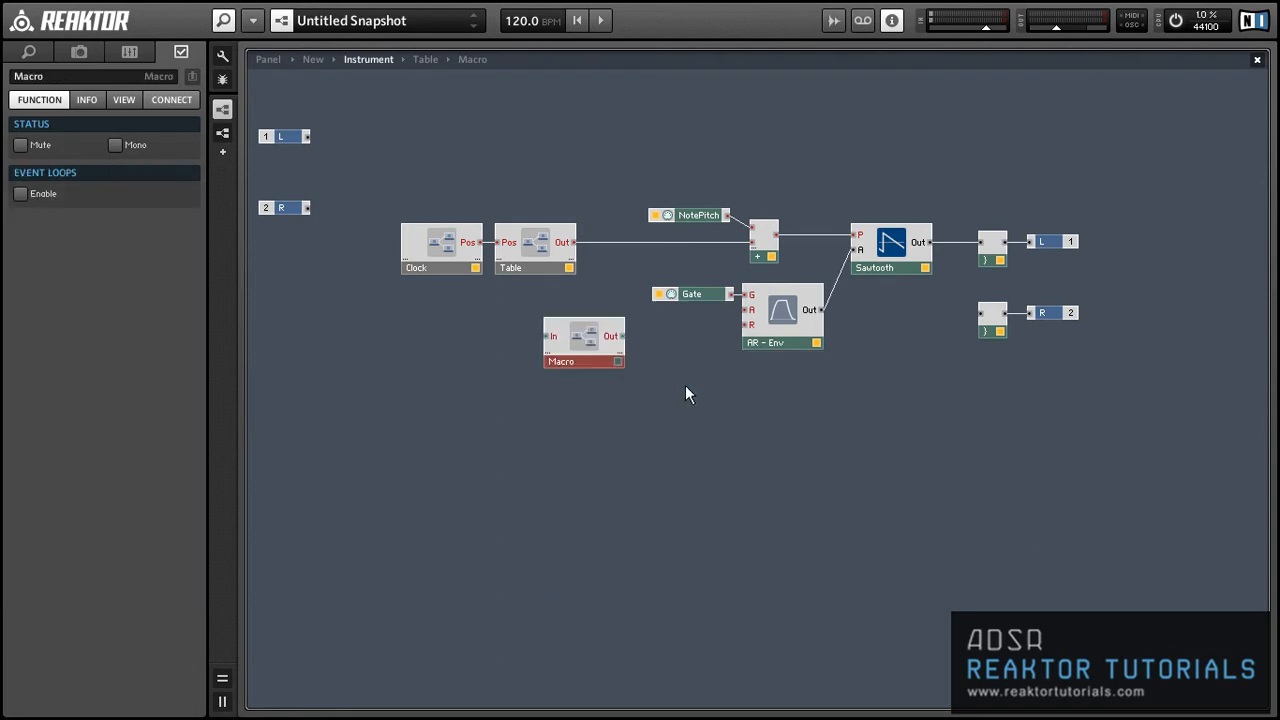
- Name the new macro Glide and wire the Table macro's output to its input, labelled P
left_click(42, 76)
type("Glide")
key("Return")
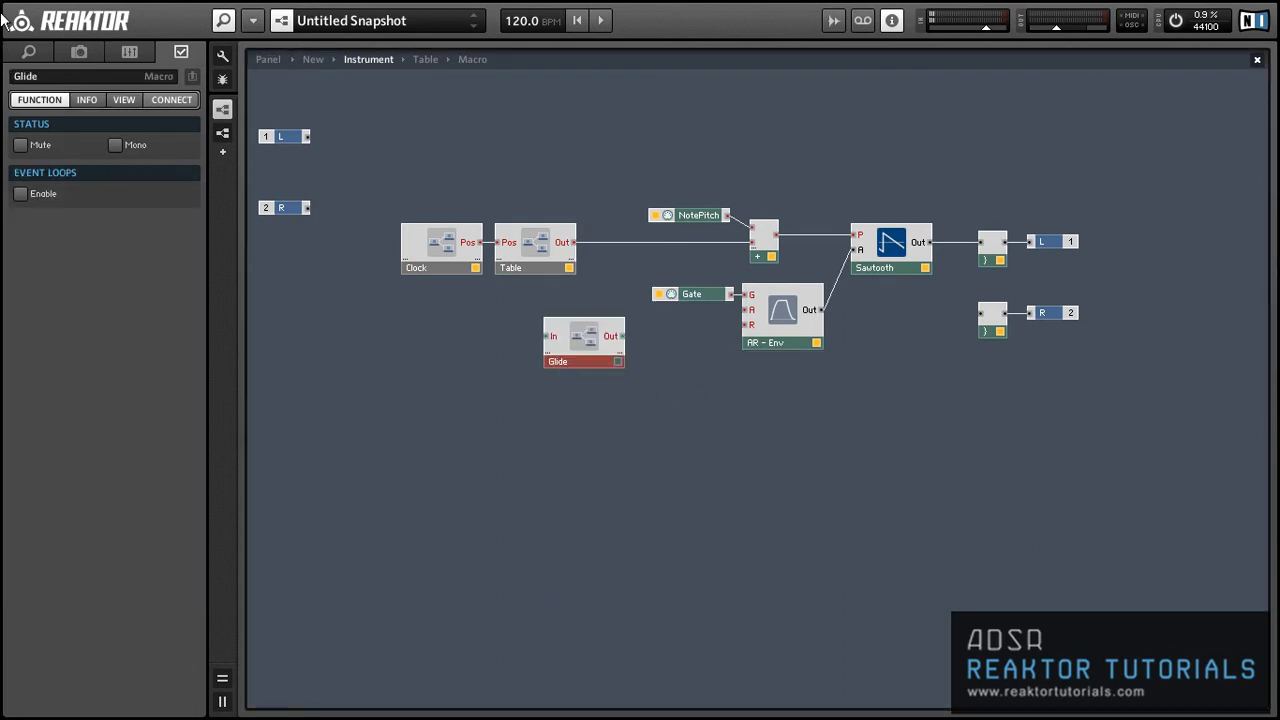
left_click_drag(574, 242, 551, 336)
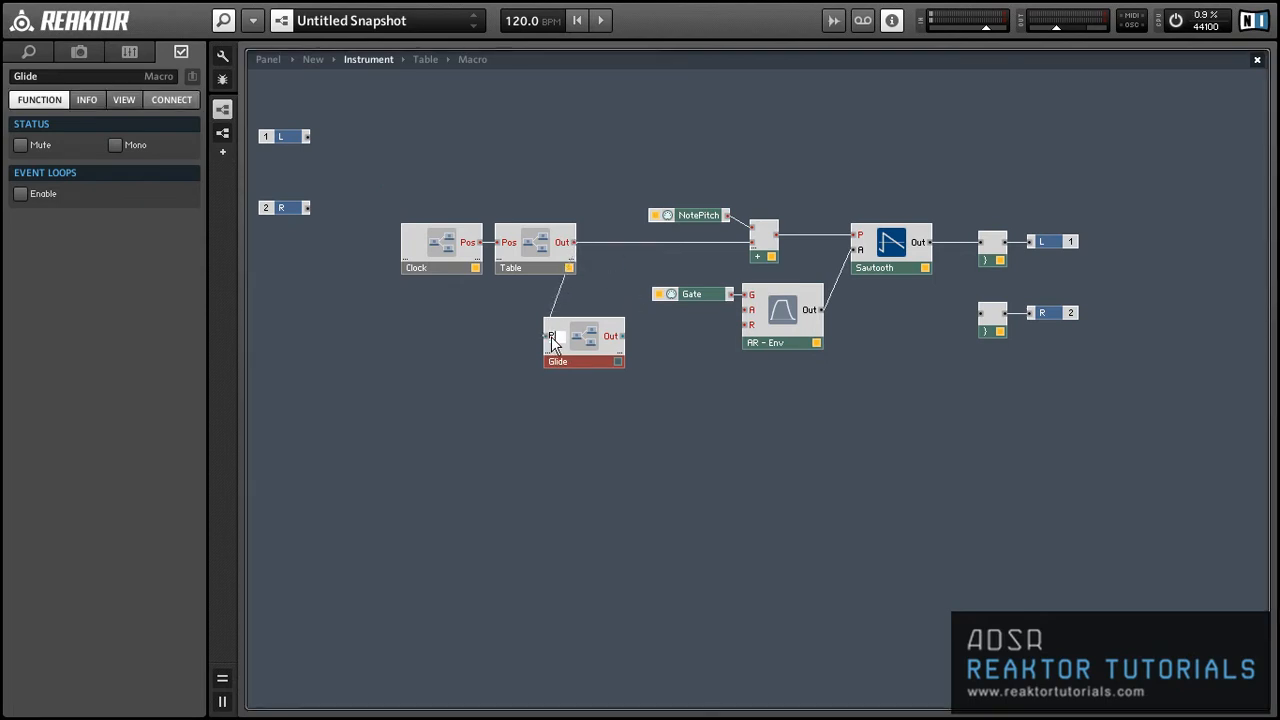
- Inside the Clock macro, add an output terminal named Ms fed by the multiplier driving Modulo's B input, and return to the instrument level
double_click(449, 263)
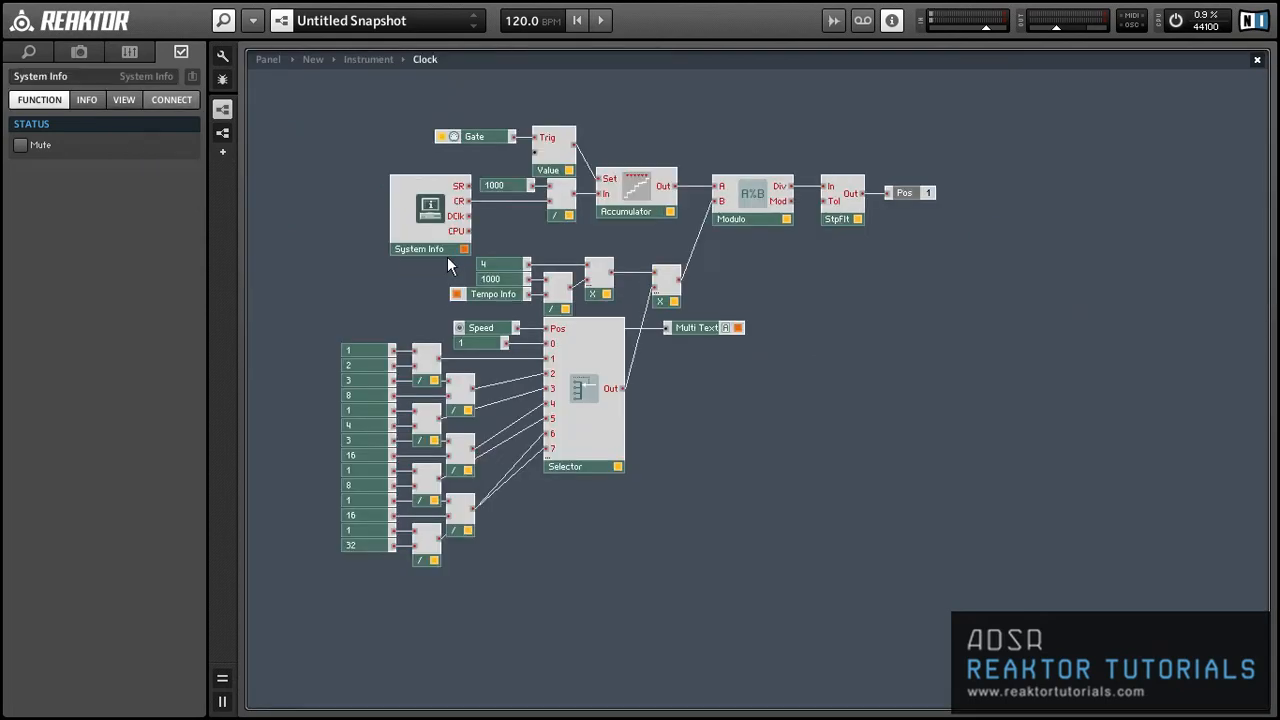
right_click(787, 280)
mouse_move(838, 291)
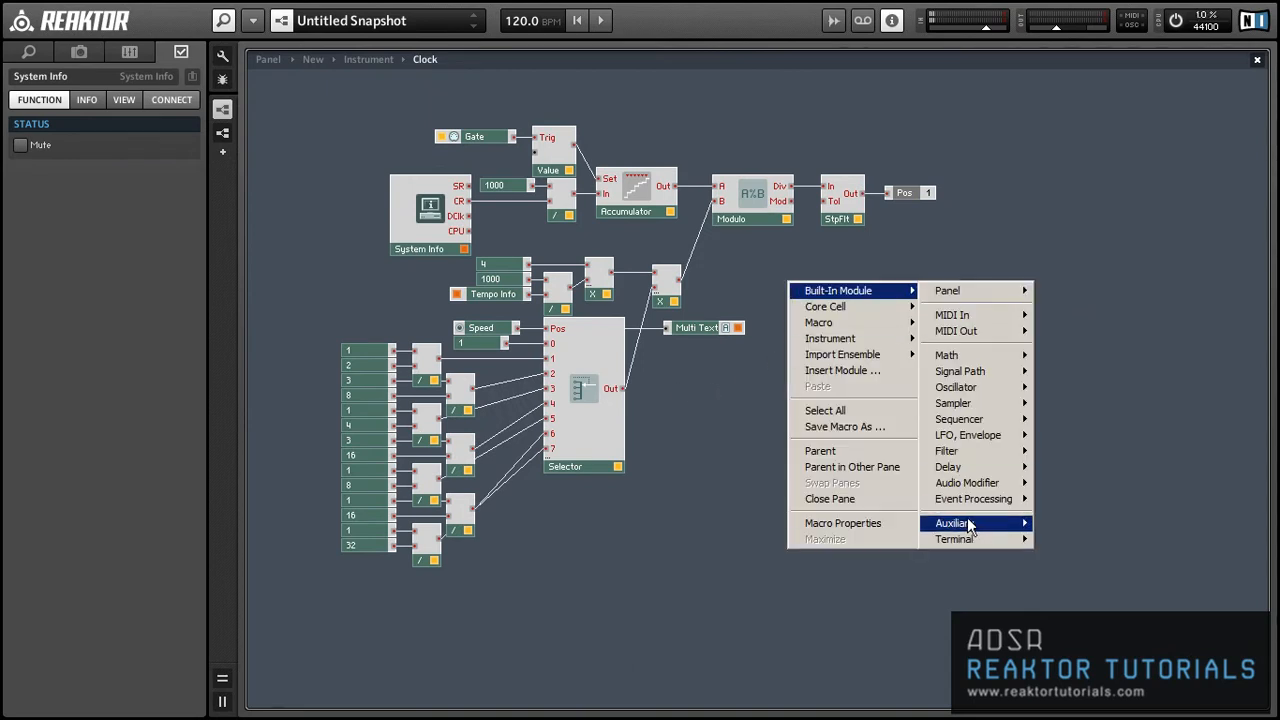
mouse_move(1003, 543)
left_click(1067, 555)
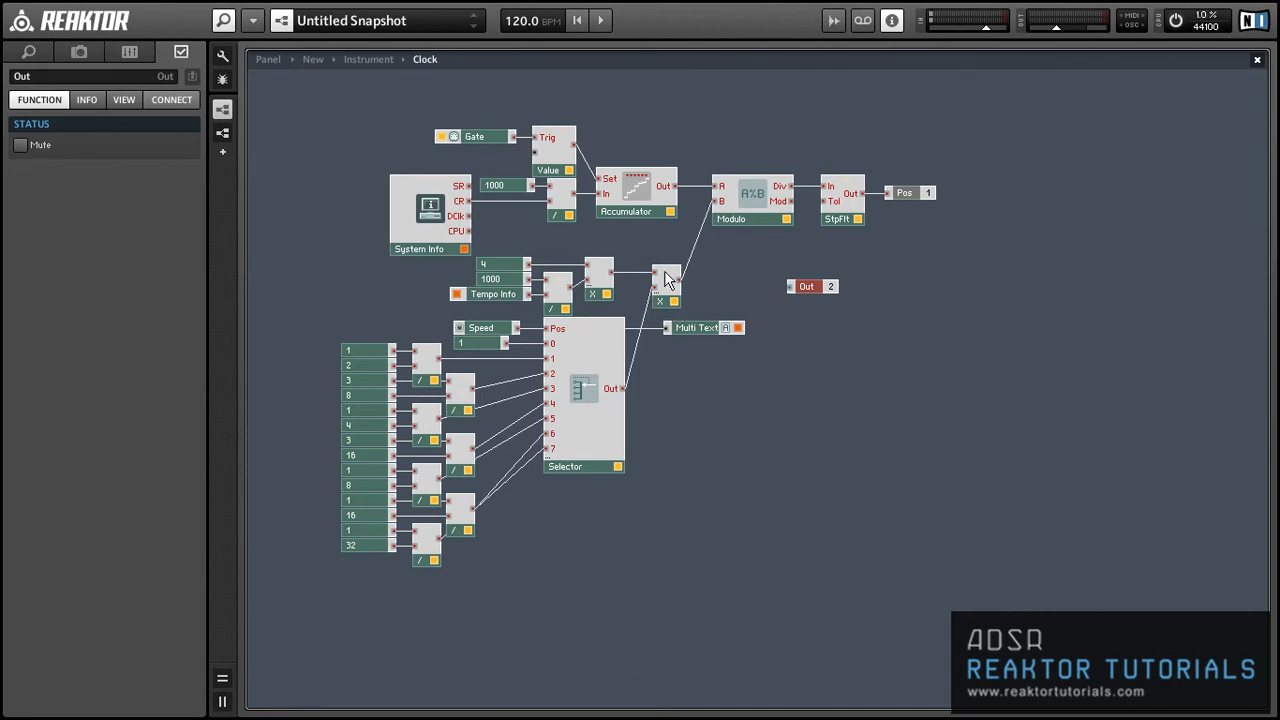
left_click_drag(678, 290, 728, 276)
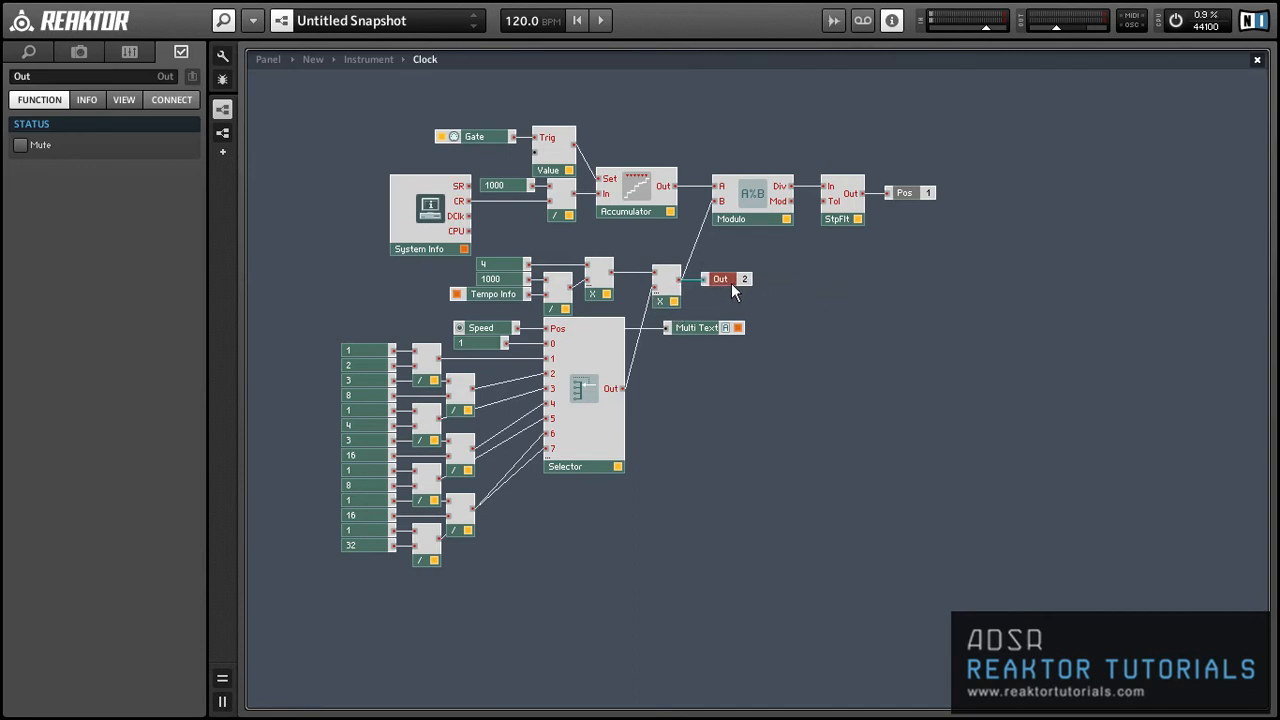
double_click(770, 292)
- Wire the Clock macro's Ms output to a new Ms input on Glide and place Glide between Table and the adder
left_click_drag(476, 251, 466, 262)
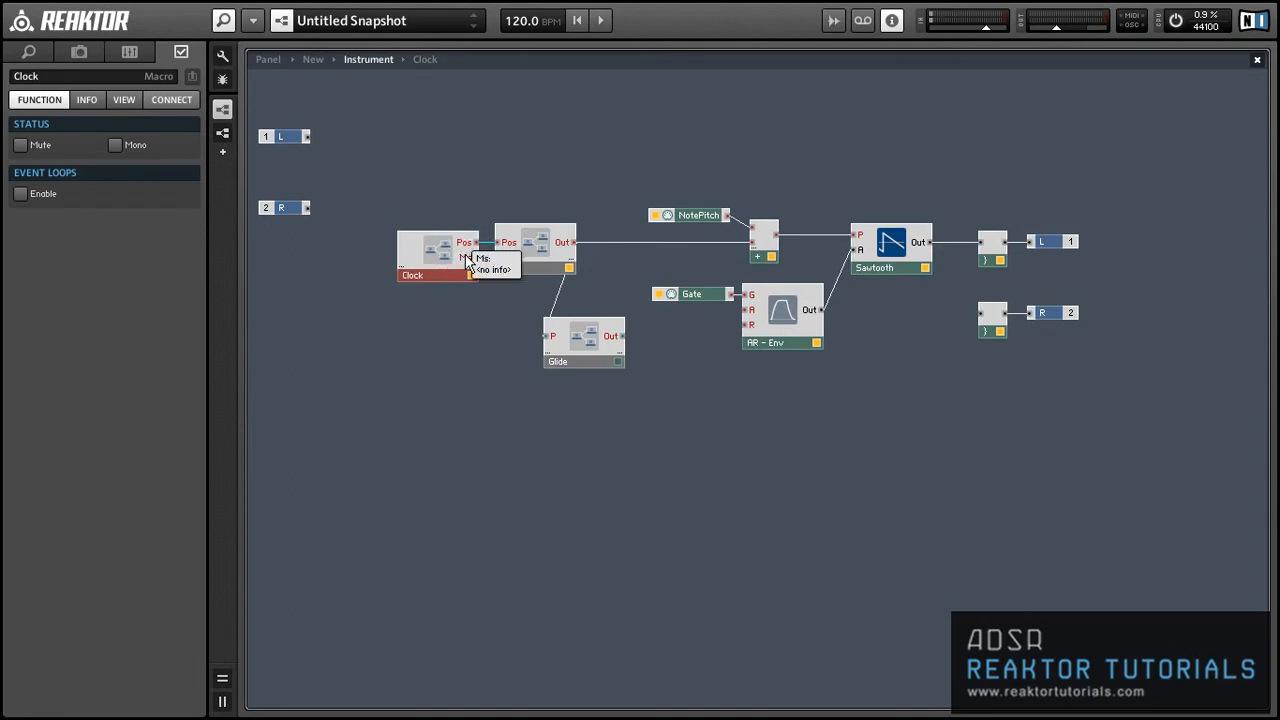
left_click_drag(468, 258, 552, 345)
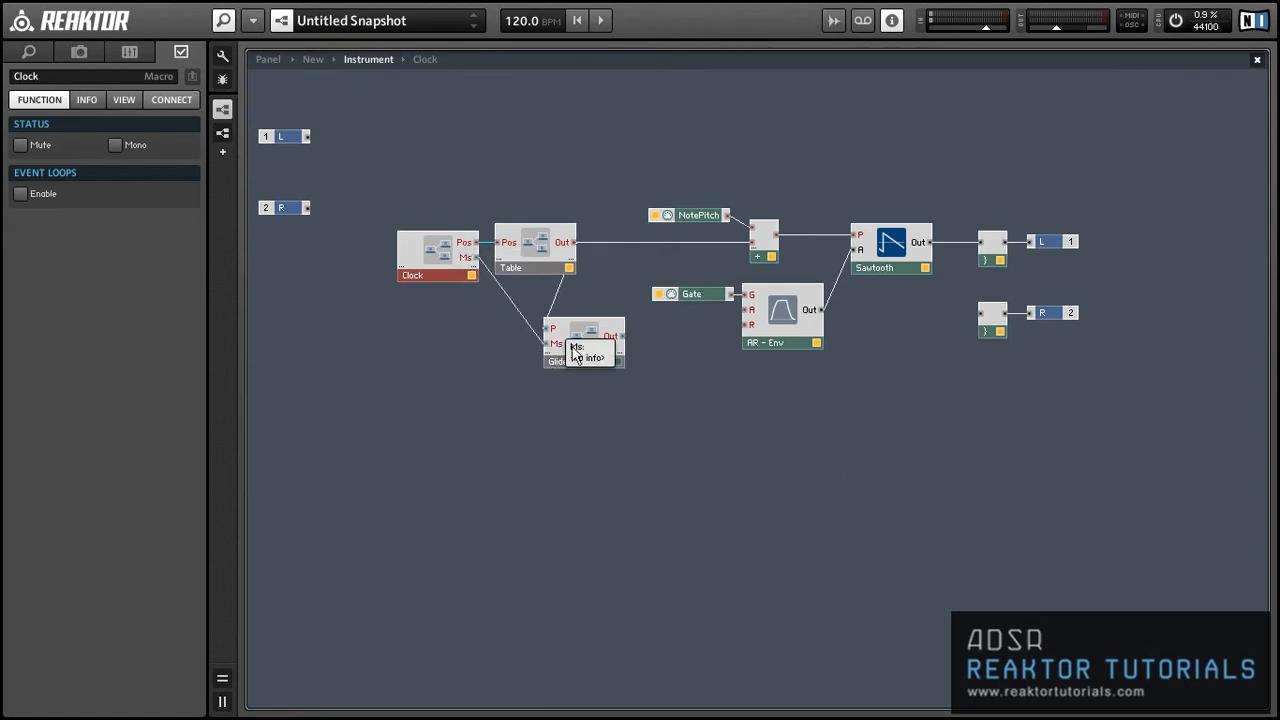
left_click_drag(560, 345, 622, 272)
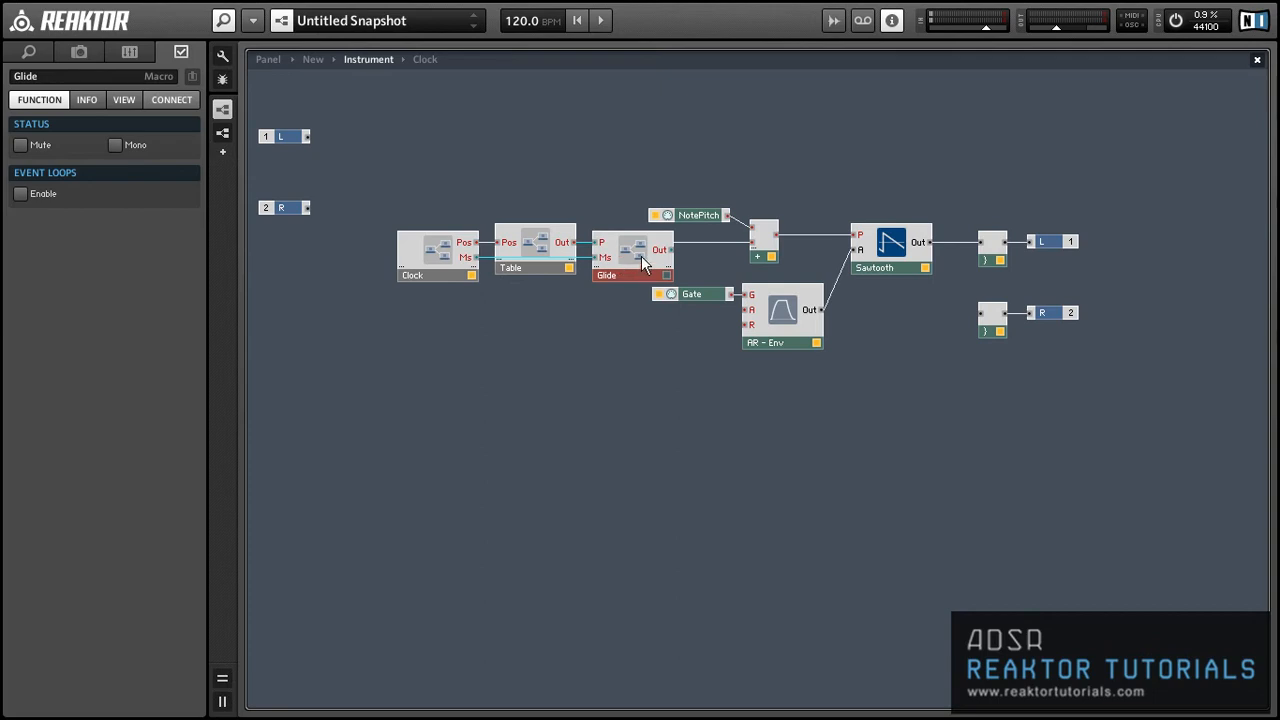
- Open the Glide macro's structure and rearrange its P and Ms input terminals to make room for modules
double_click(641, 256)
left_click_drag(275, 85, 646, 246)
left_click(280, 205)
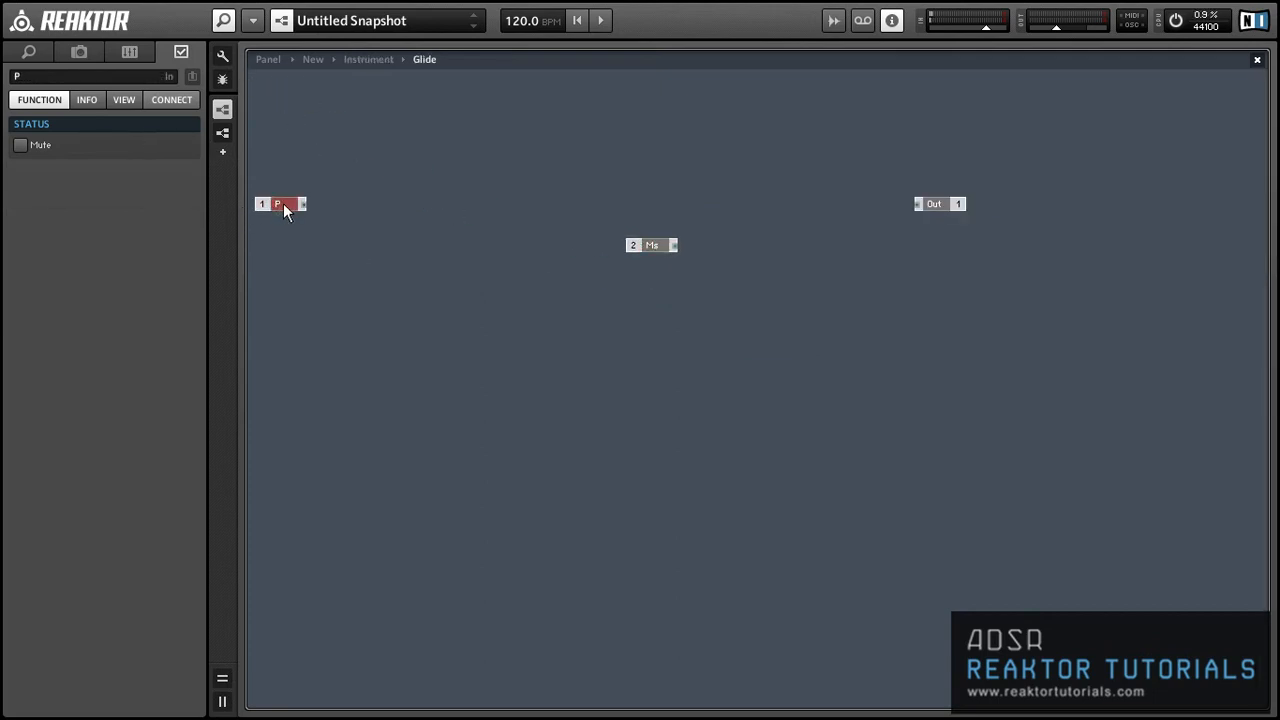
left_click(425, 251)
- Insert an Order module beside the P terminal and wire P to its input
right_click(465, 208)
mouse_move(478, 214)
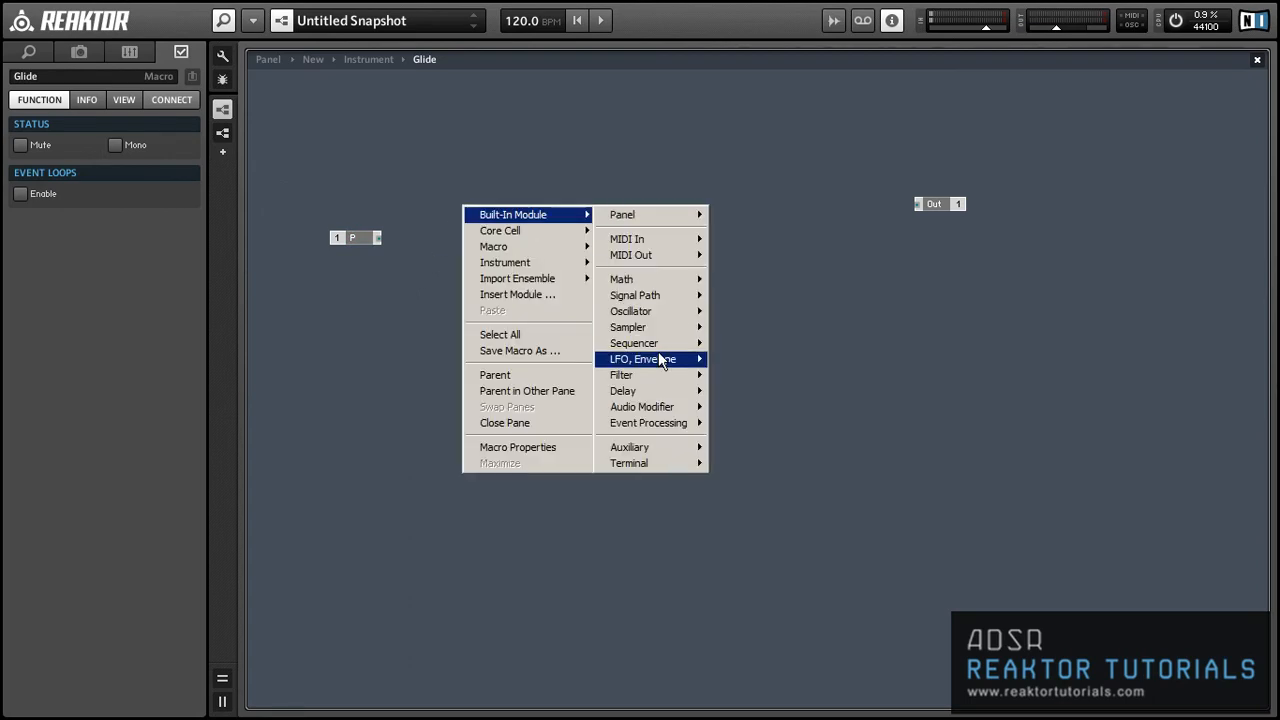
mouse_move(665, 425)
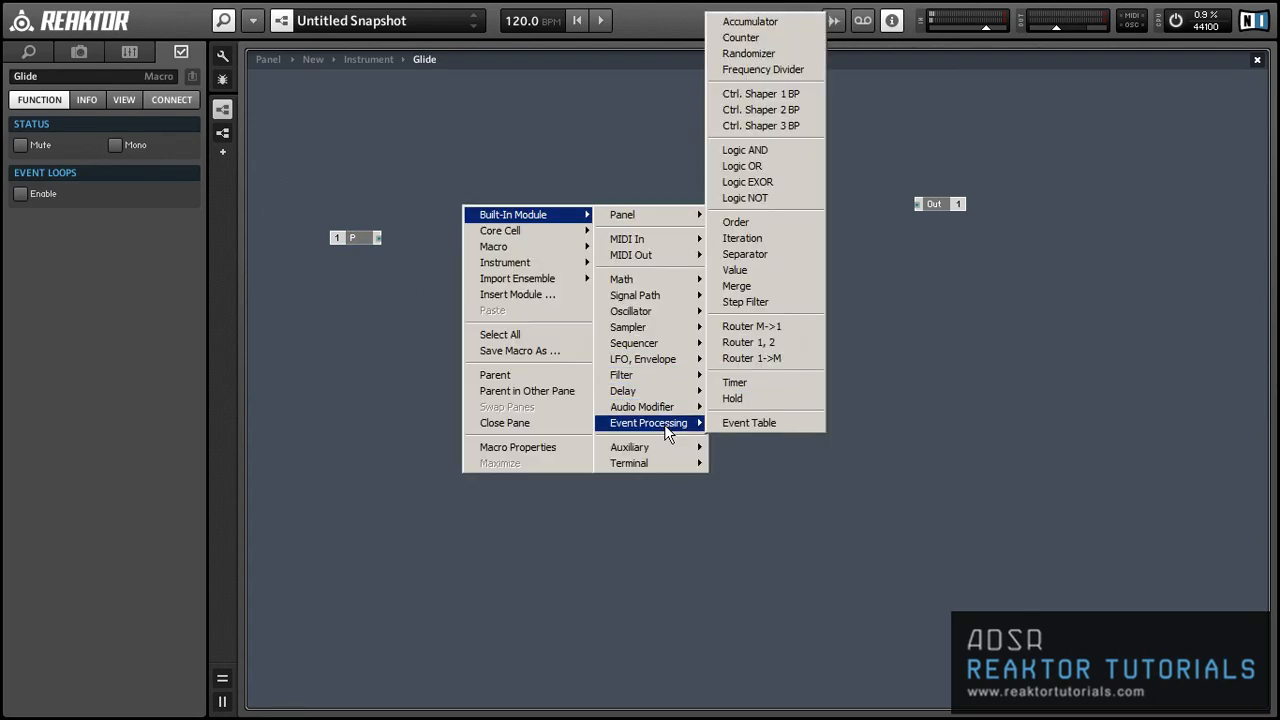
left_click(753, 224)
left_click_drag(377, 237, 416, 254)
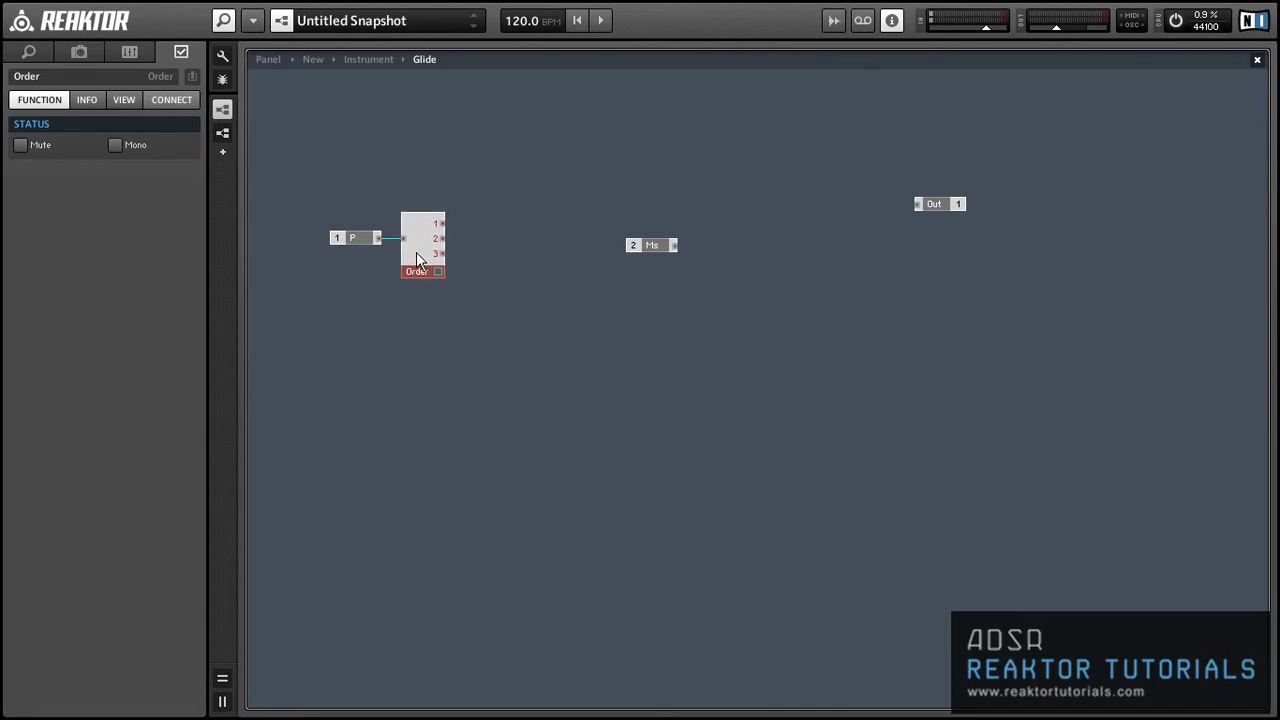
- Insert a Value module and wire the Order module's output 1 to its Trig input
right_click(489, 160)
mouse_move(500, 167)
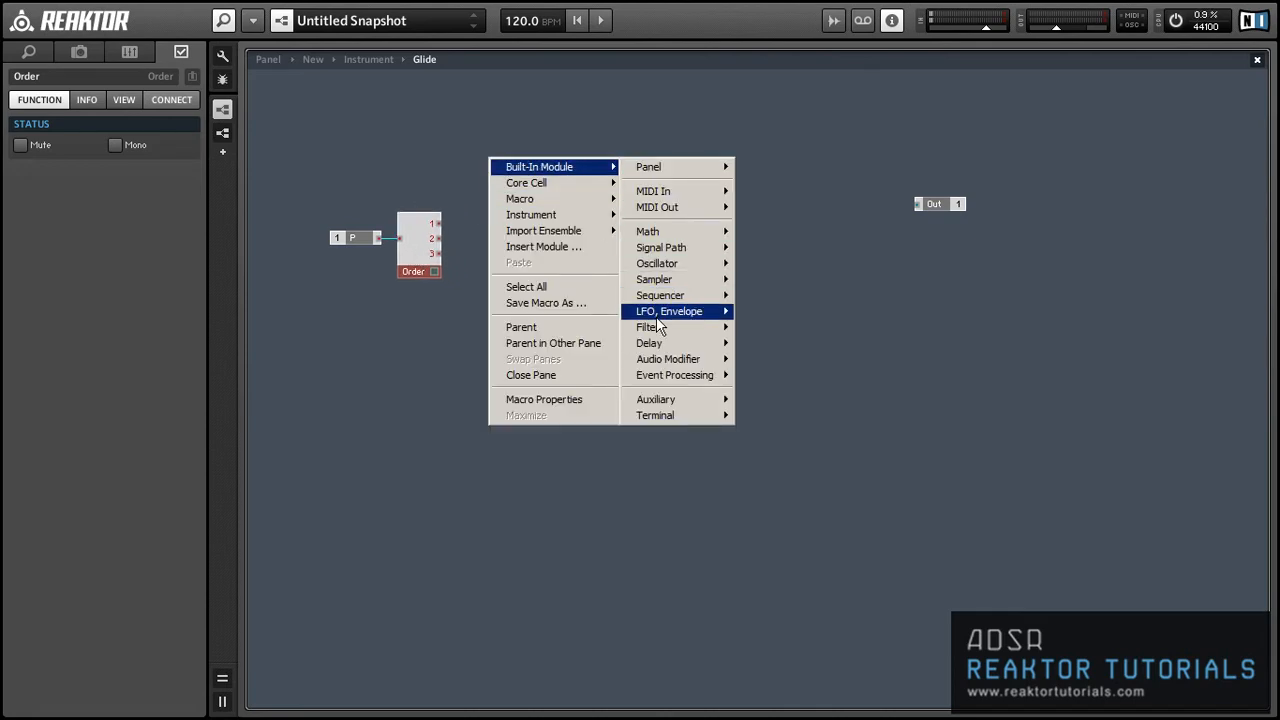
mouse_move(673, 376)
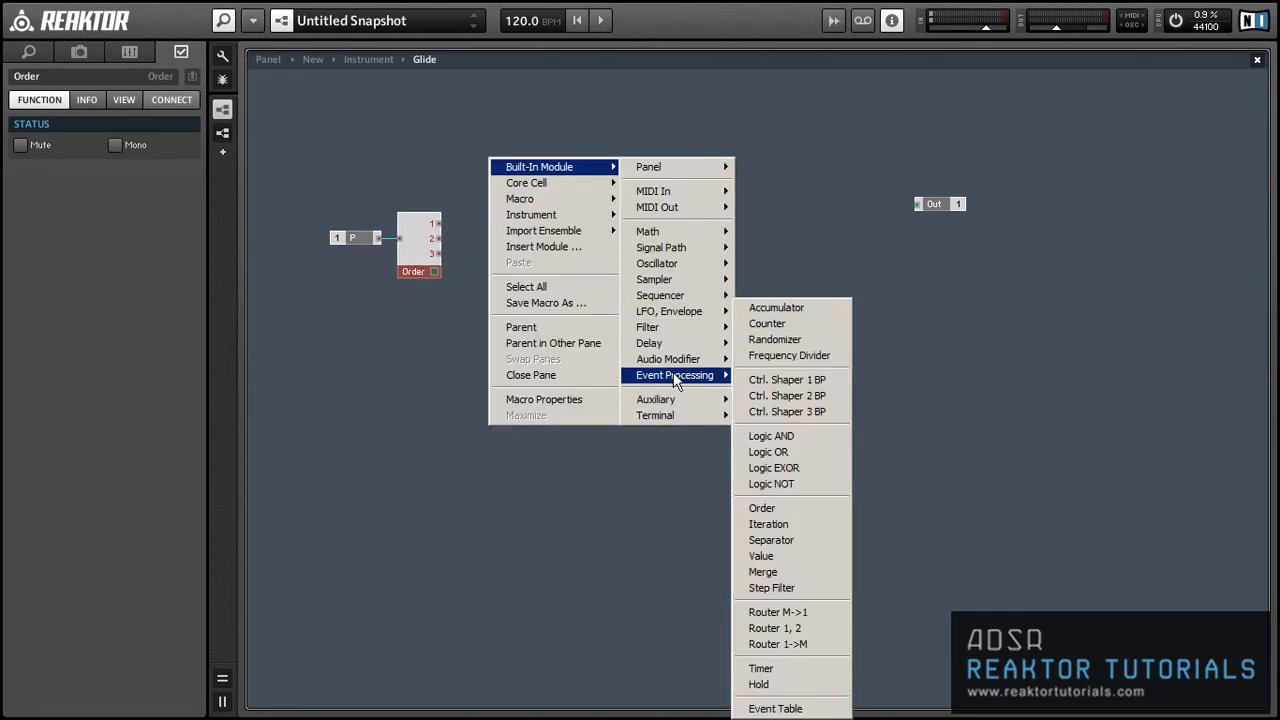
left_click(762, 556)
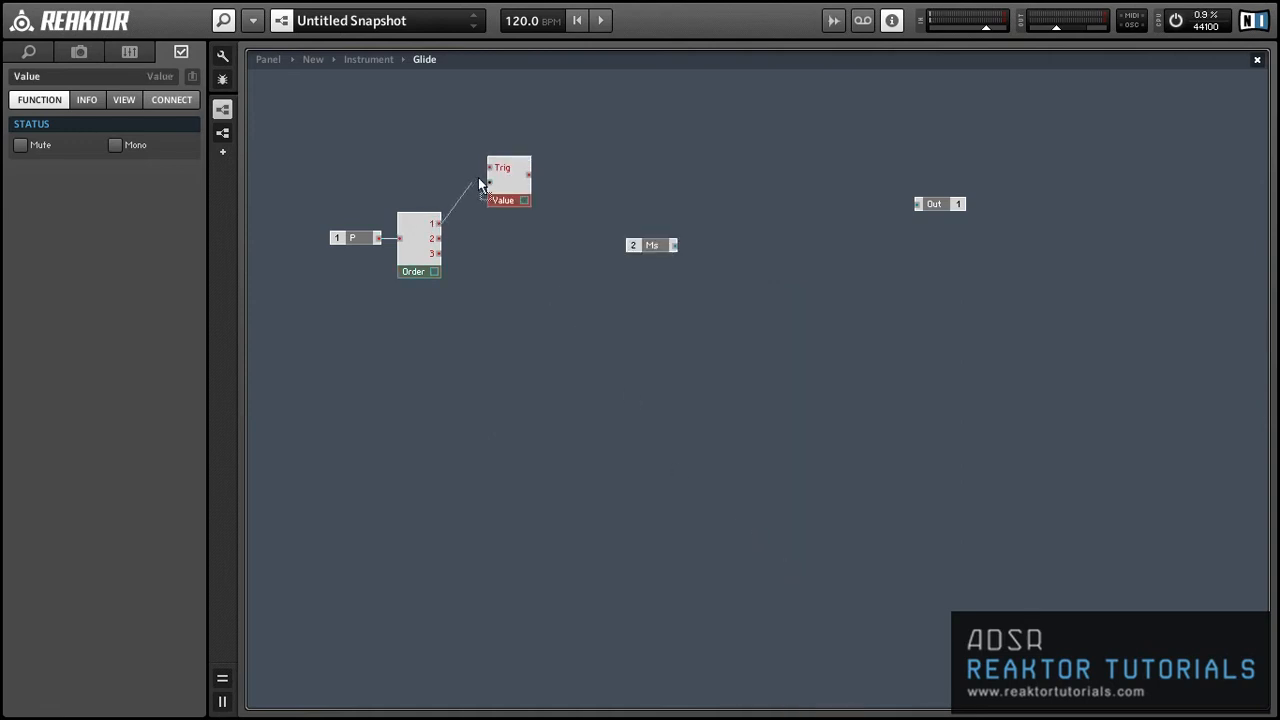
mouse_move(437, 223)
left_mouse_down()
mouse_move(490, 168)
mouse_move(558, 197)
left_mouse_up()
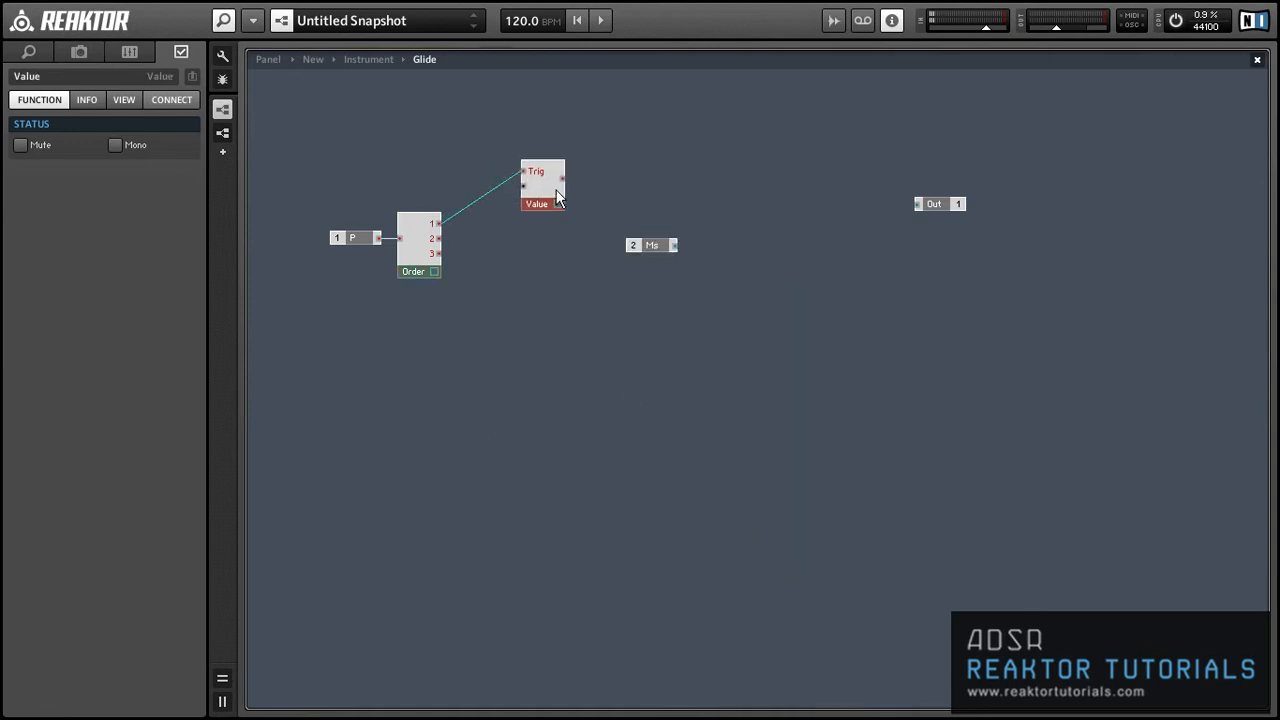
- Insert an Accumulator module next to the Value module and wire Value's output to its Set input
right_click(626, 156)
mouse_move(656, 166)
mouse_move(858, 378)
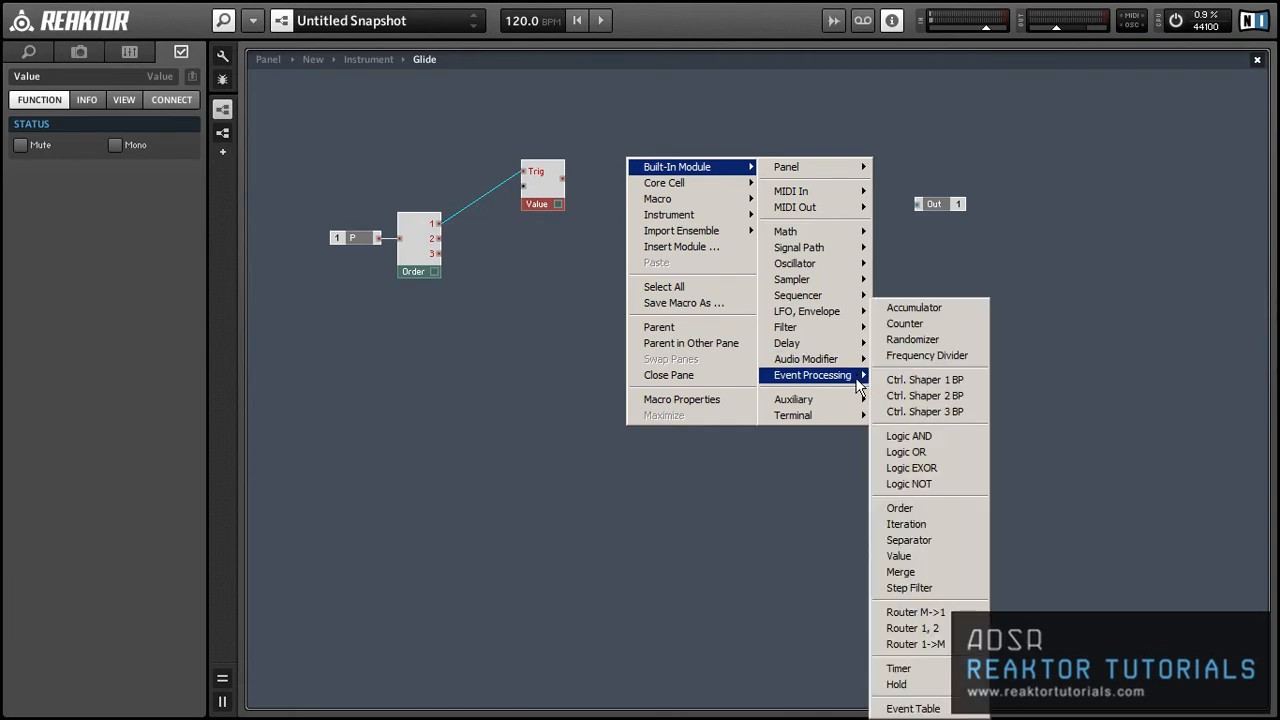
left_click(912, 308)
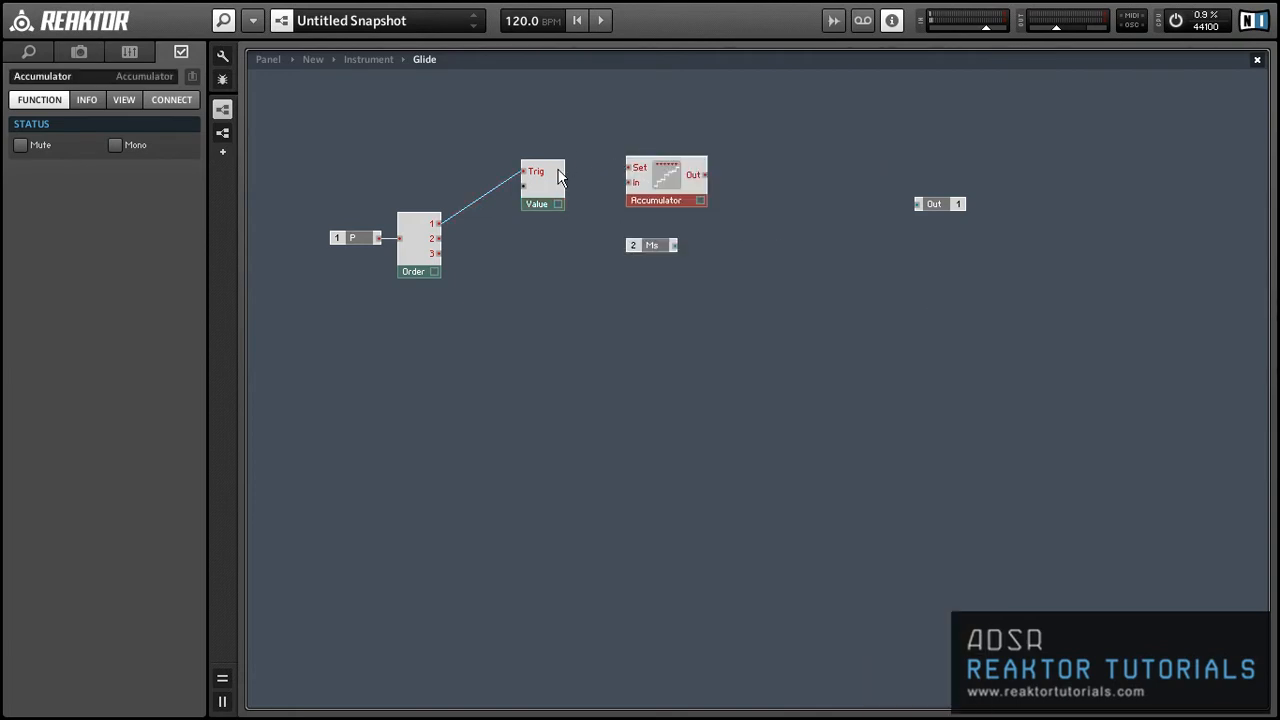
mouse_move(562, 178)
left_mouse_down()
mouse_move(628, 168)
mouse_move(660, 189)
mouse_move(636, 191)
left_mouse_up()
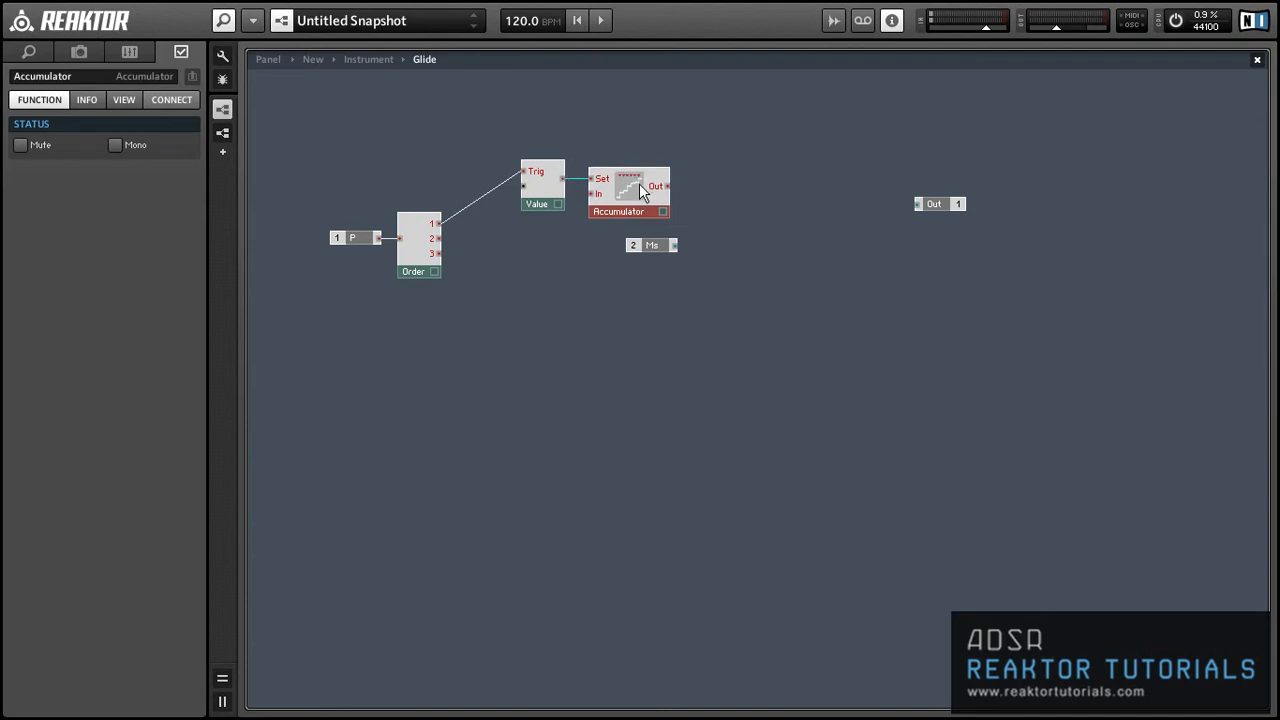
- Insert a System Info module and position it below the Order module
right_click(503, 296)
mouse_move(600, 326)
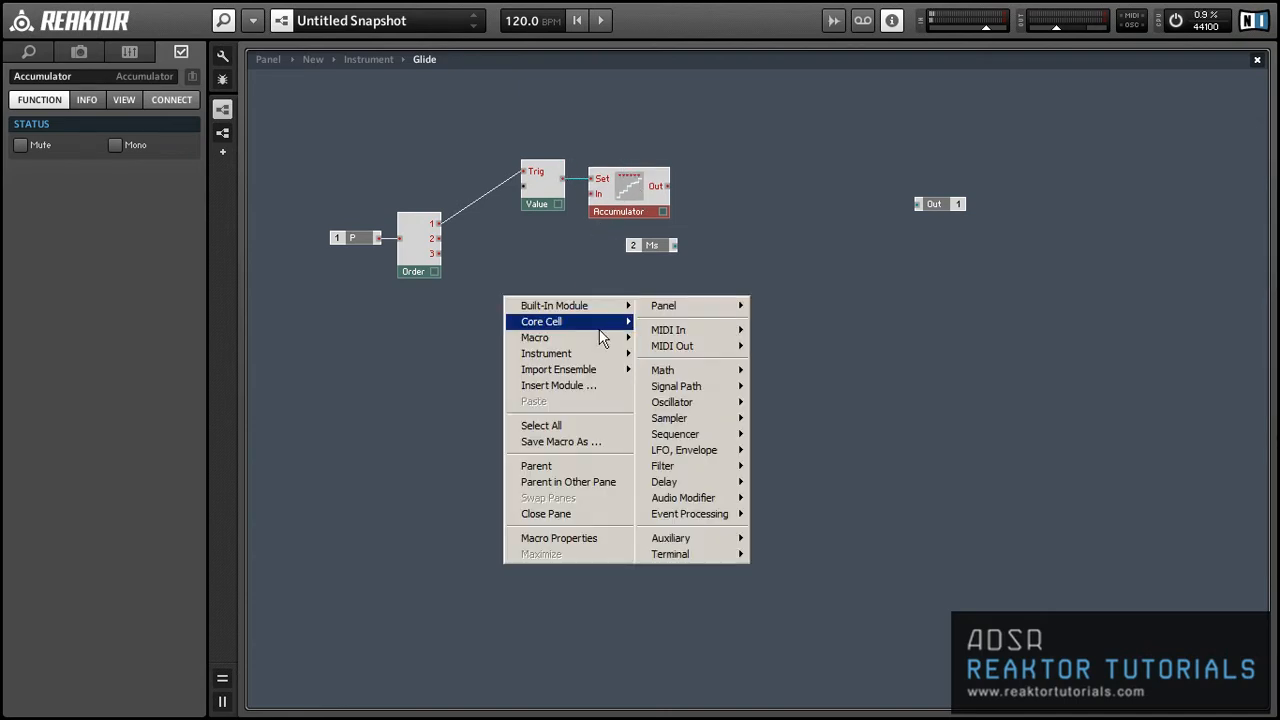
mouse_move(723, 536)
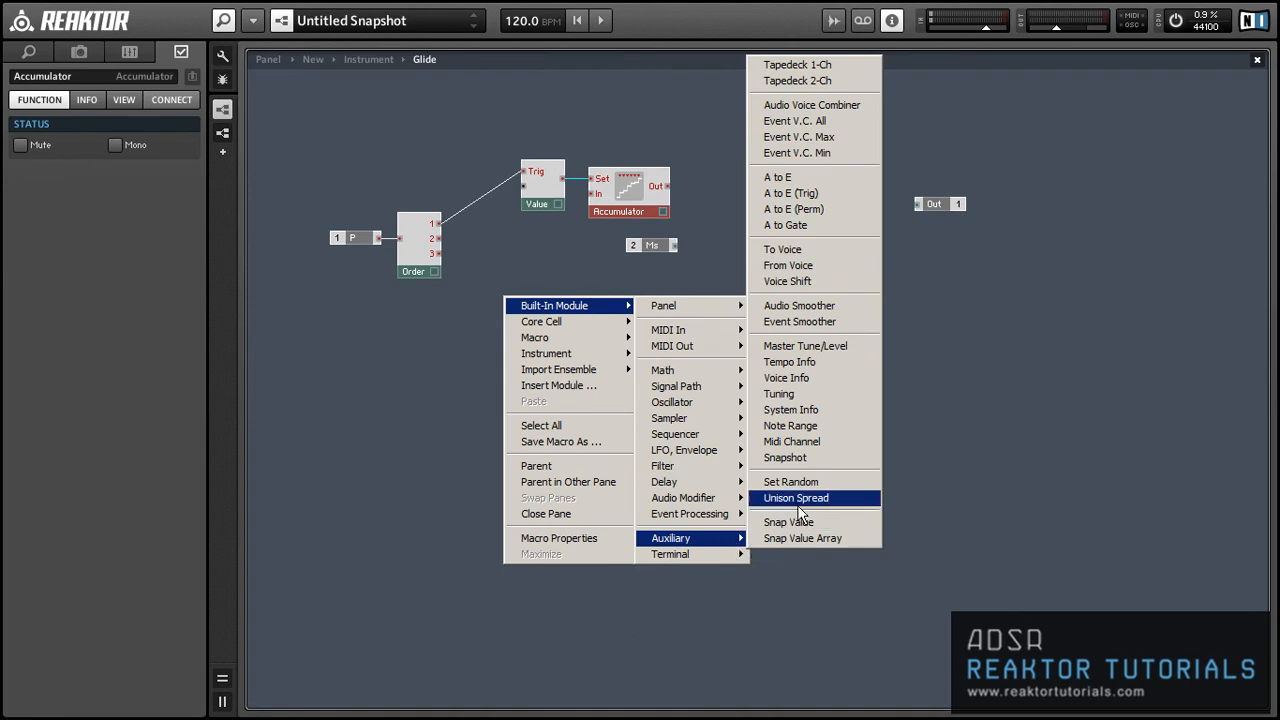
left_click(822, 410)
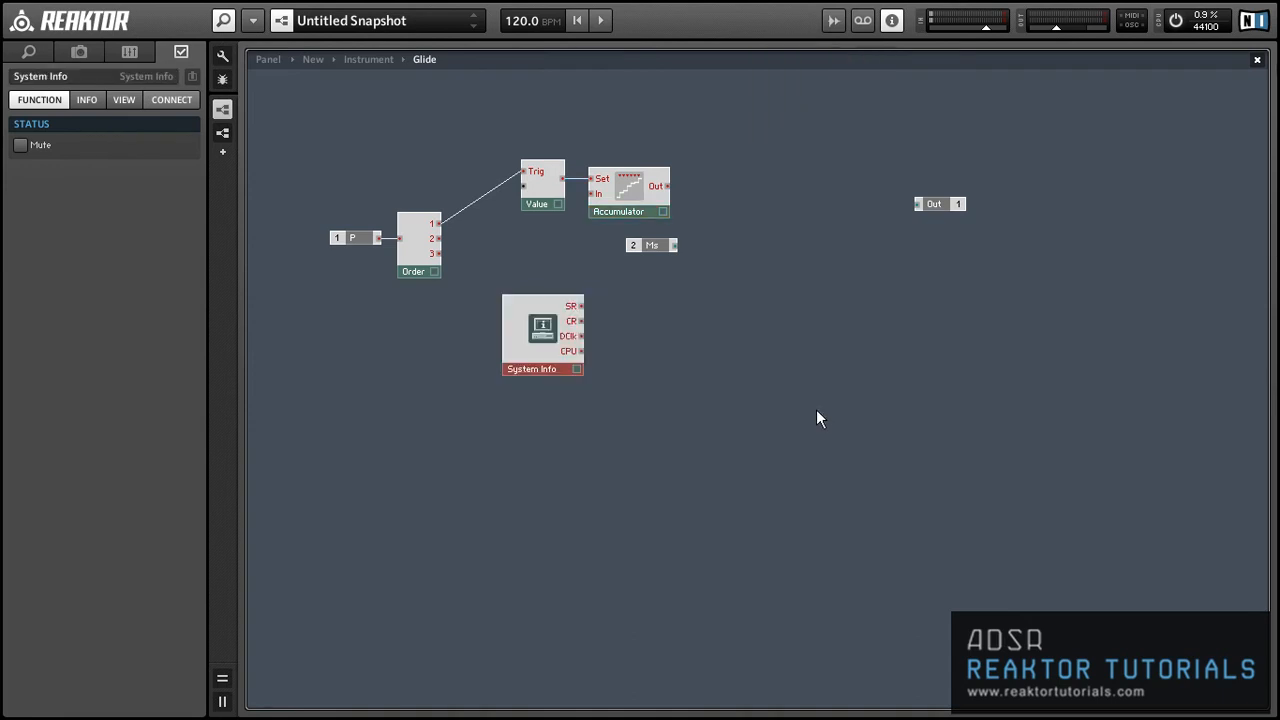
left_click_drag(500, 358, 361, 377)
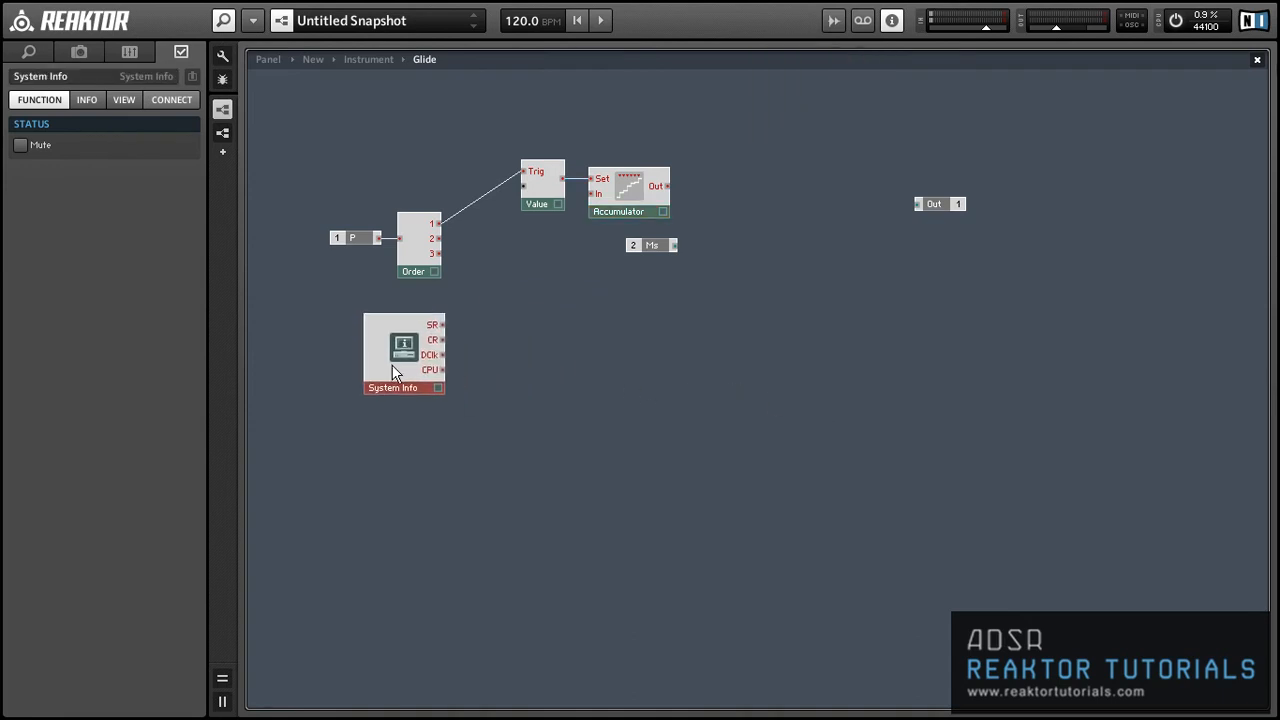
- Insert a Divide module near System Info and feed its upper input with a constant of 1000
right_click(545, 313)
mouse_move(563, 328)
mouse_move(738, 390)
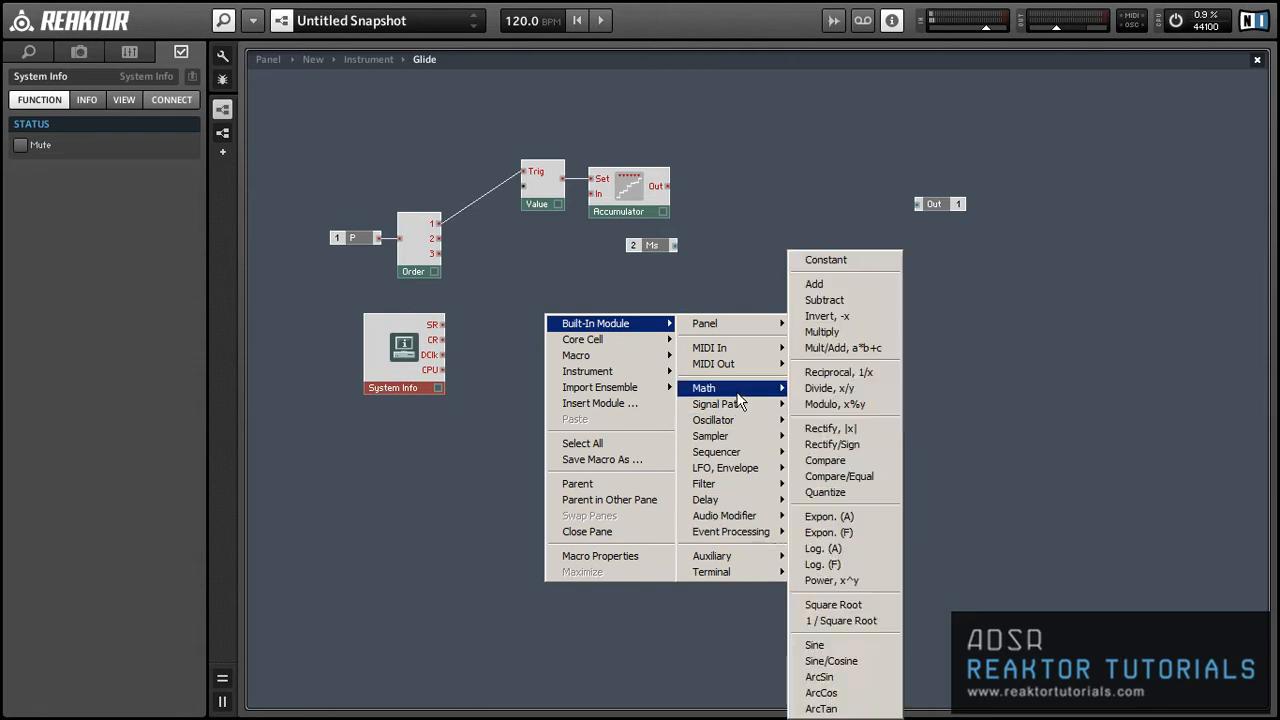
left_click(865, 388)
right_click(547, 322)
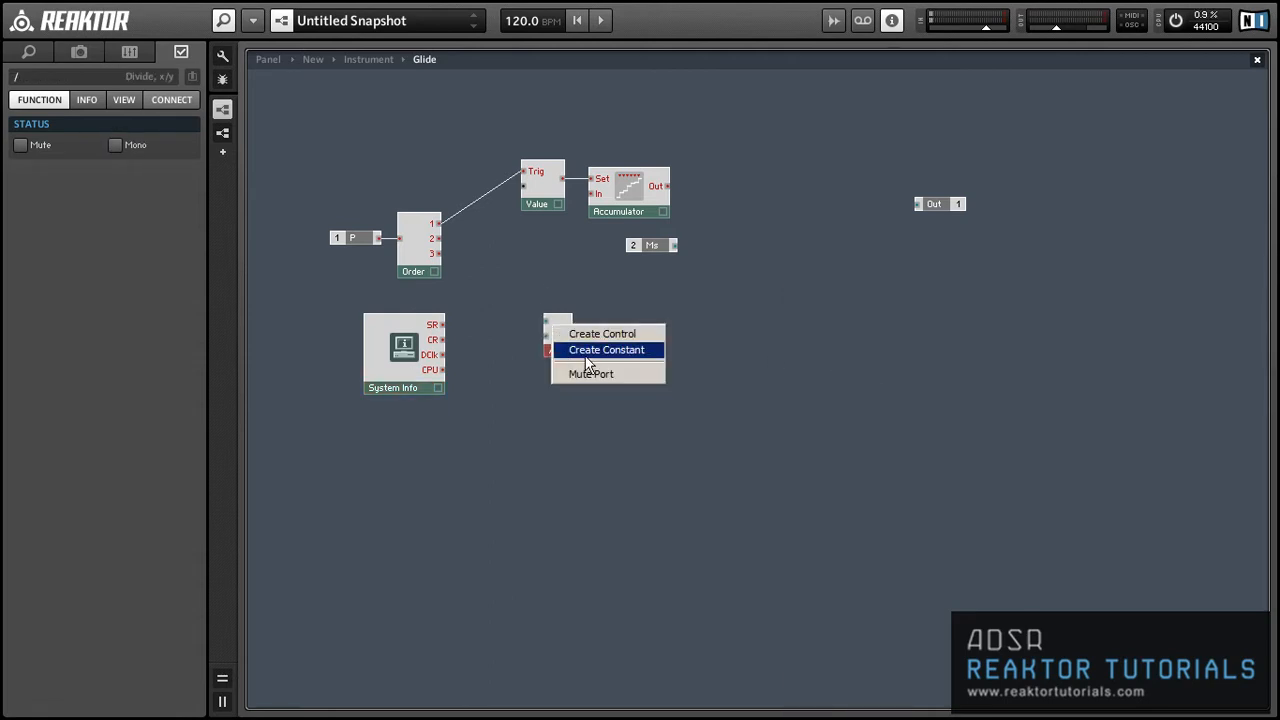
left_click(593, 350)
left_click(27, 142)
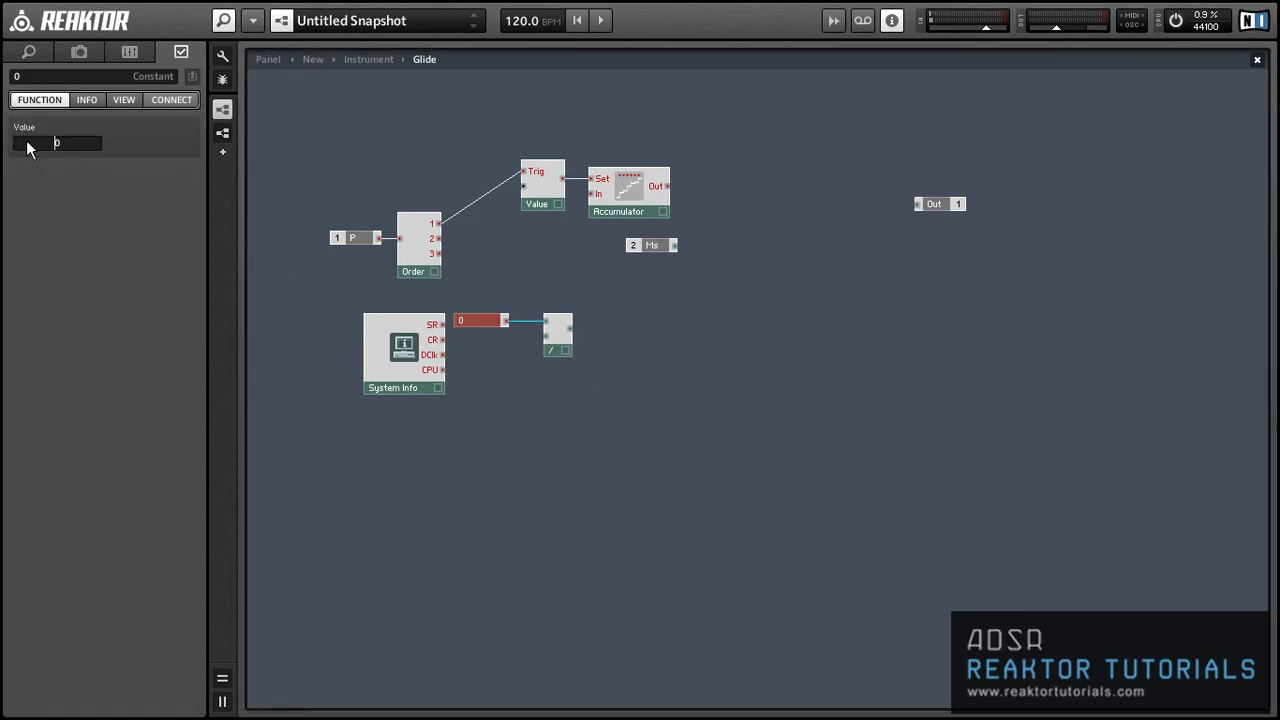
key("Return")
- Wire System Info's CR output to the divider's lower input and the divider's output to the Accumulator's In, then reposition the three modules
left_click_drag(442, 340, 546, 337)
left_click_drag(484, 297, 590, 194)
left_click(556, 369)
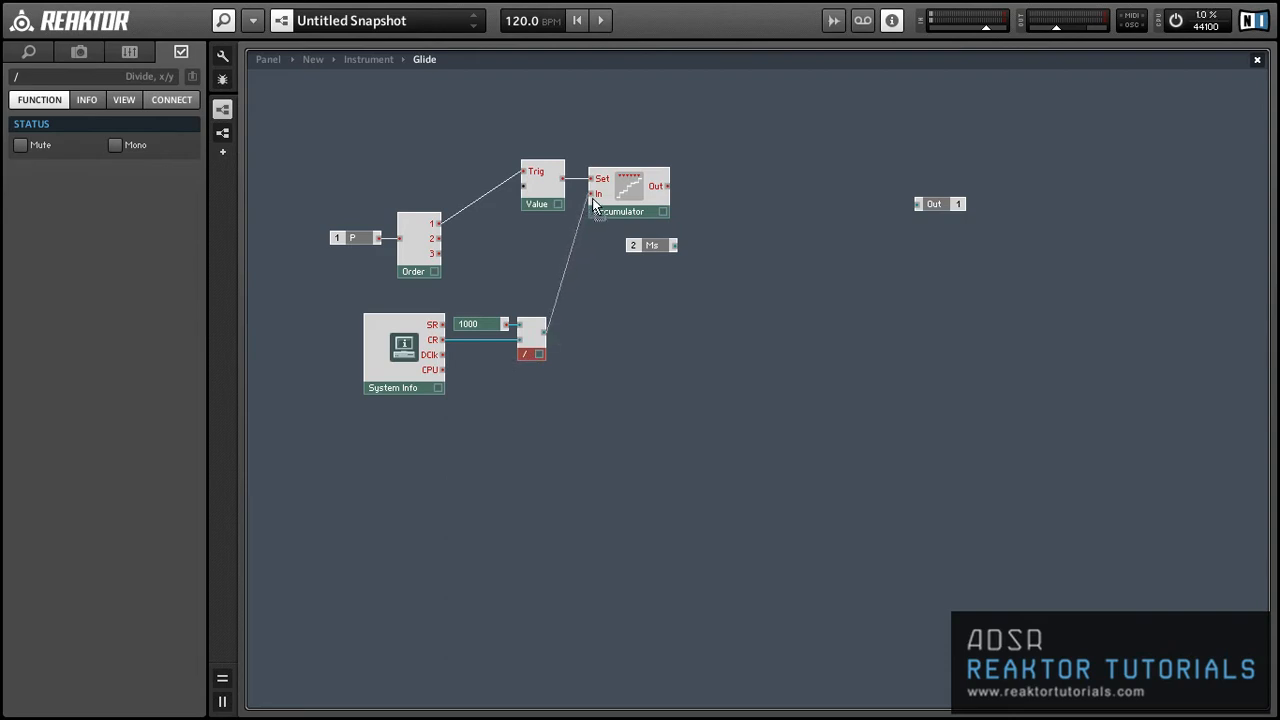
left_click_drag(519, 387, 392, 328)
left_click_drag(391, 339, 354, 320)
left_click(396, 380)
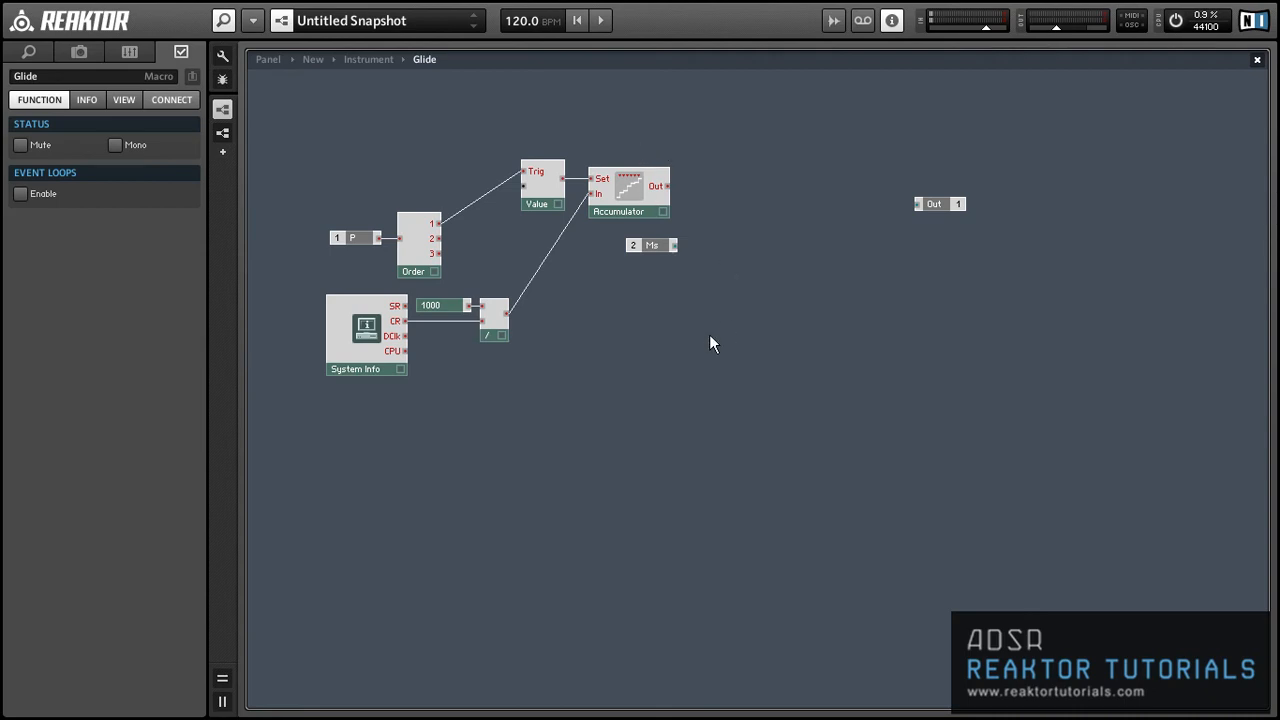
- Move the Ms terminal further below the Accumulator and insert a Knob module above it
left_click_drag(643, 247, 652, 314)
right_click(724, 255)
mouse_move(745, 265)
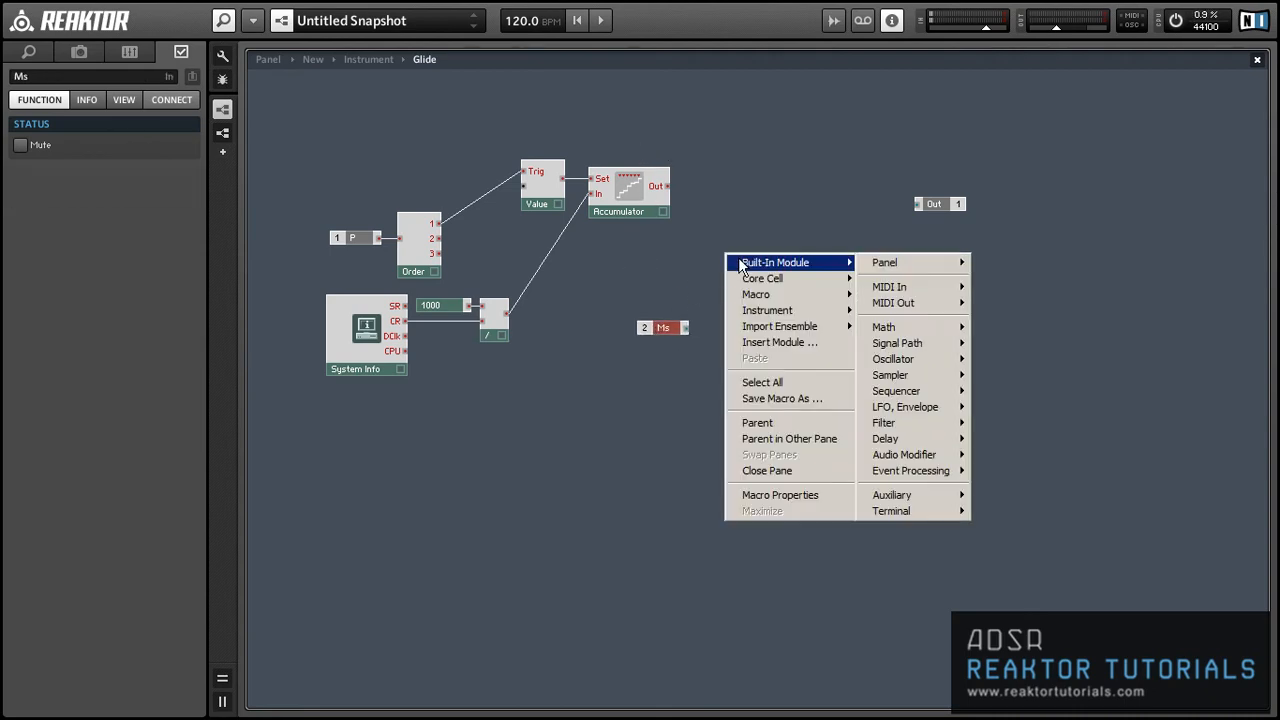
mouse_move(940, 265)
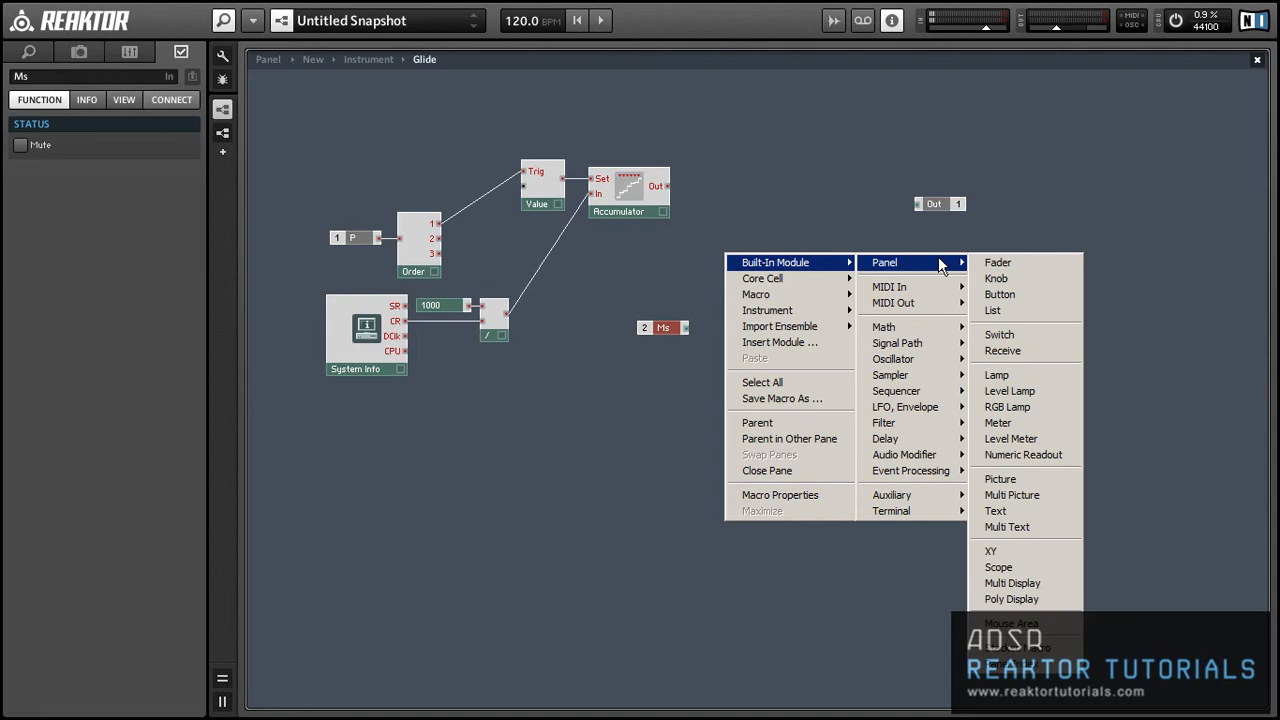
left_click(997, 279)
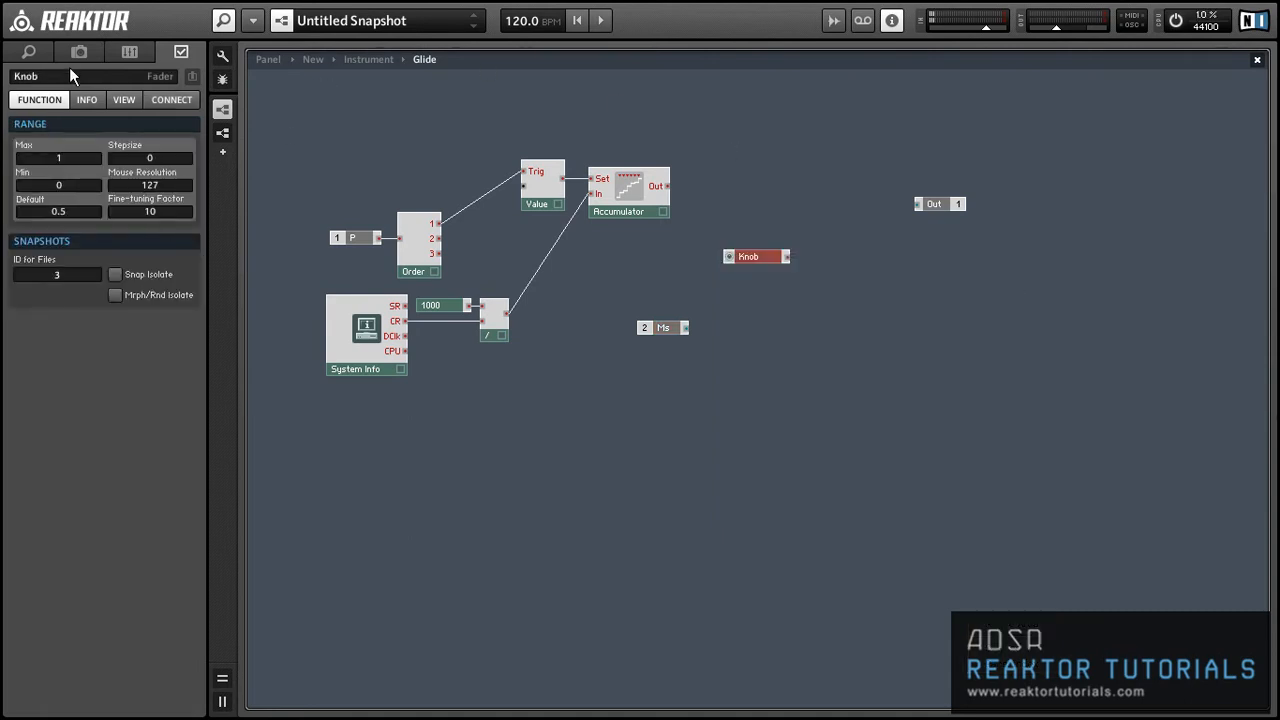
- Rename the Knob module as Glide and place it directly above the Ms terminal
left_click_drag(58, 77, 1, 80)
type("Glide")
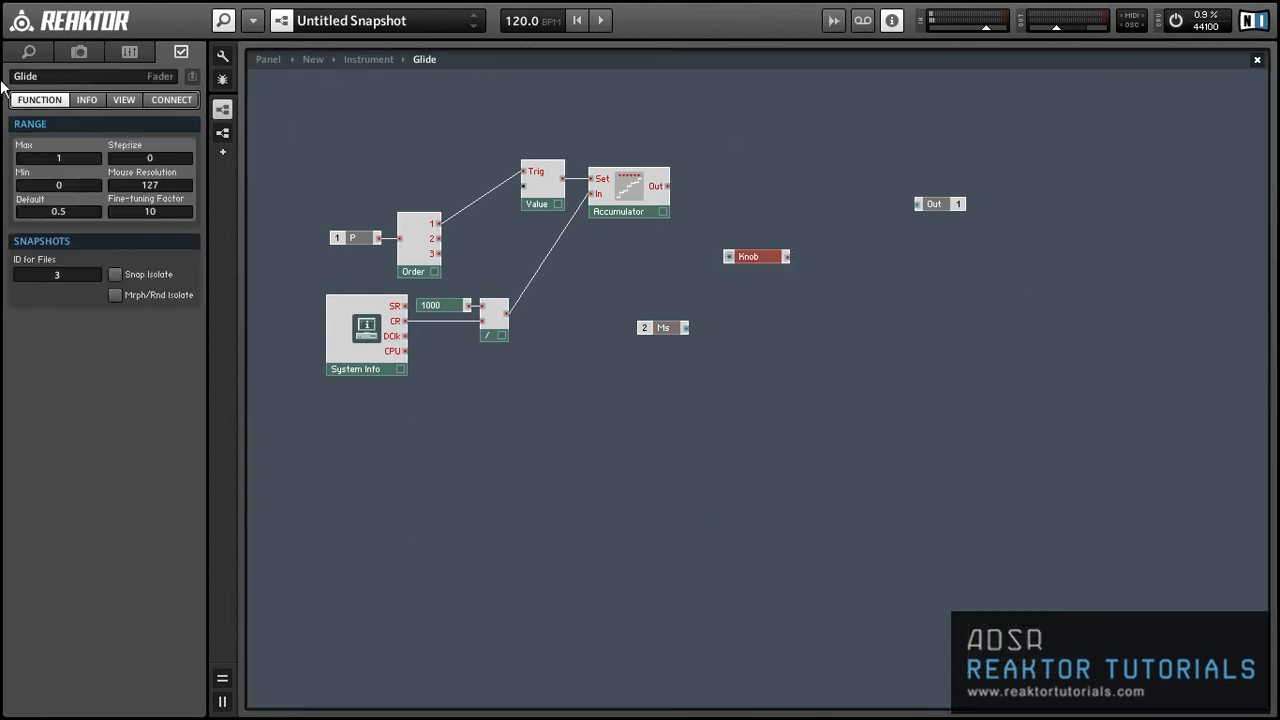
key("Return")
left_click_drag(765, 262, 666, 322)
- Insert a Multiply module beside the Glide knob and wire the knob and the Ms terminal to its two inputs
left_click(775, 275)
right_click(775, 275)
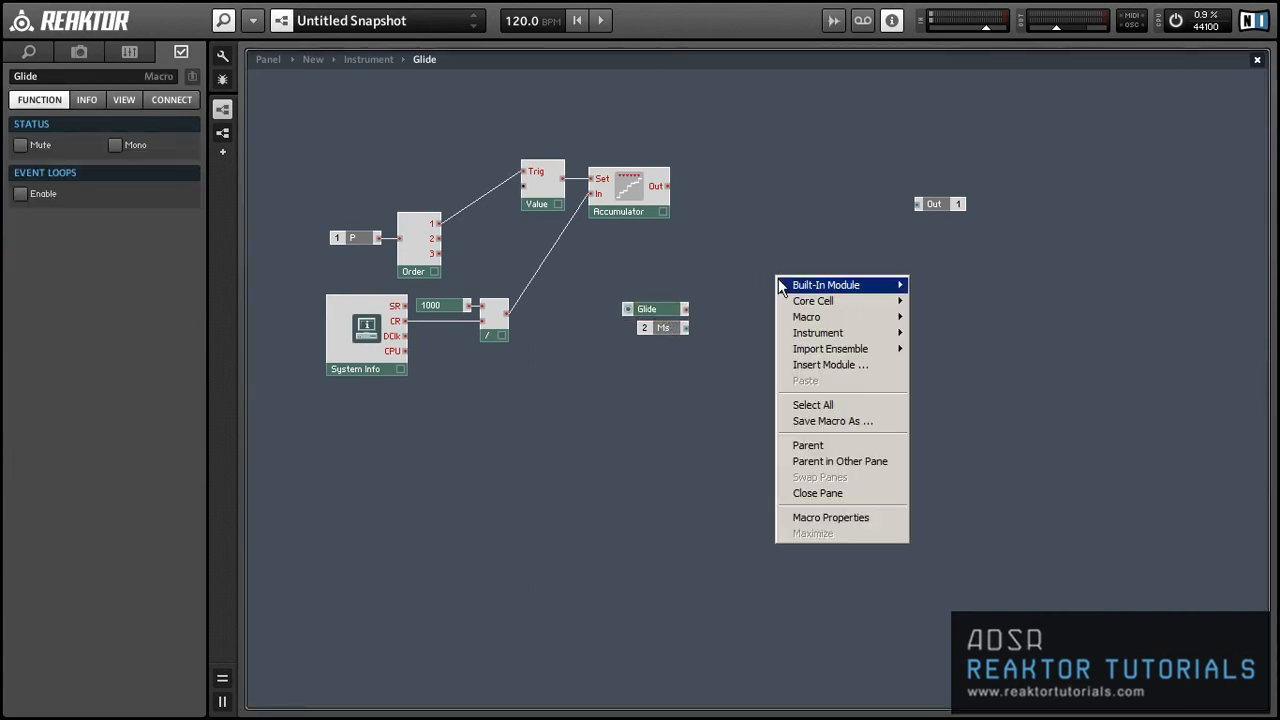
mouse_move(903, 342)
mouse_move(965, 350)
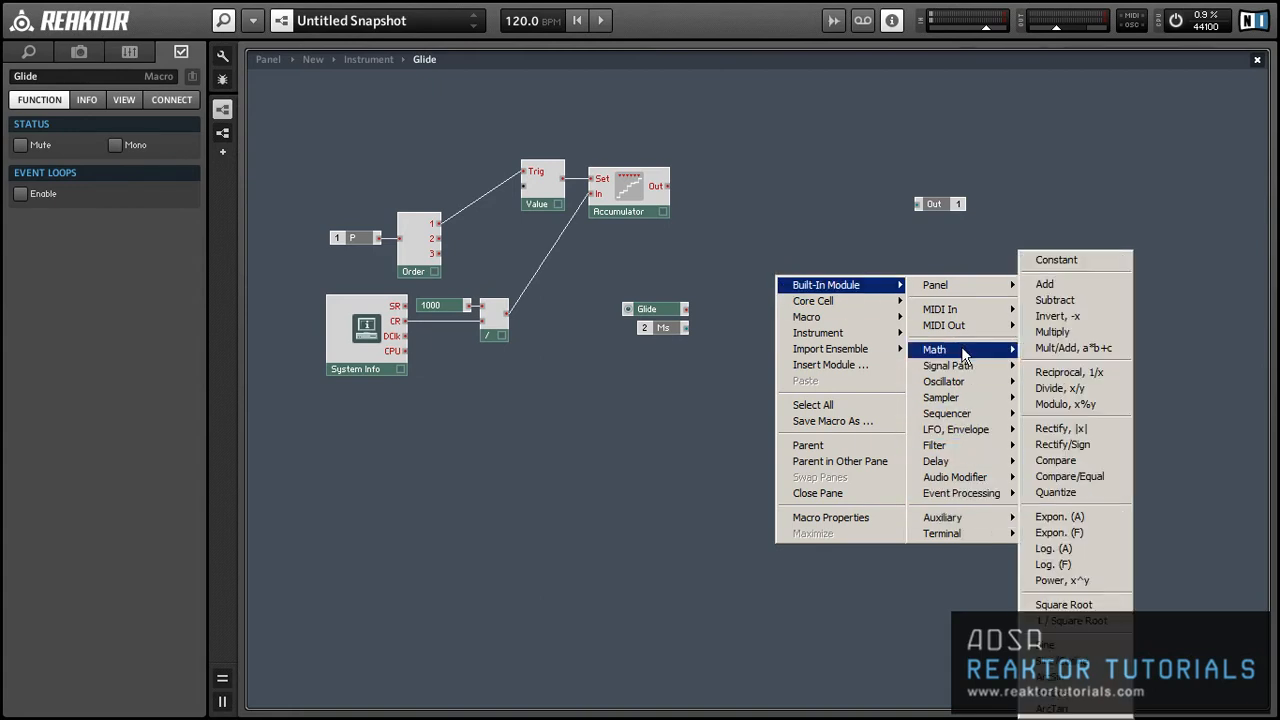
left_click(1050, 332)
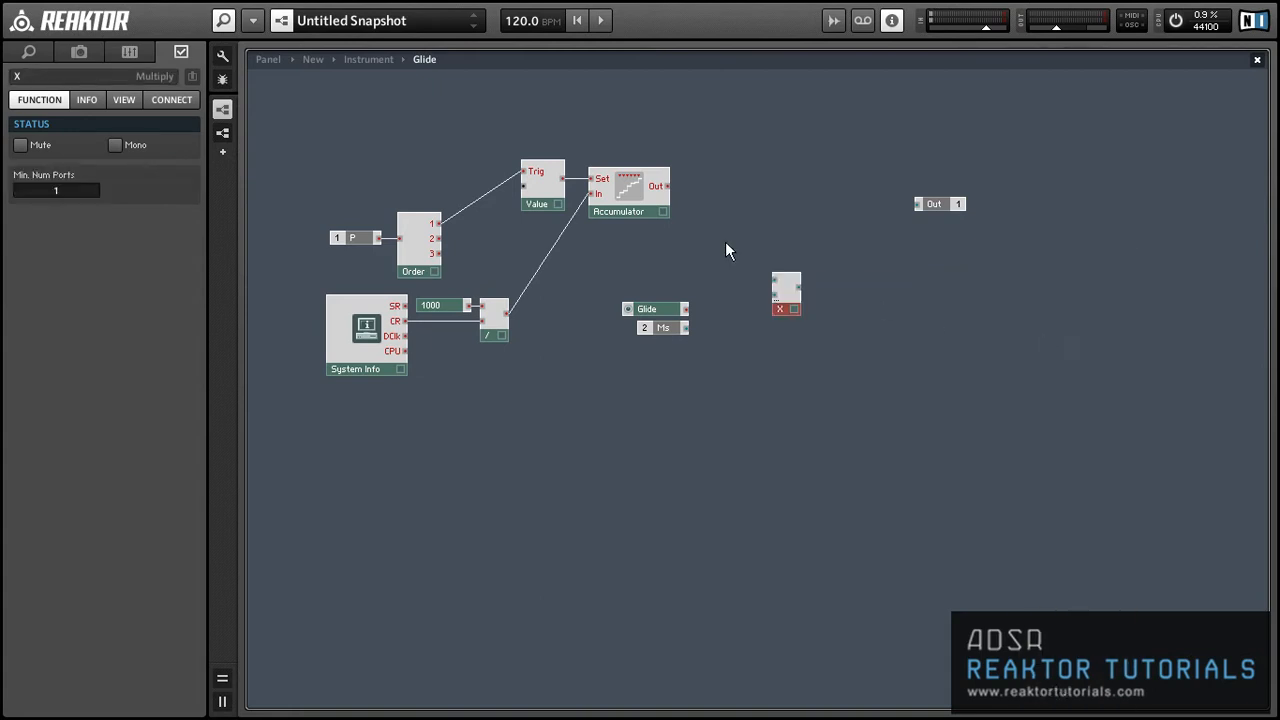
mouse_move(684, 308)
left_mouse_down()
mouse_move(783, 286)
mouse_move(790, 303)
mouse_move(697, 330)
mouse_move(665, 325)
left_mouse_up()
left_click(664, 329)
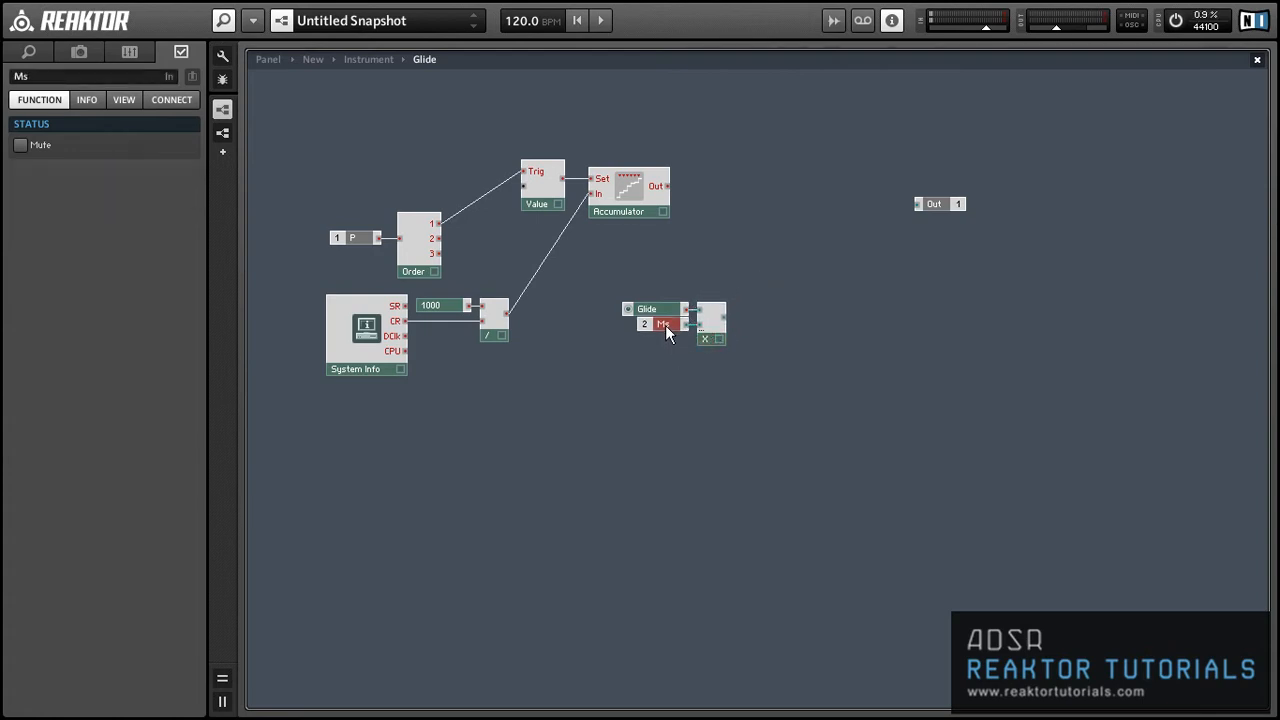
left_click(698, 366)
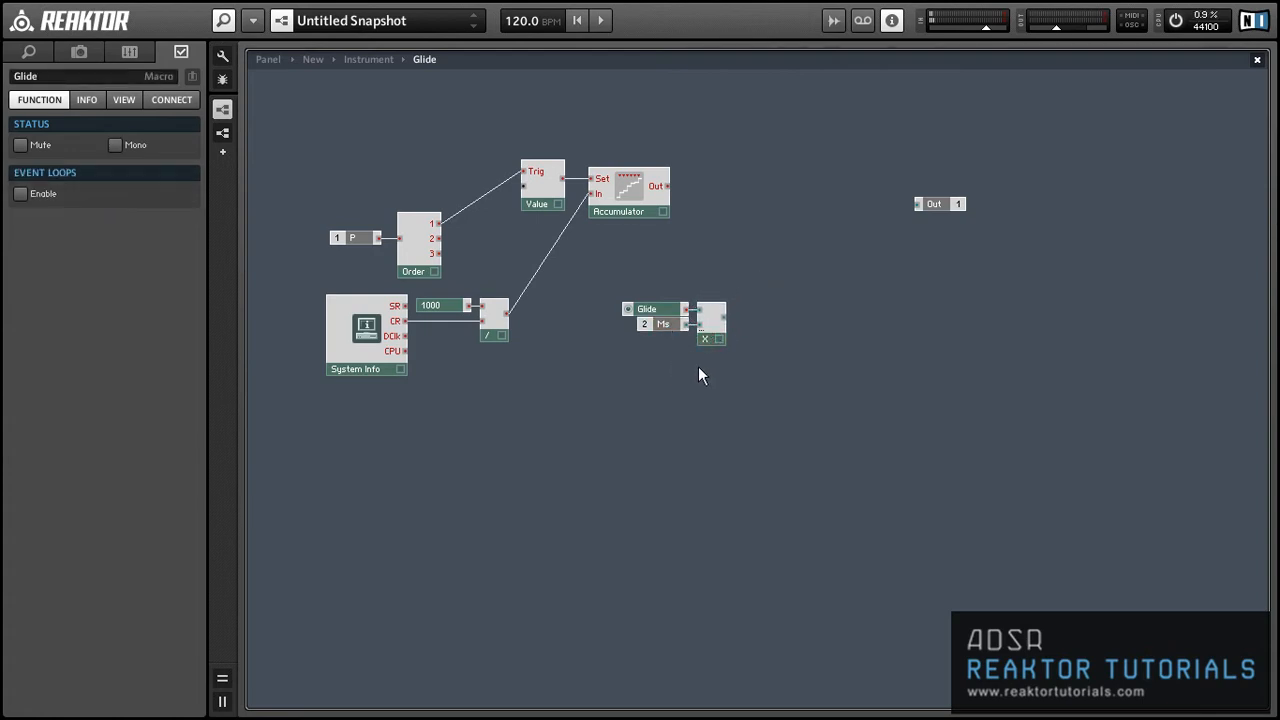
- Insert a Divide module beside the multiplier and wire the multiplier's output to the divider's lower input
right_click(771, 219)
mouse_move(785, 226)
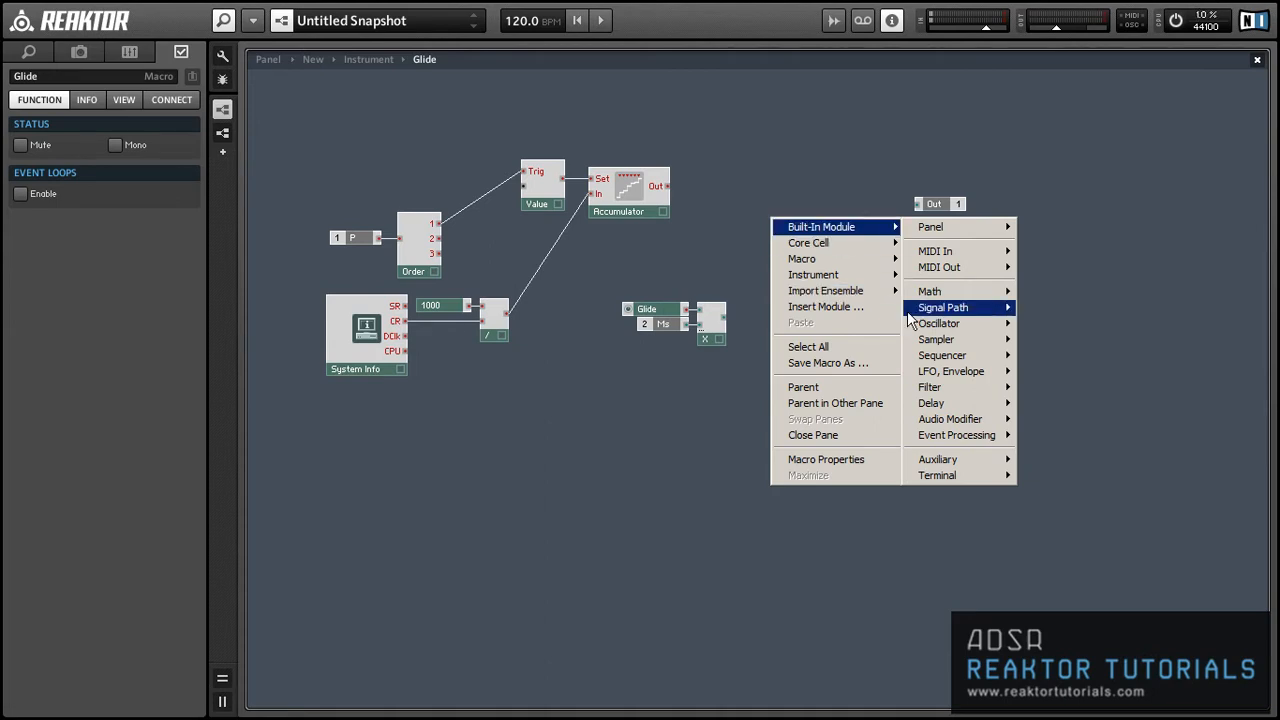
mouse_move(960, 295)
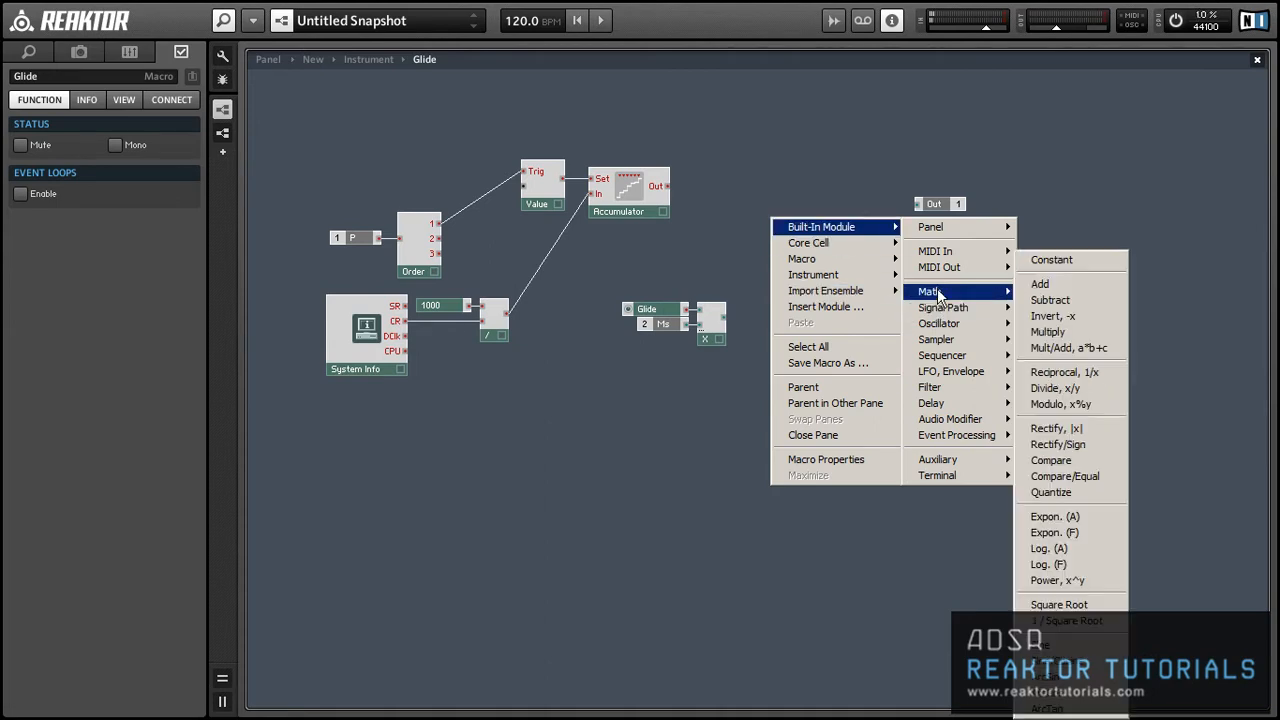
left_click(1081, 388)
left_click_drag(723, 318, 764, 339)
- Move the Glide knob, Ms, multiplier and divider group beside the Accumulator and wire the Accumulator's Out to the divider's upper input
left_click_drag(660, 284, 797, 385)
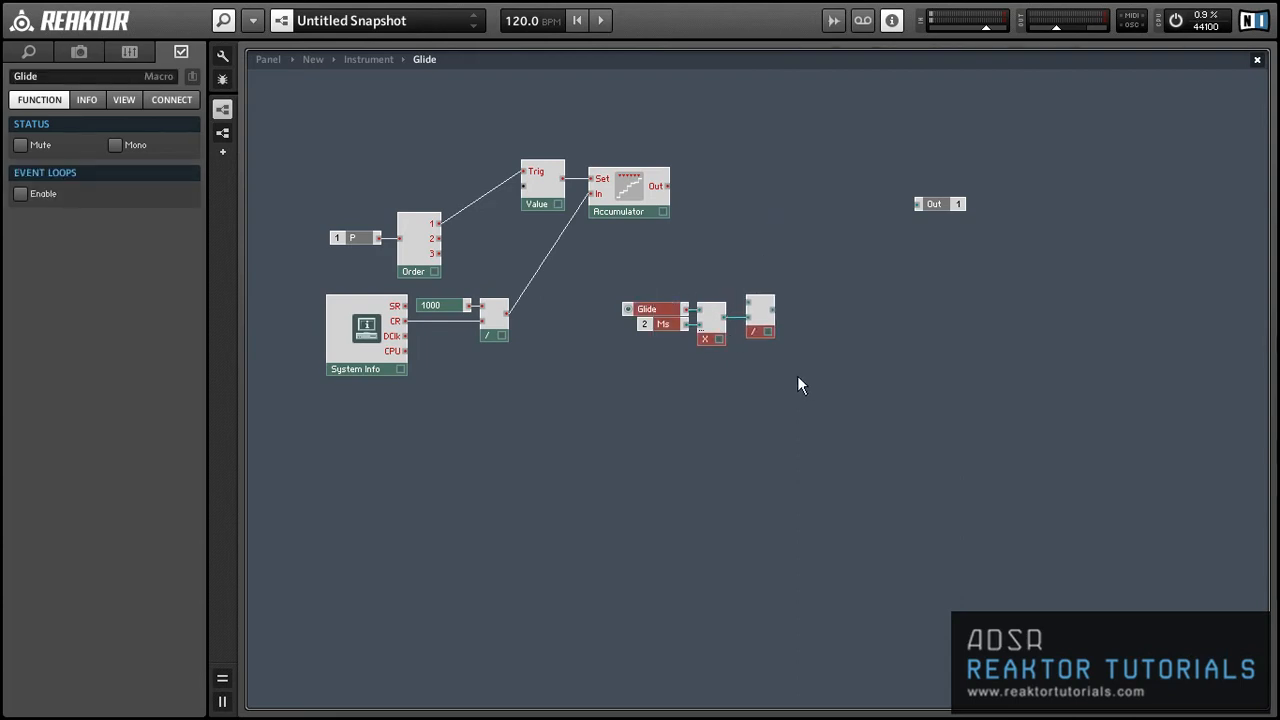
left_click_drag(767, 326, 827, 233)
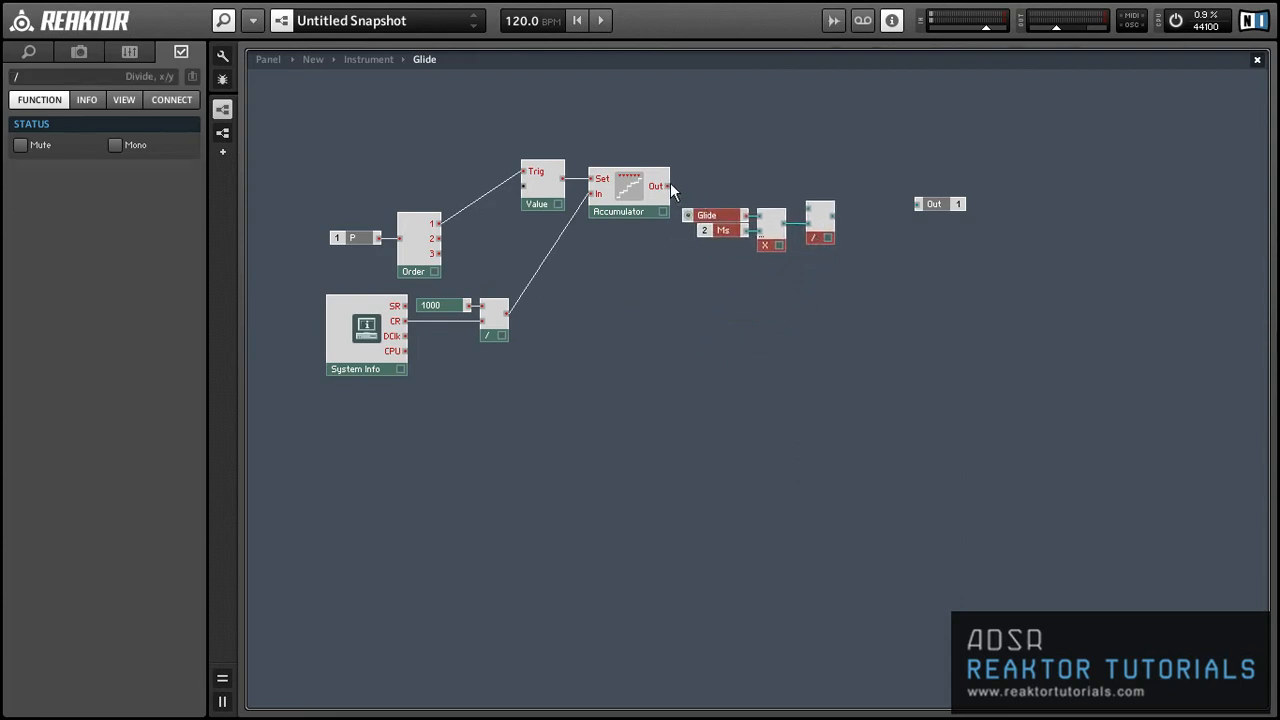
left_click_drag(671, 185, 809, 208)
left_click_drag(692, 161, 837, 280)
left_click_drag(823, 233, 810, 206)
left_click(812, 253)
left_click(780, 314)
- Insert a Selector/Scanner module below the new divider and move the Out terminal further away from it
right_click(824, 271)
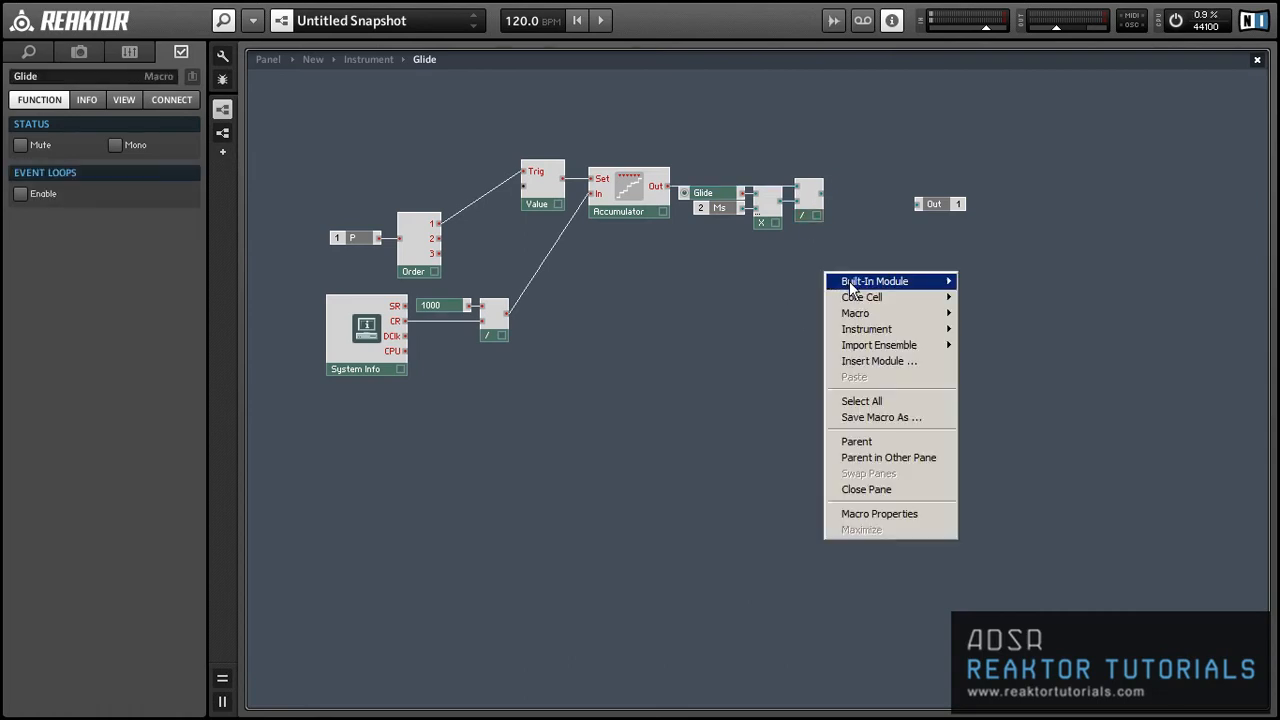
mouse_move(880, 281)
mouse_move(1036, 350)
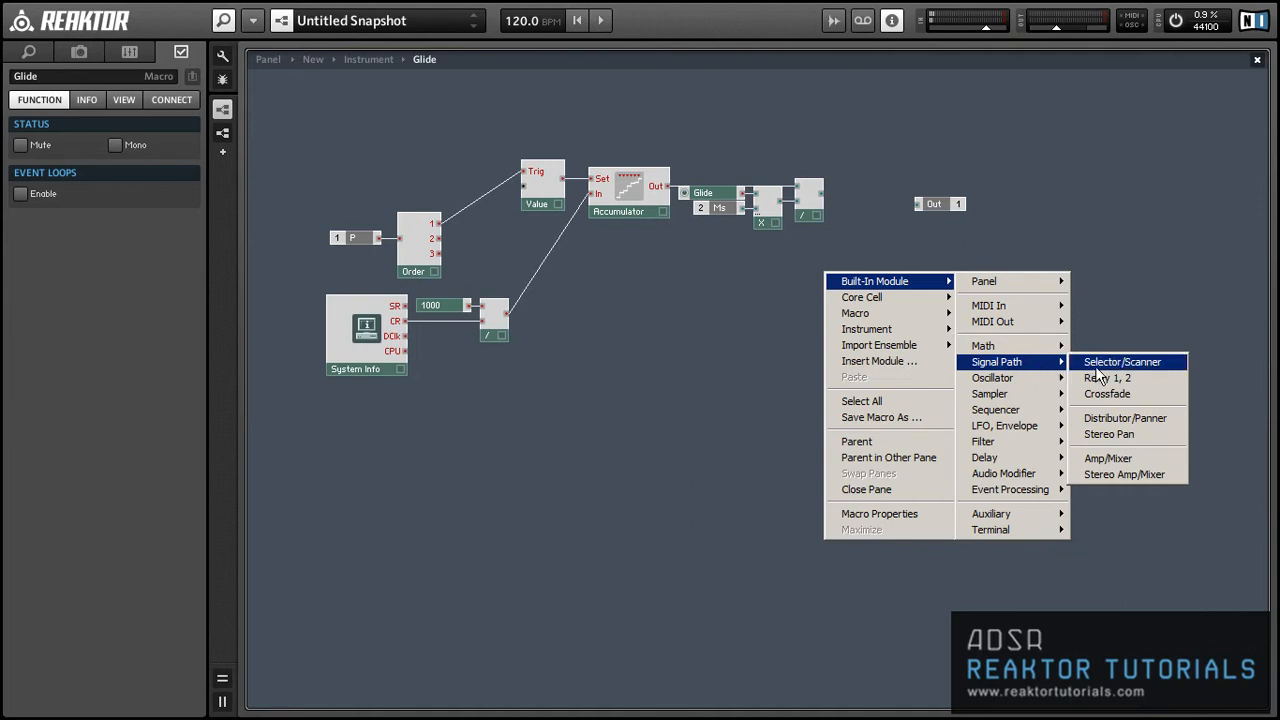
left_click(1121, 362)
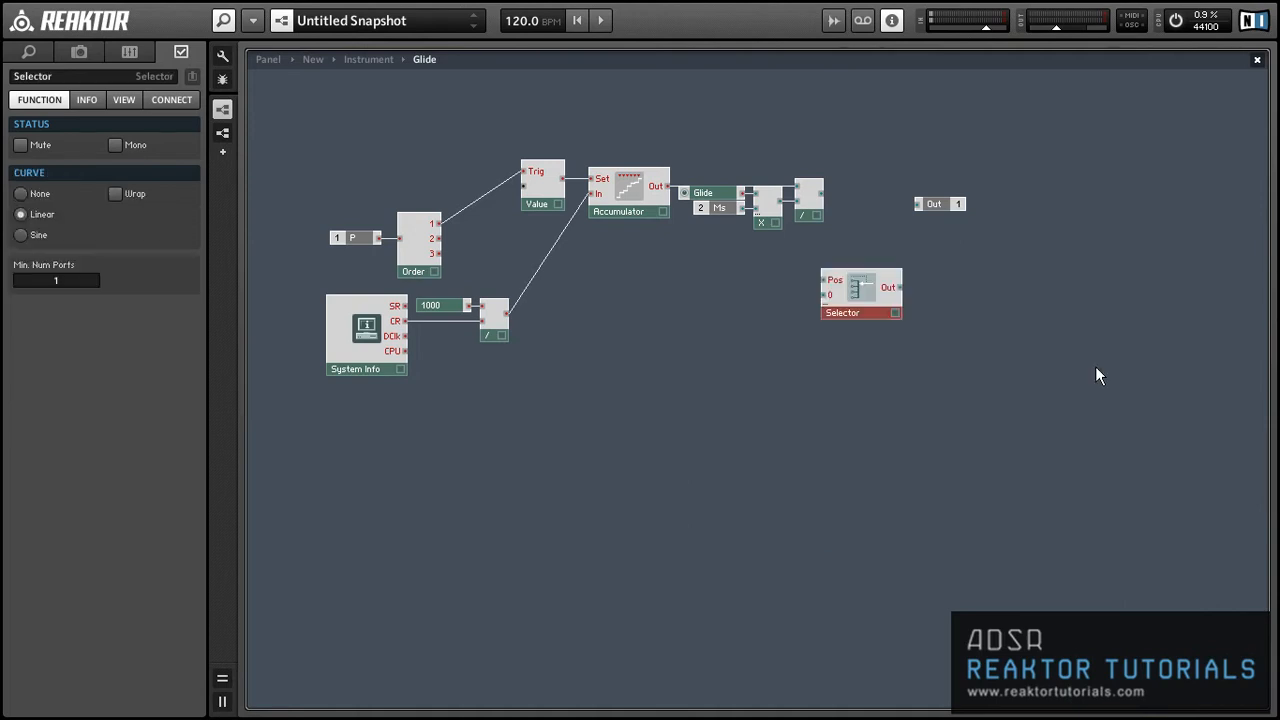
left_click(936, 204)
left_click_drag(948, 202, 993, 213)
- Set the Selector's minimum number of ports to 2
left_click(873, 310)
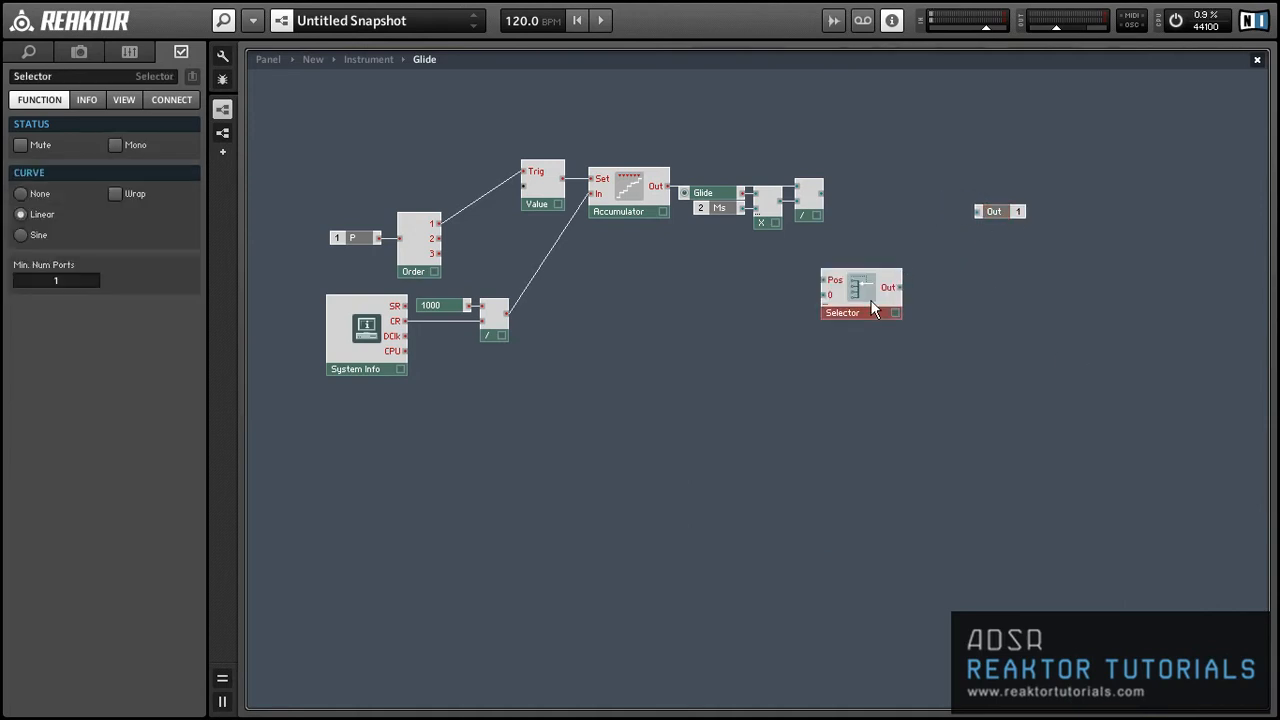
left_click(81, 281)
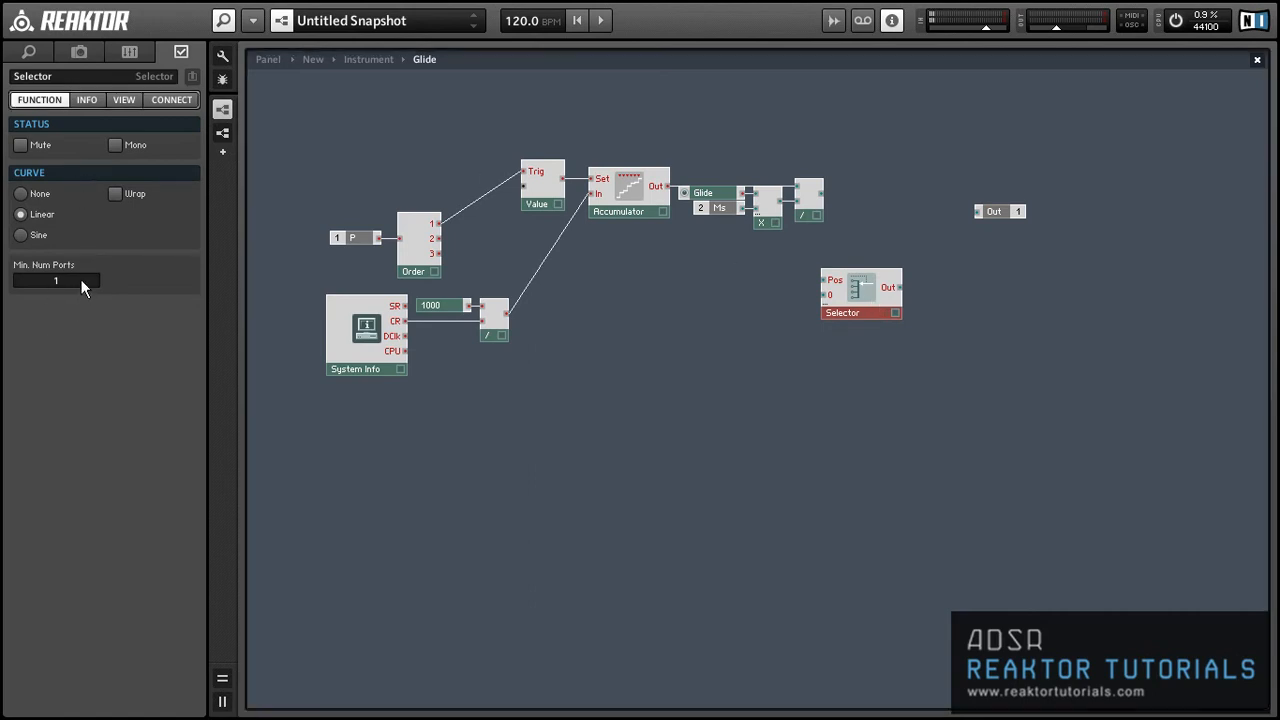
key("Return")
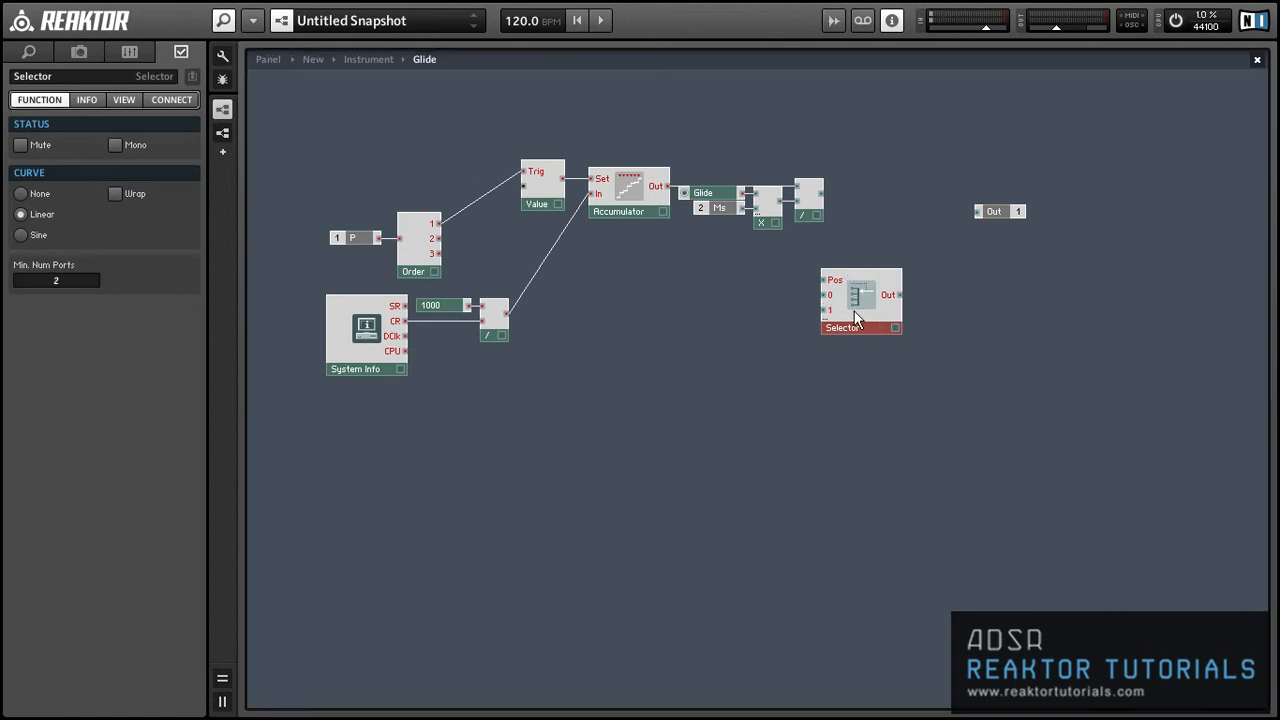
- Position the Selector between the divider and the Out terminal and wire the divider's output to its Pos input
left_click_drag(855, 318, 908, 299)
left_click_drag(820, 193, 876, 261)
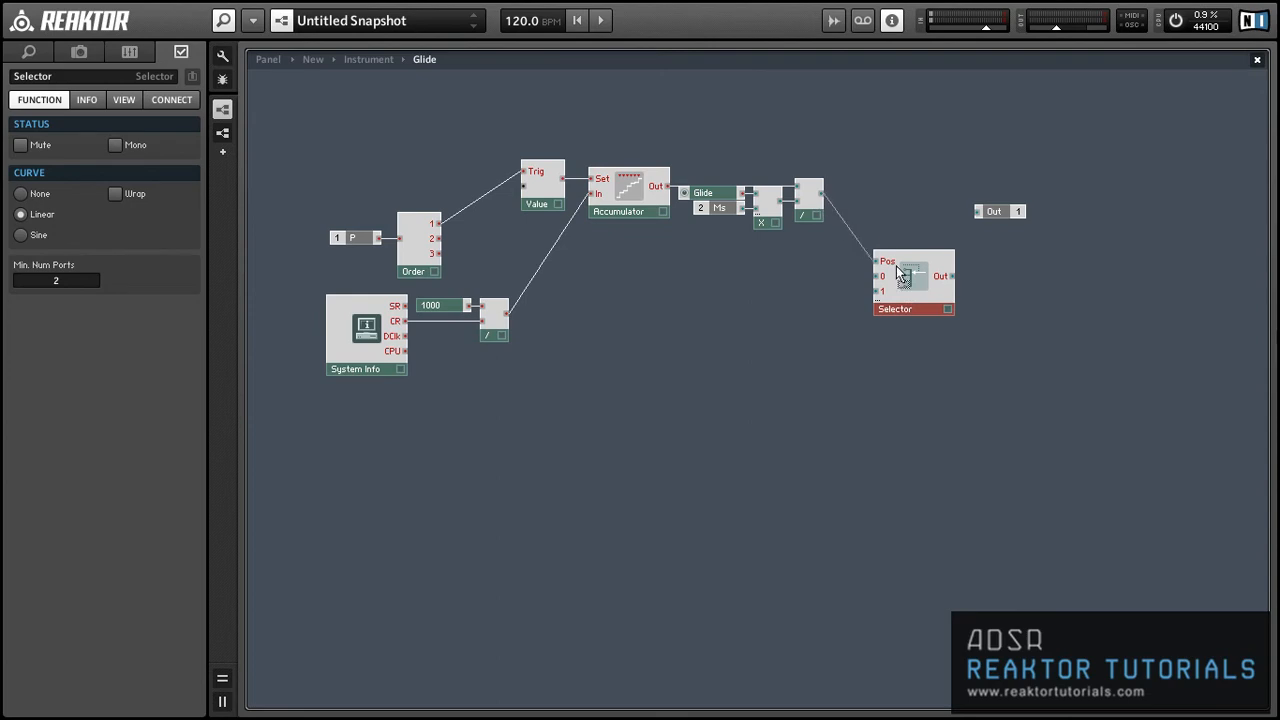
left_click_drag(937, 292, 936, 270)
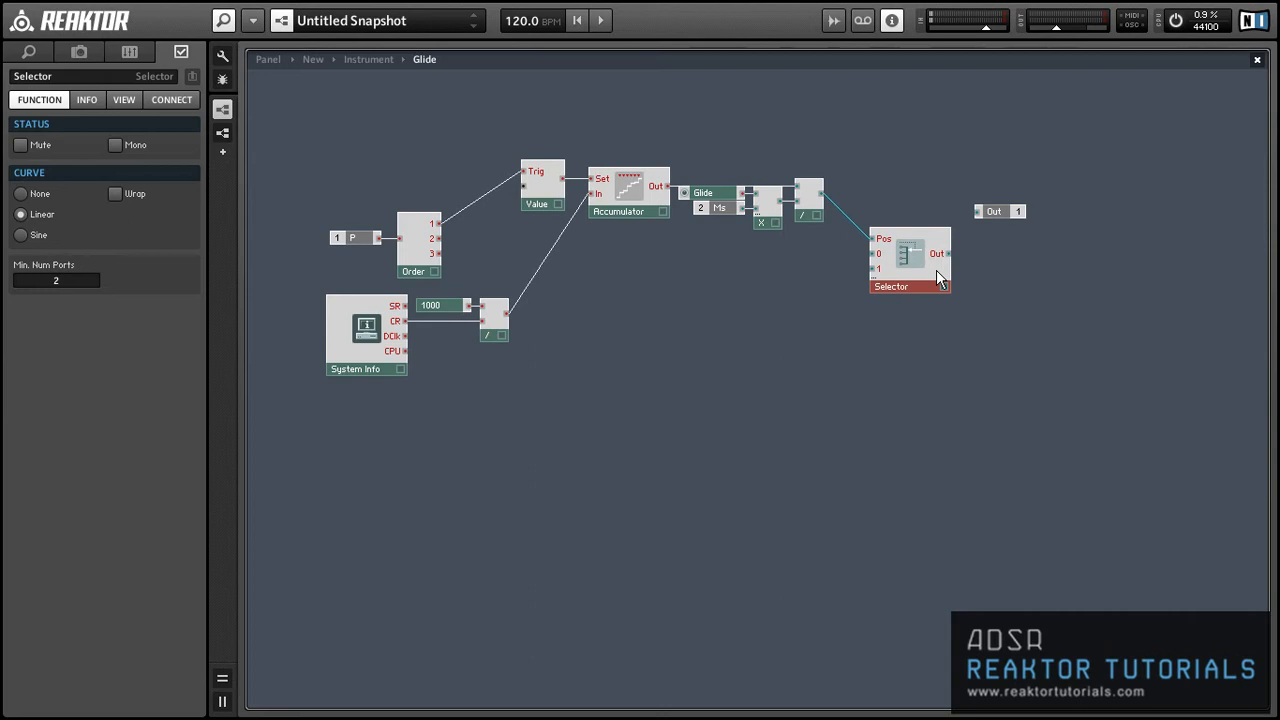
left_click_drag(936, 270, 940, 258)
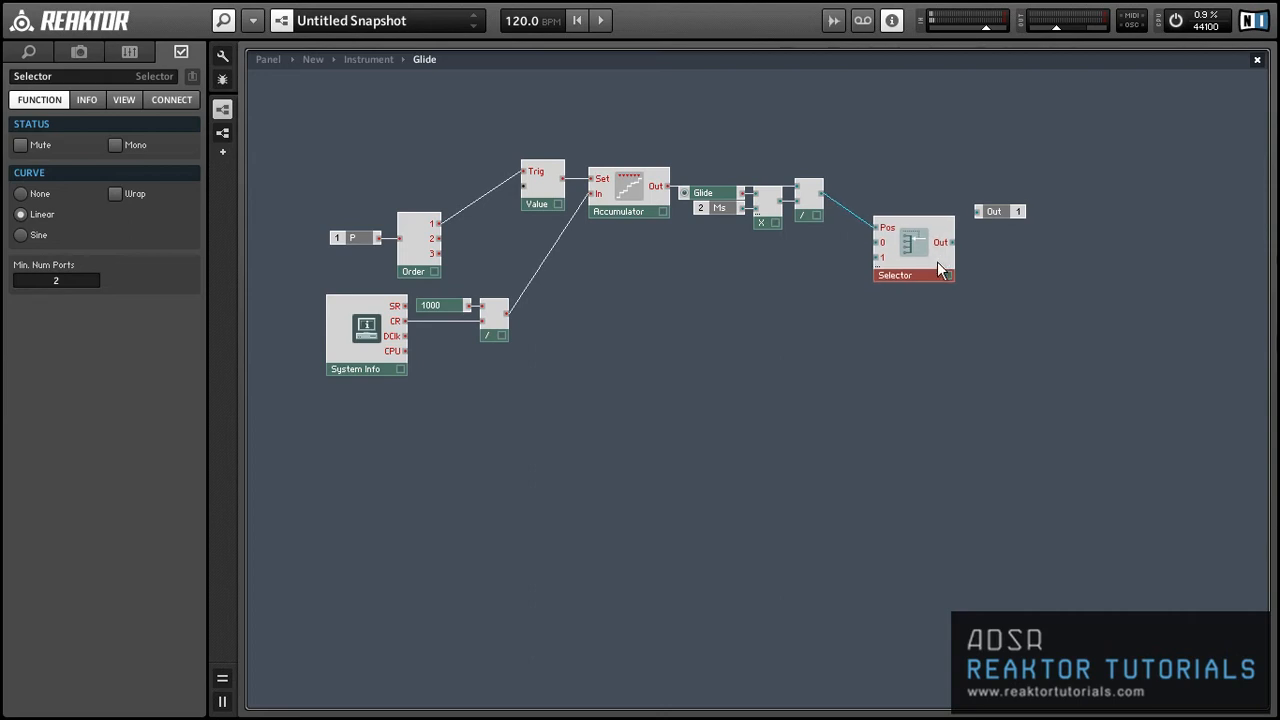
left_click(848, 320)
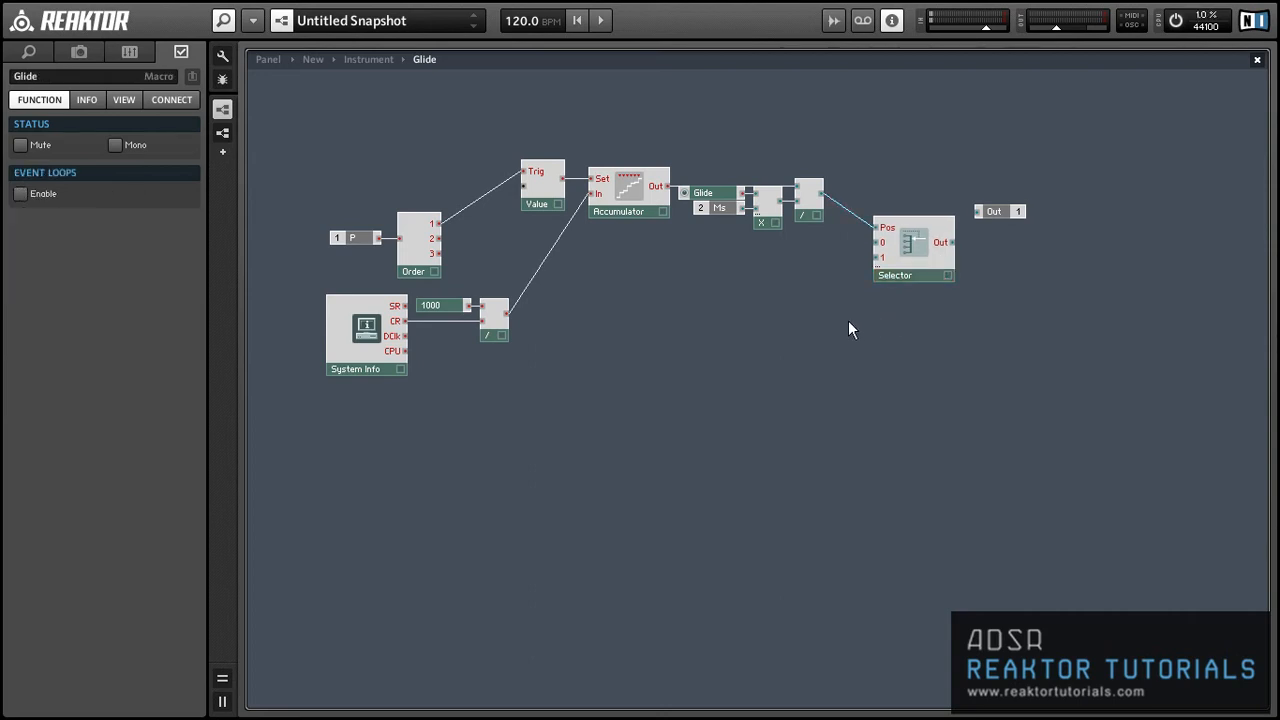
- Insert a second Value module below the Accumulator and wire Order's output 2 to its Trig and output 3 to its lower input
right_click(637, 290)
mouse_move(663, 300)
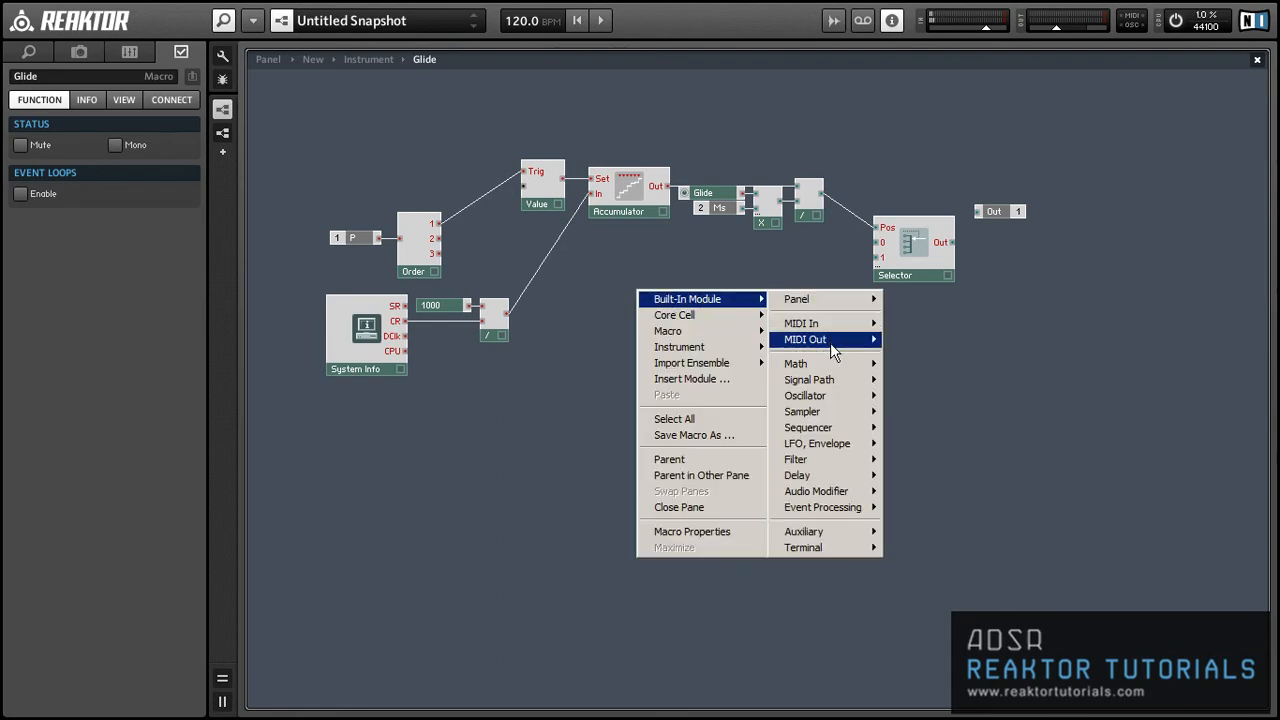
mouse_move(855, 508)
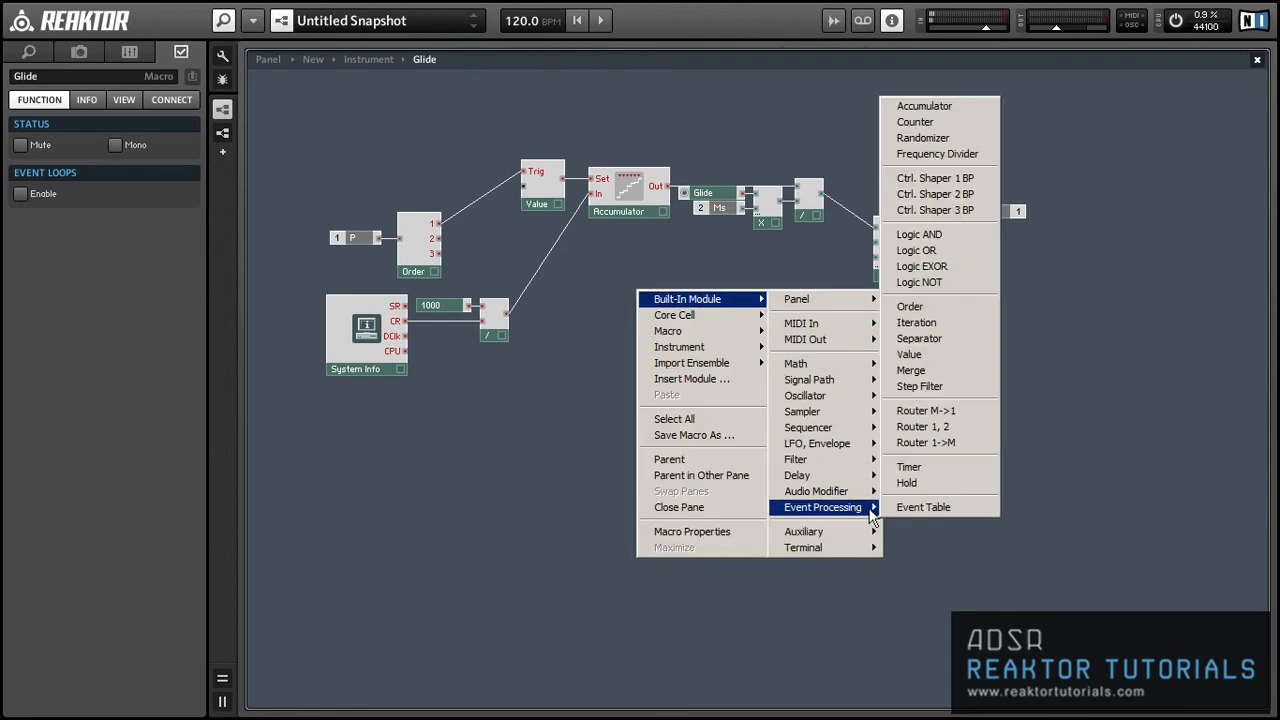
left_click(942, 355)
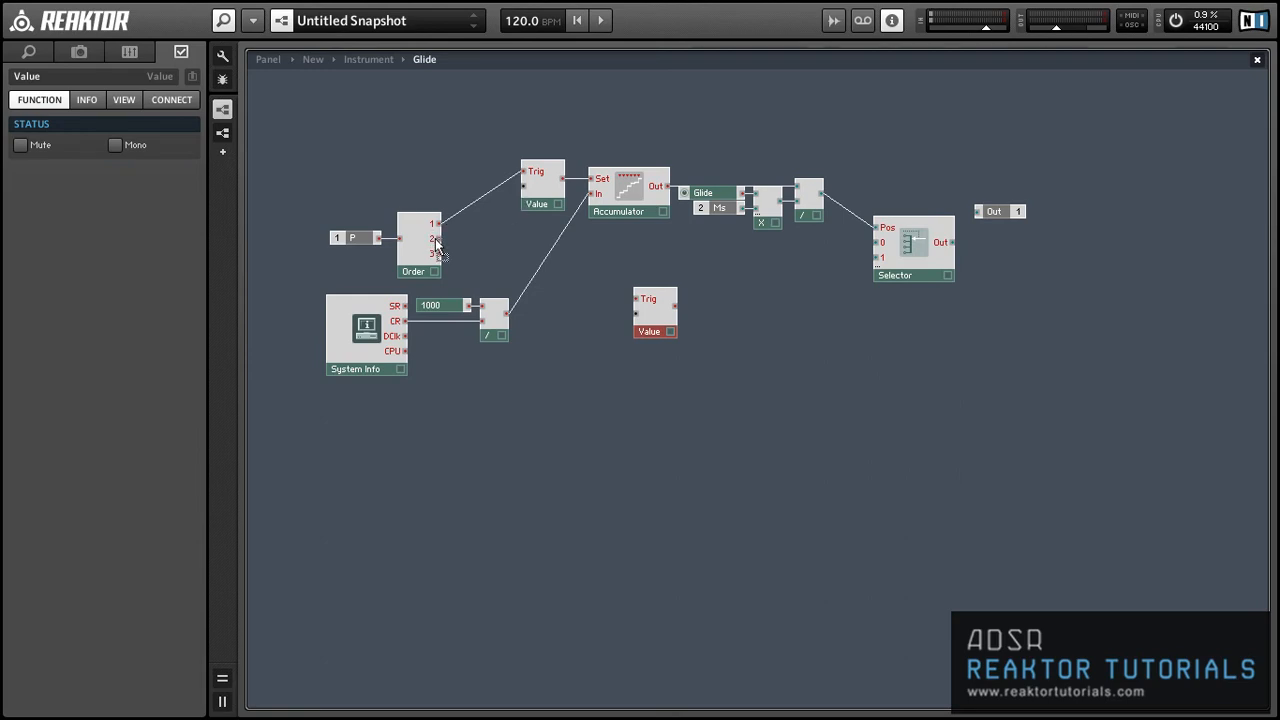
left_click_drag(441, 238, 649, 298)
left_click_drag(437, 254, 624, 282)
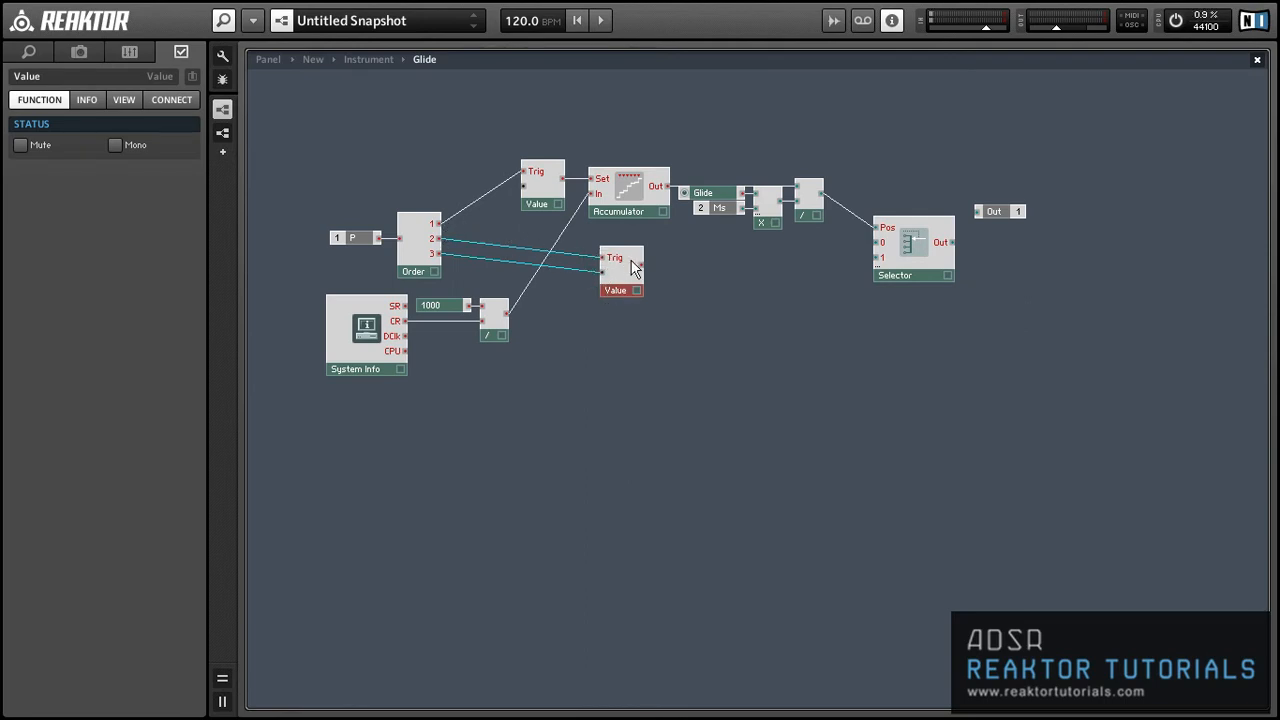
- Wire the second Value module's output to the Selector's 0 input and Order's output 2 to its 1 input, aligning the modules
left_click_drag(641, 265, 877, 242)
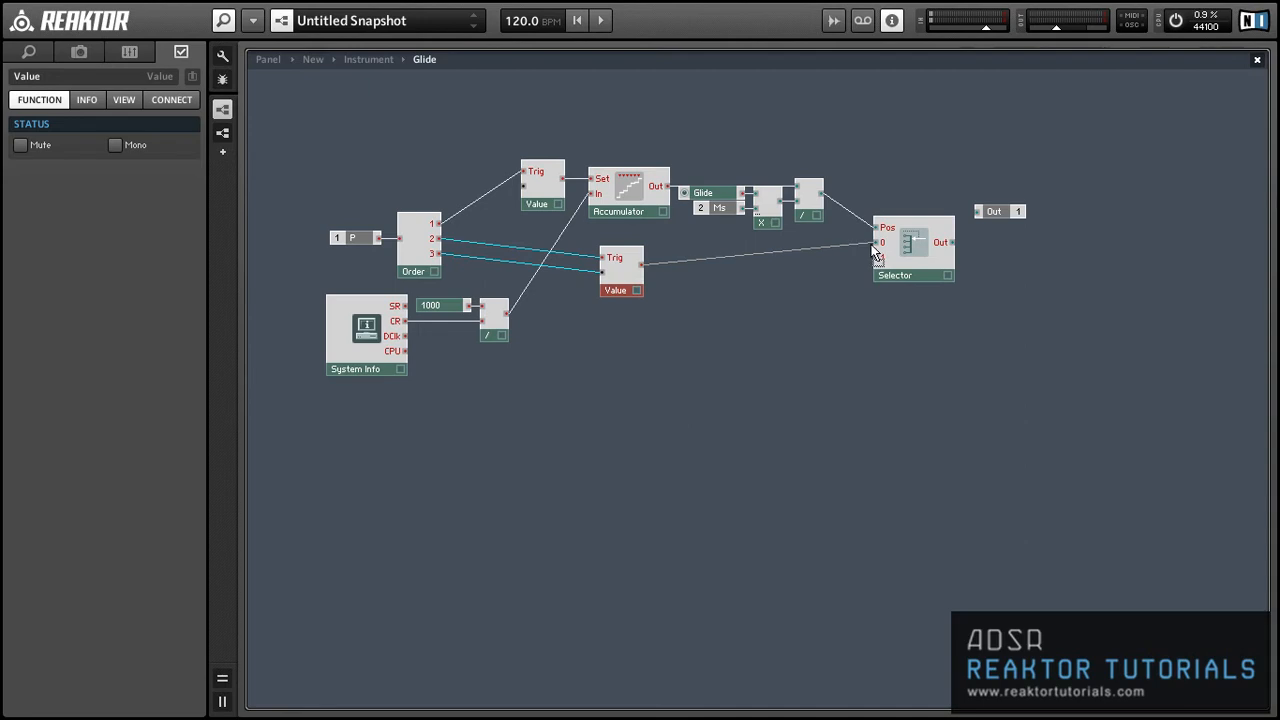
left_click_drag(626, 287, 621, 265)
left_click_drag(917, 274, 919, 278)
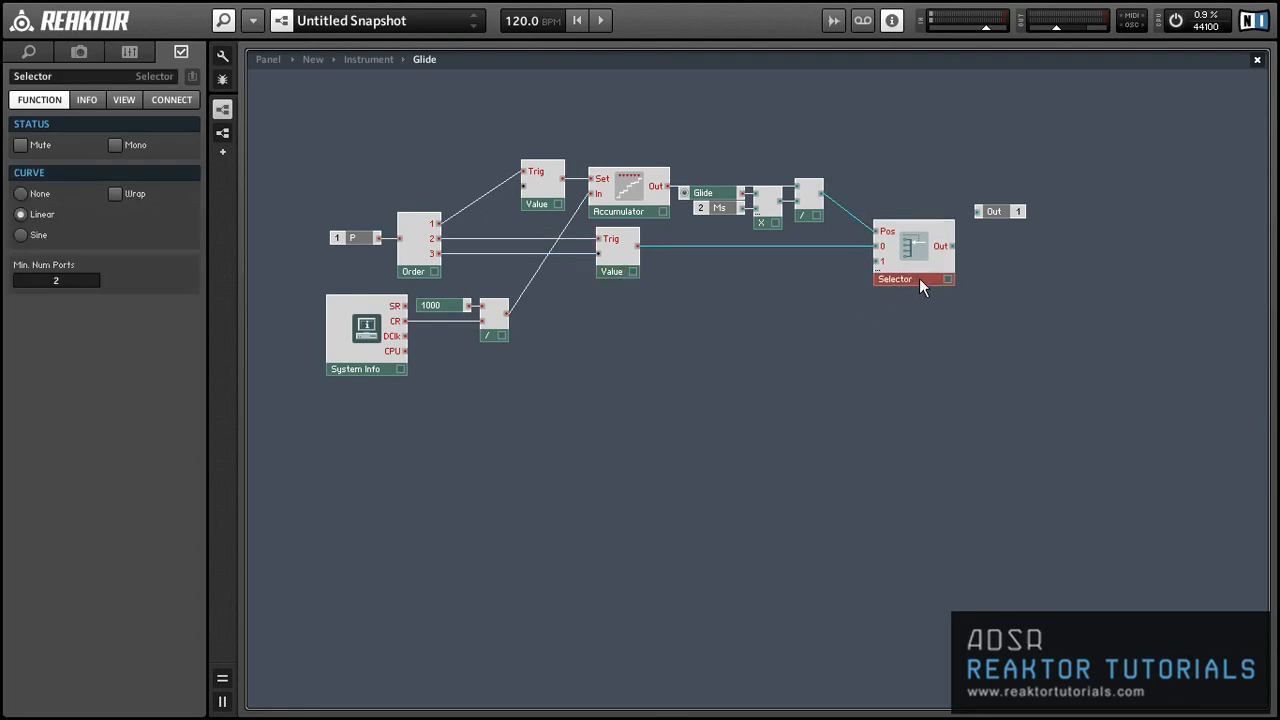
left_click(902, 290)
left_click_drag(433, 240, 928, 243)
left_click(798, 286)
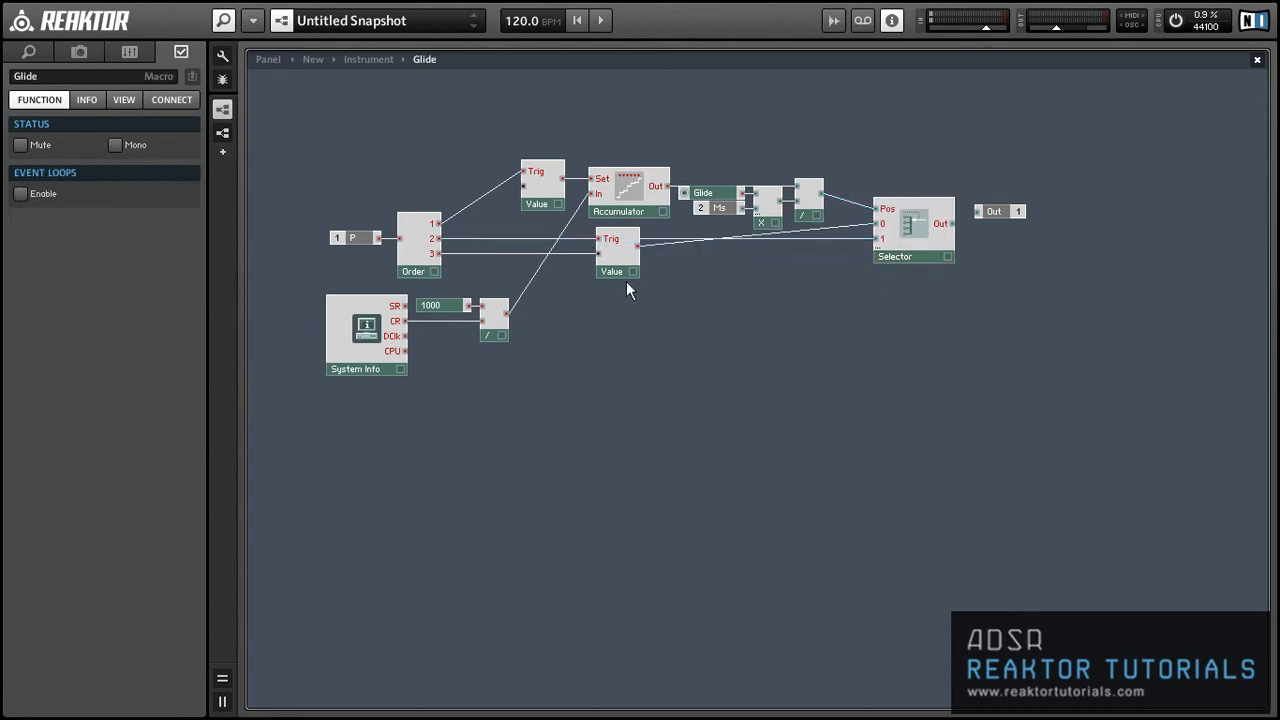
- Move the second Value module next to the Selector and shift the upper chain from the first Value to the divider closer to Order
left_click_drag(626, 272, 826, 265)
left_click(775, 298)
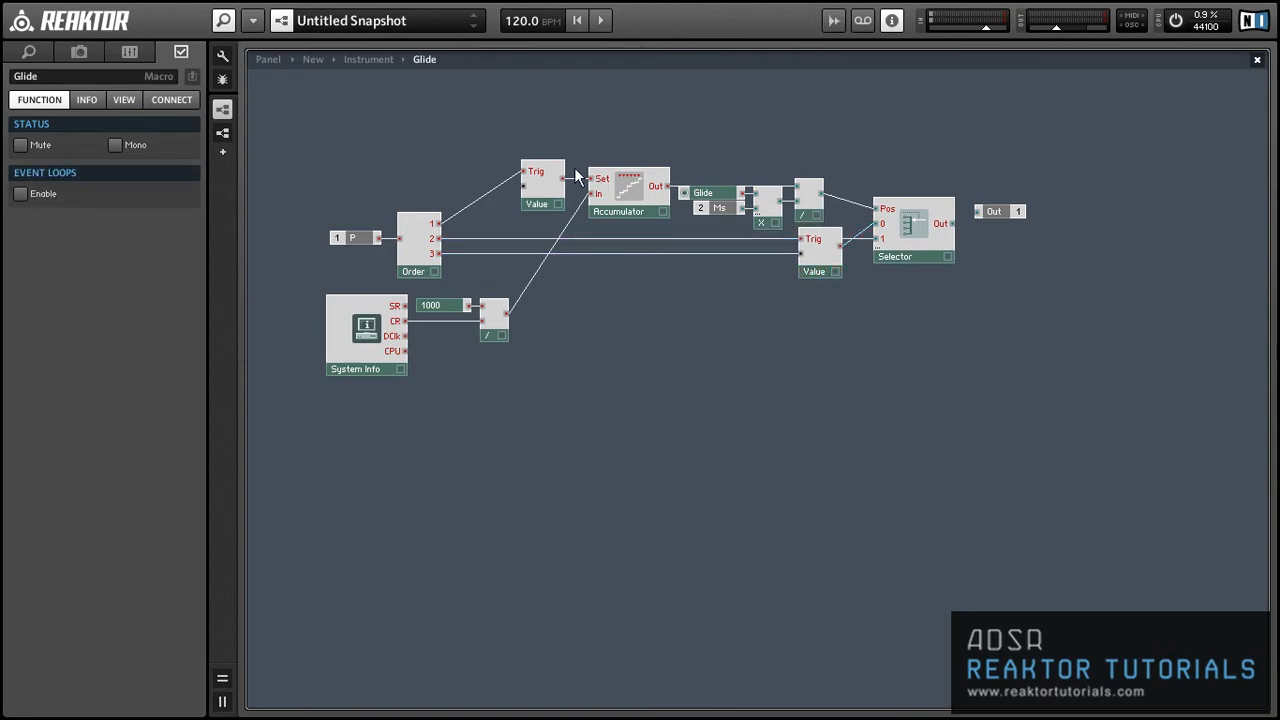
left_click_drag(517, 121, 732, 232)
left_click(781, 303)
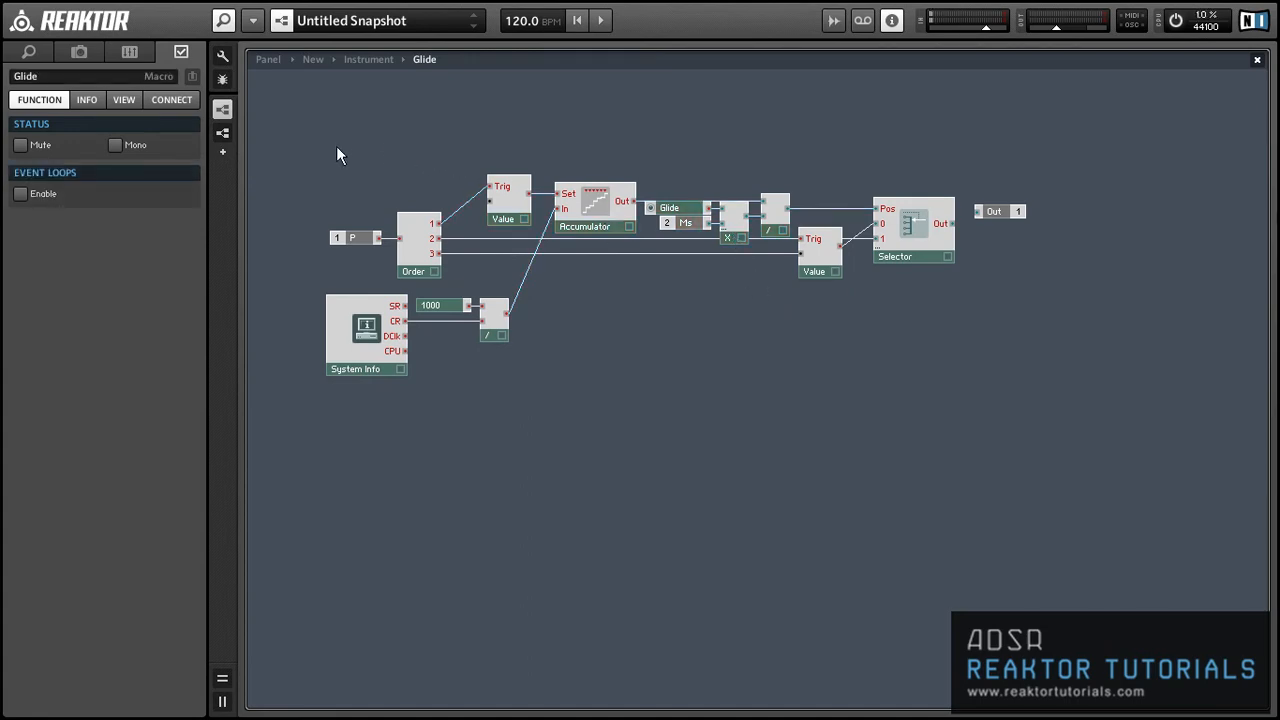
- Wire the Selector's Out to the Out terminal and return to the Instrument structure
left_click_drag(337, 148, 998, 409)
left_click_drag(952, 223, 997, 223)
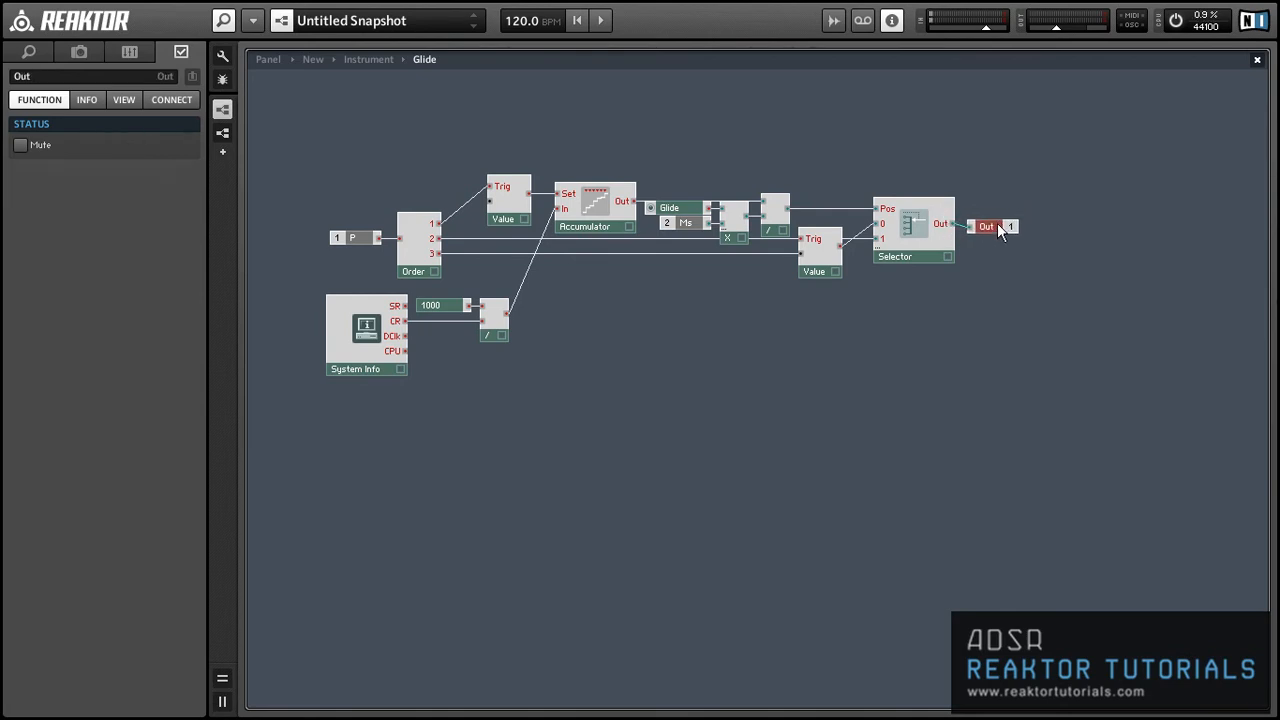
double_click(731, 322)
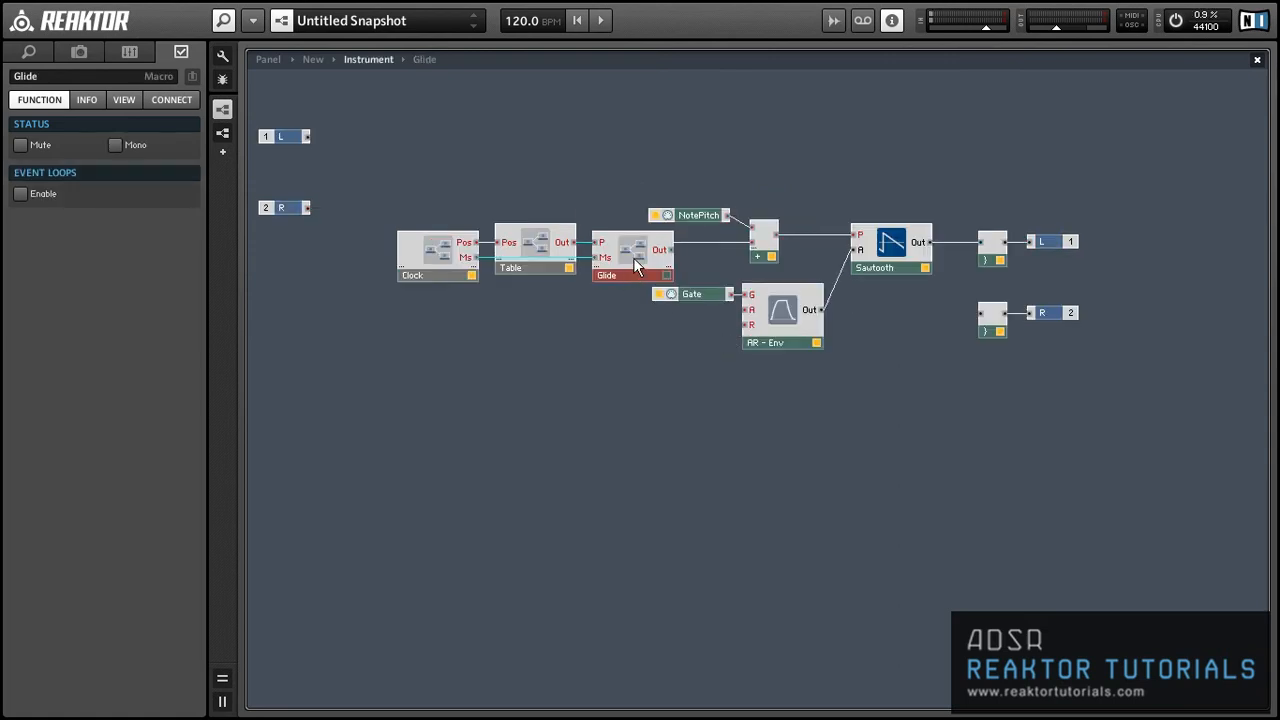
- Wire the Glide macro's Out to the adder's lower input and realign NotePitch and the Clock, Table and Glide macros
mouse_move(633, 257)
left_mouse_down()
mouse_move(640, 246)
mouse_move(644, 265)
mouse_move(755, 250)
left_mouse_up()
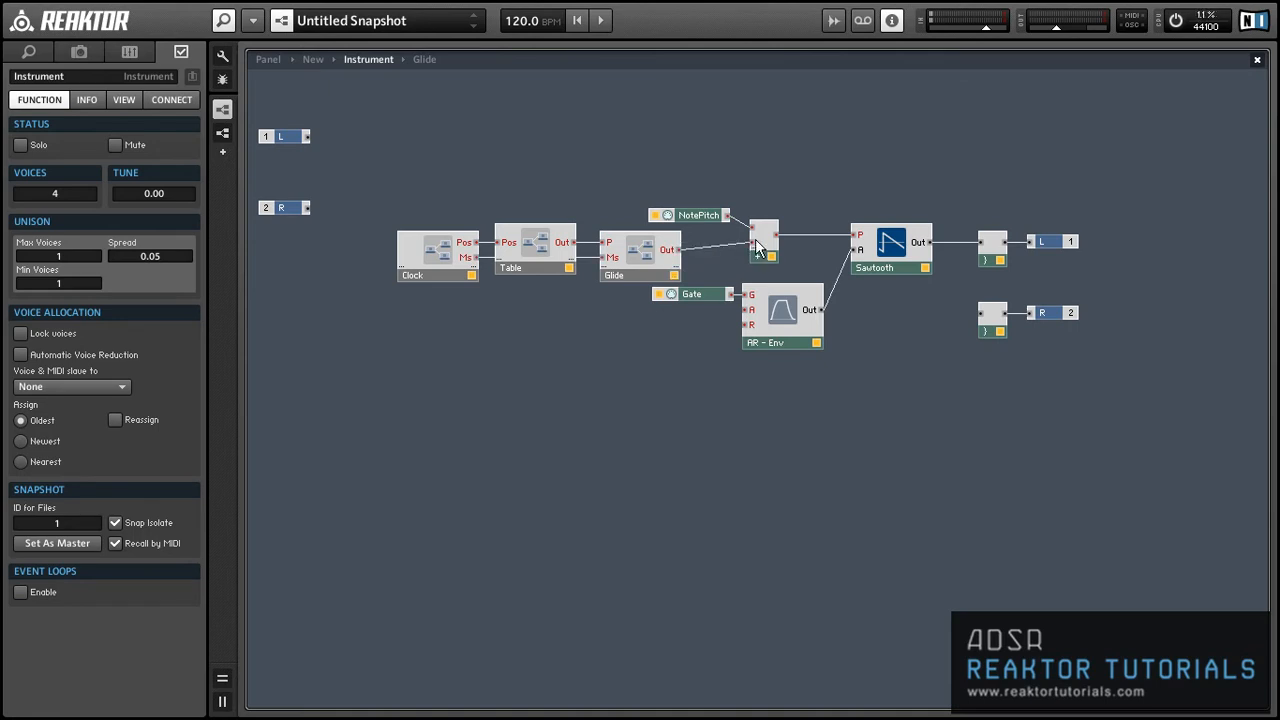
left_click_drag(696, 215, 703, 231)
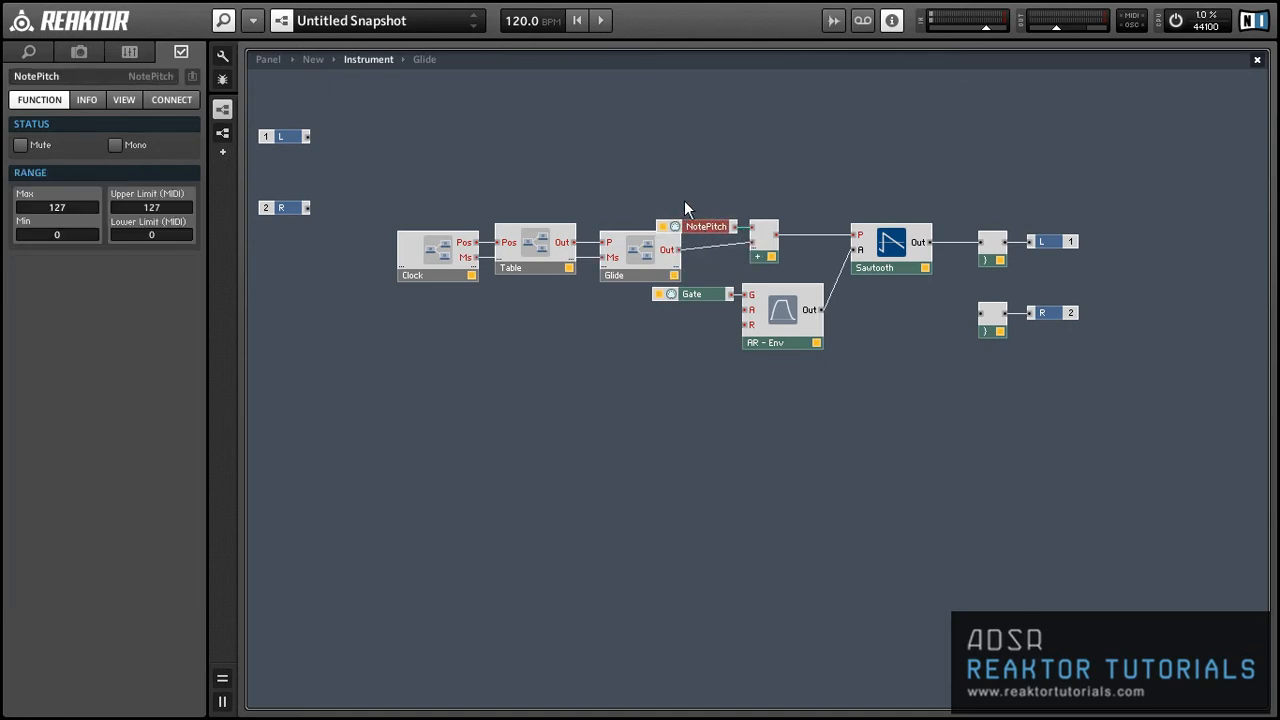
left_click_drag(396, 199, 648, 268)
left_click_drag(651, 271, 614, 263)
left_click(554, 308)
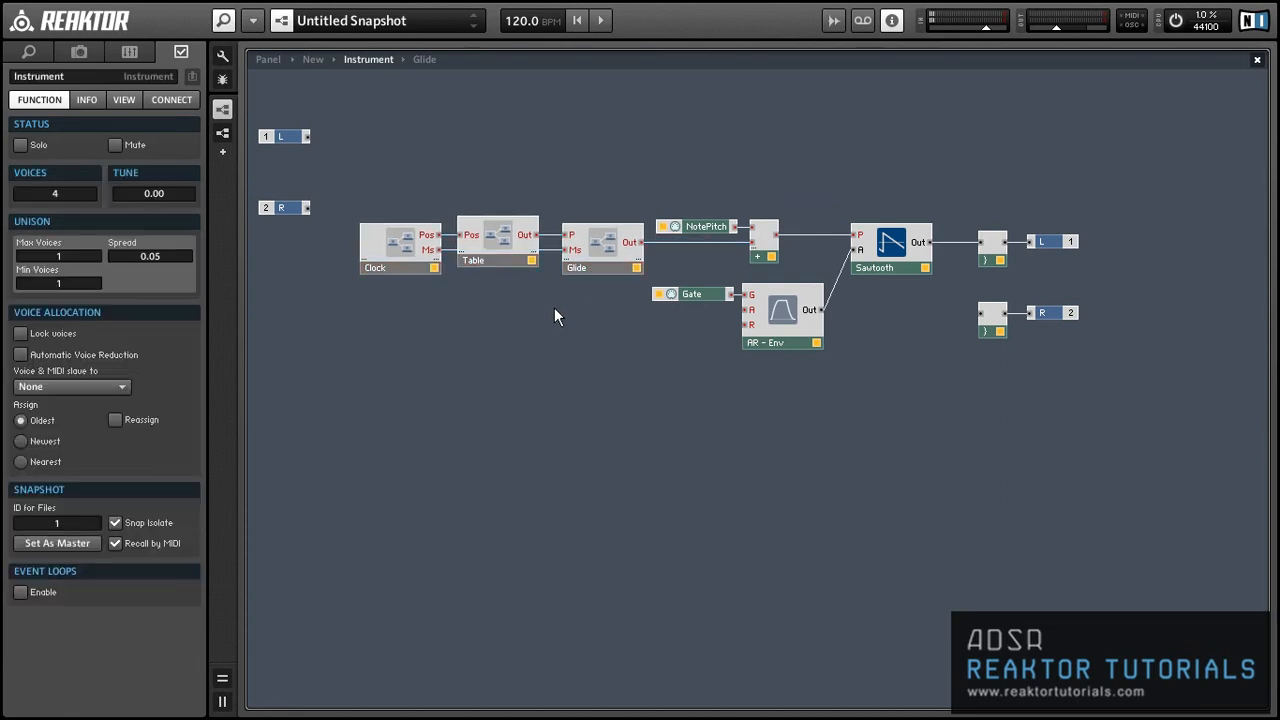
- Show the instrument's panel with the sequencer table and the Speed and Glide knobs
key("ctrl+e")
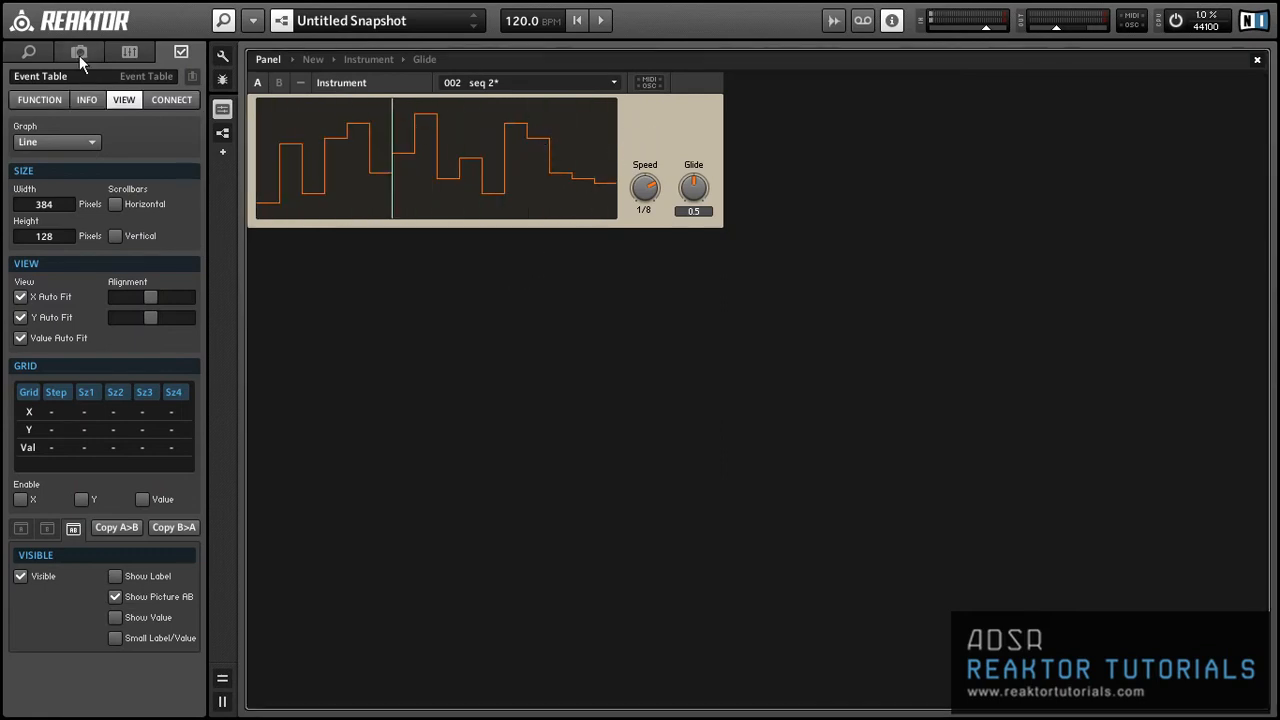
- Try the Line & Fill graph style on the sequencer table and settle on Fill
left_click(36, 143)
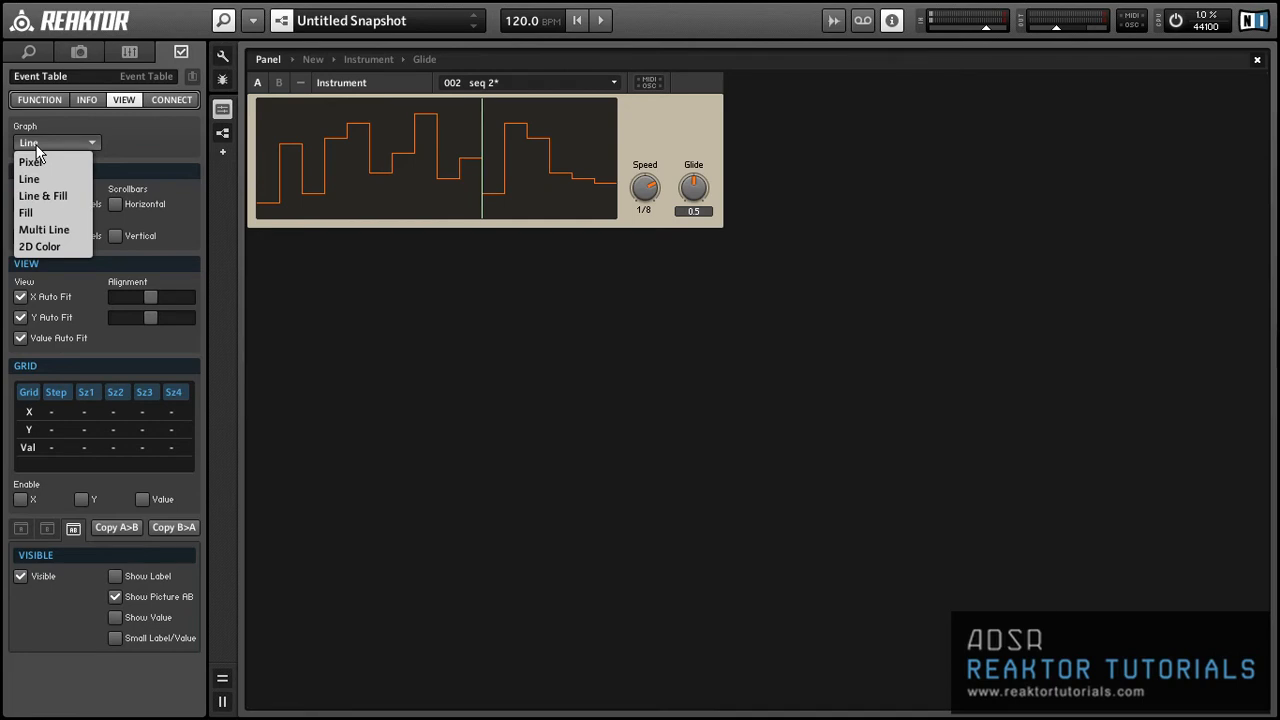
left_click(47, 198)
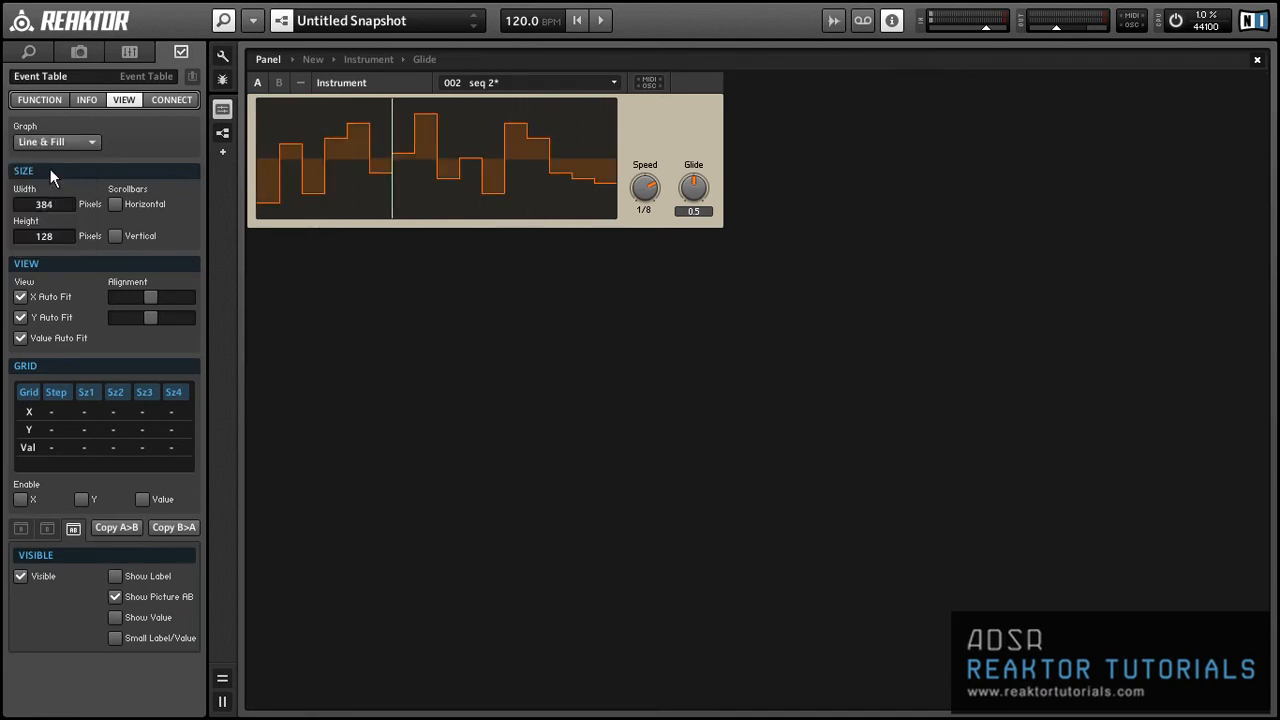
left_click(49, 142)
left_click(47, 209)
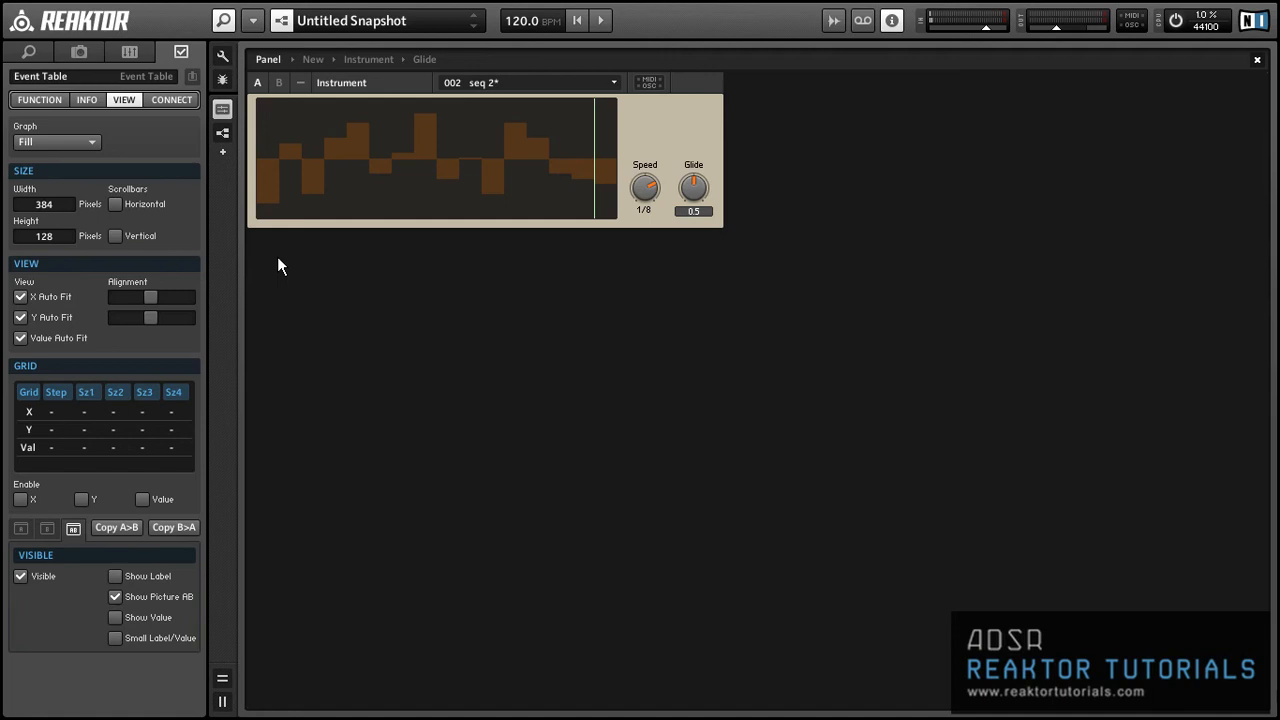
- Set the instrument's Graph Fill color to pure red with RGB values 255, 0, 0
key("space")
left_click(710, 127)
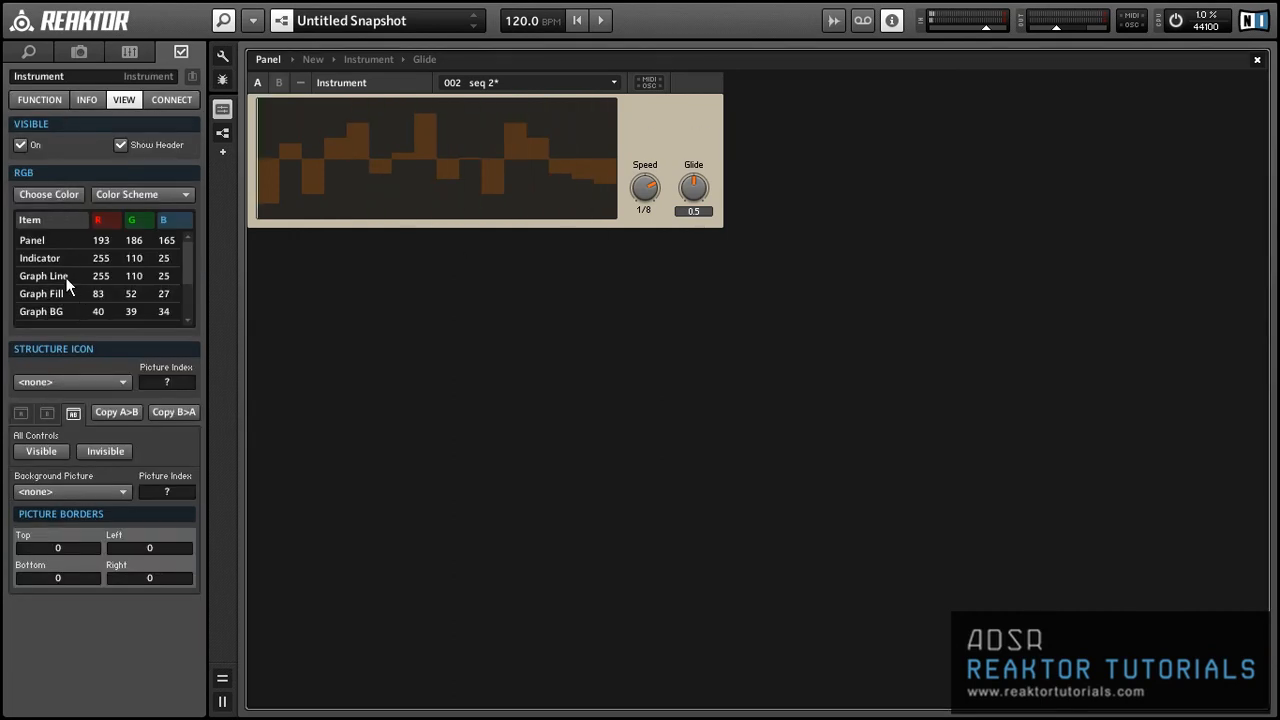
left_click(99, 296)
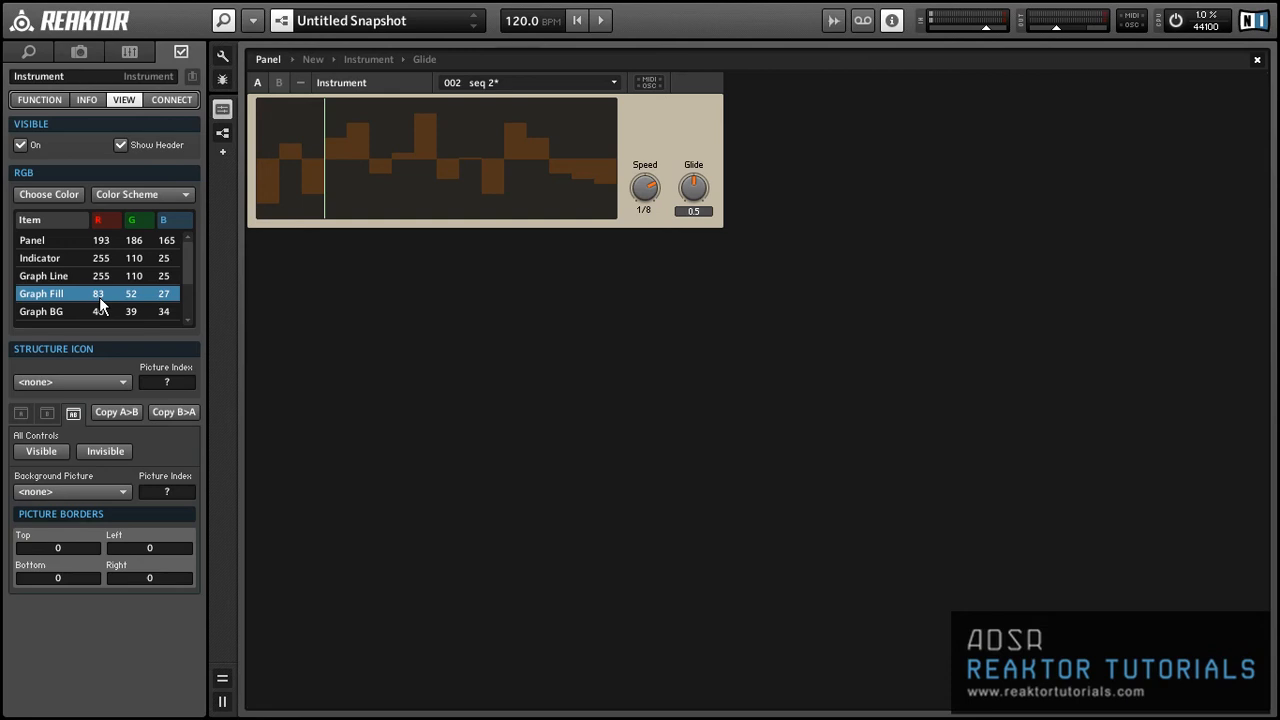
double_click(100, 298)
type("255")
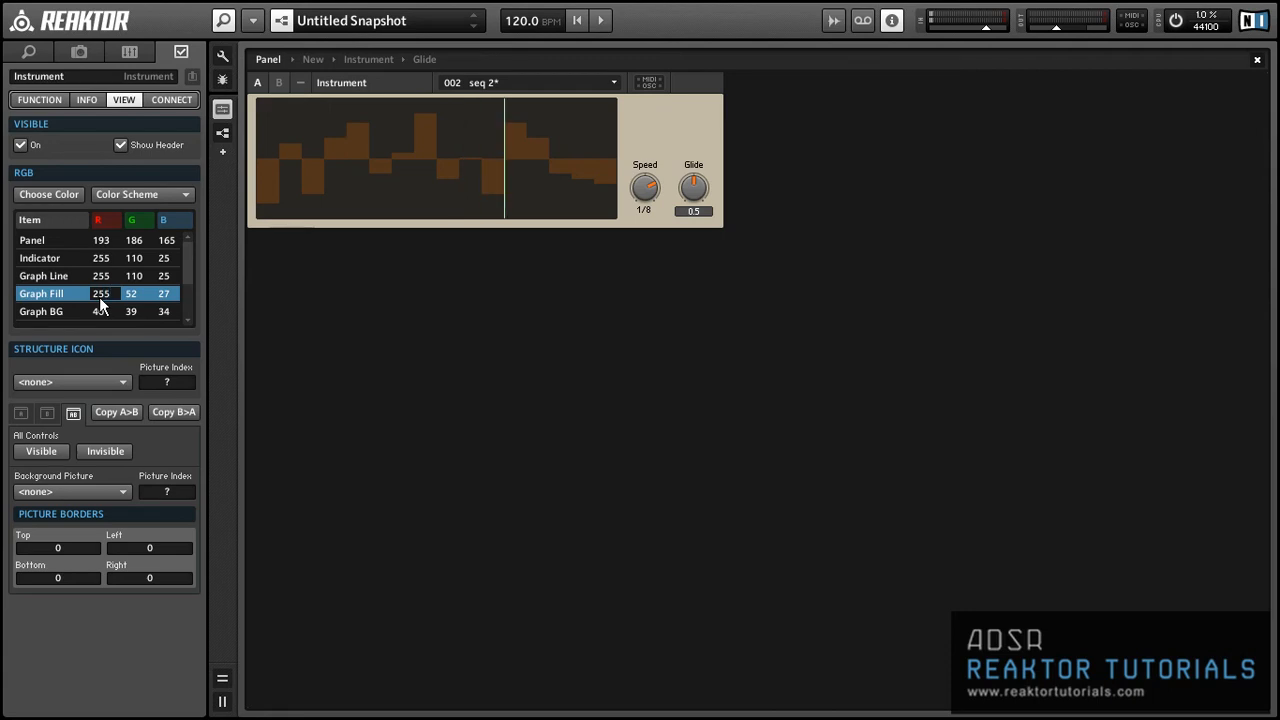
key("Return")
double_click(133, 294)
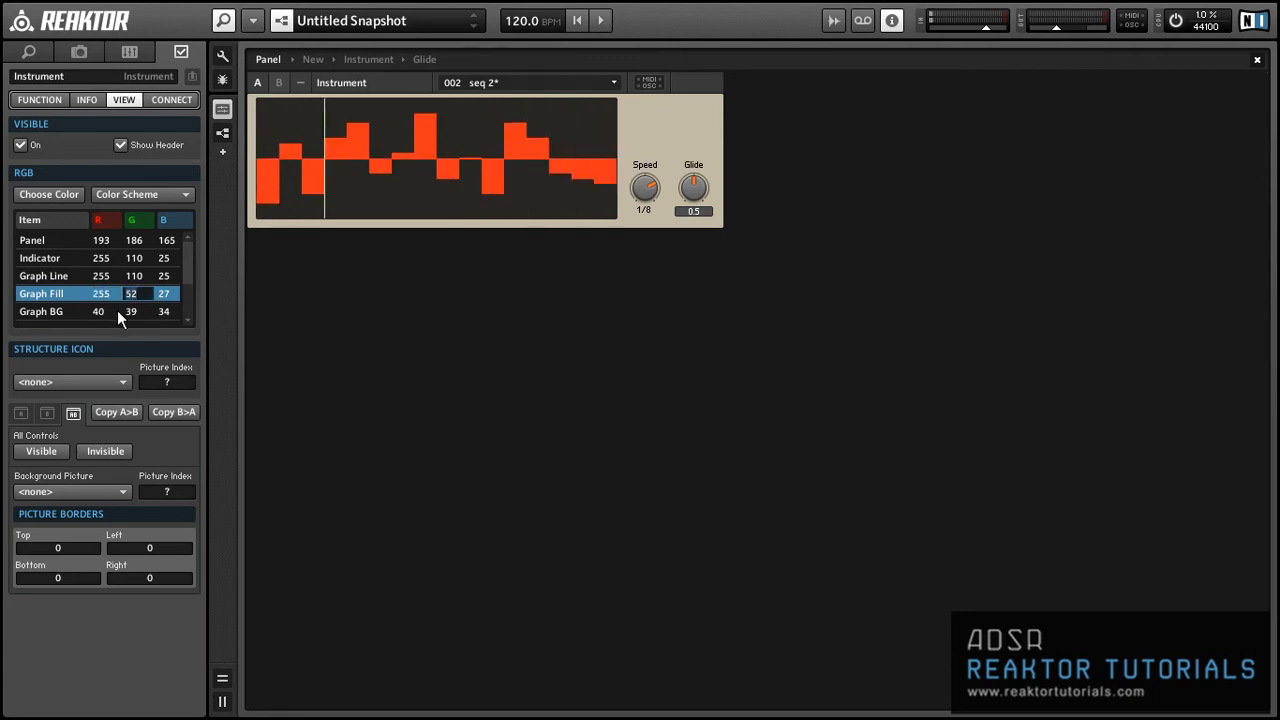
type("00")
key("Return")
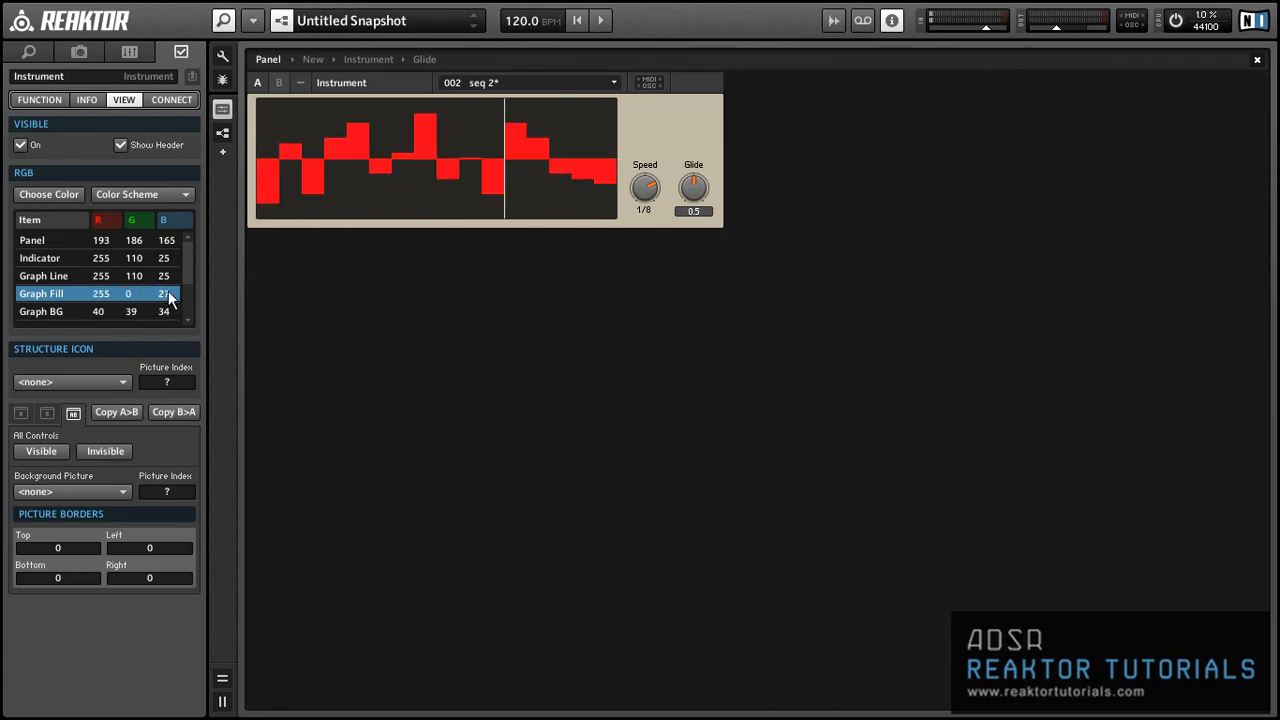
double_click(164, 294)
type("0")
key("Return")
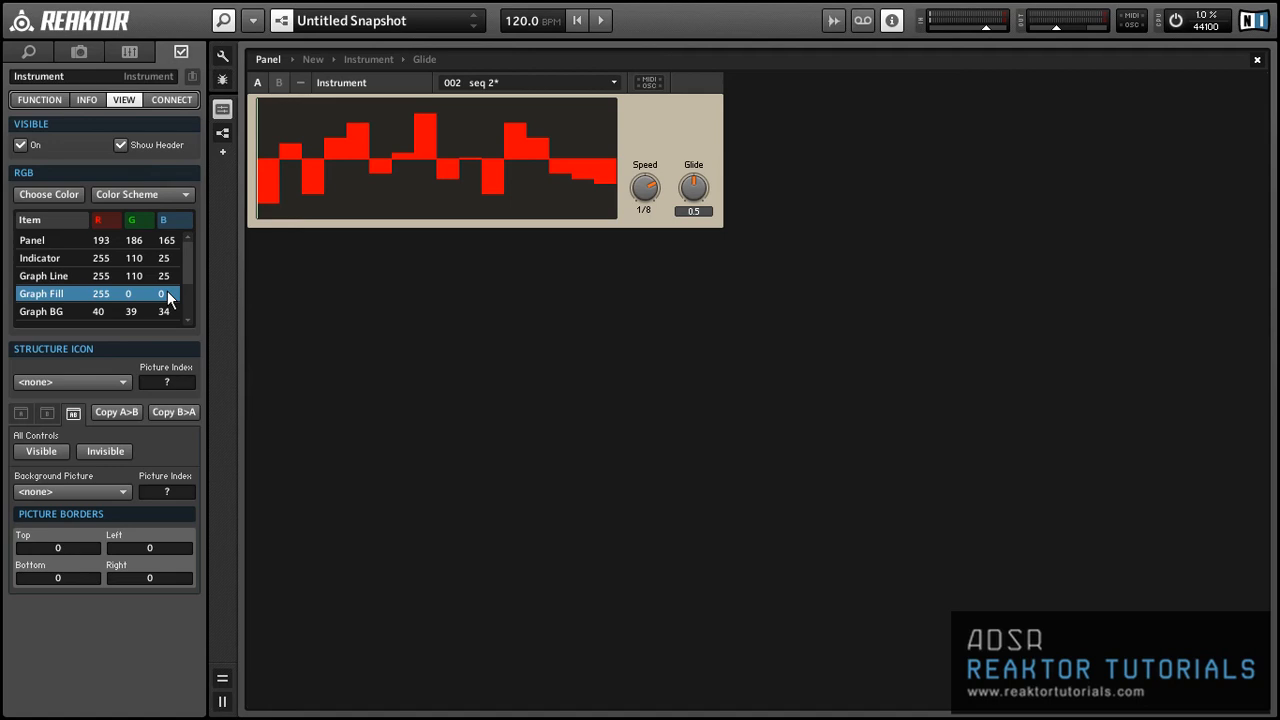
- Redraw the sequencer table from its fourth step onward and set Speed to 1/4 and Glide to about 0.665
mouse_move(353, 123)
left_mouse_down()
mouse_move(434, 192)
mouse_move(571, 128)
mouse_move(596, 130)
mouse_move(593, 117)
left_mouse_up()
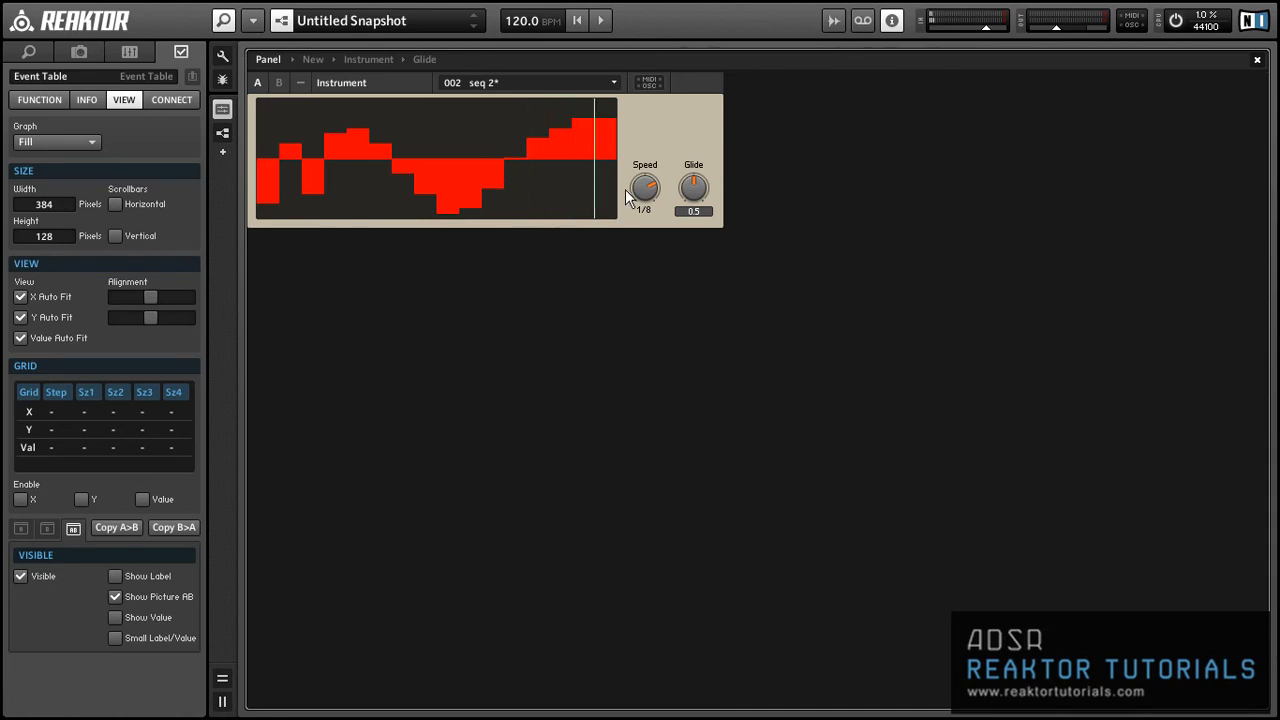
left_click_drag(648, 186, 695, 169)
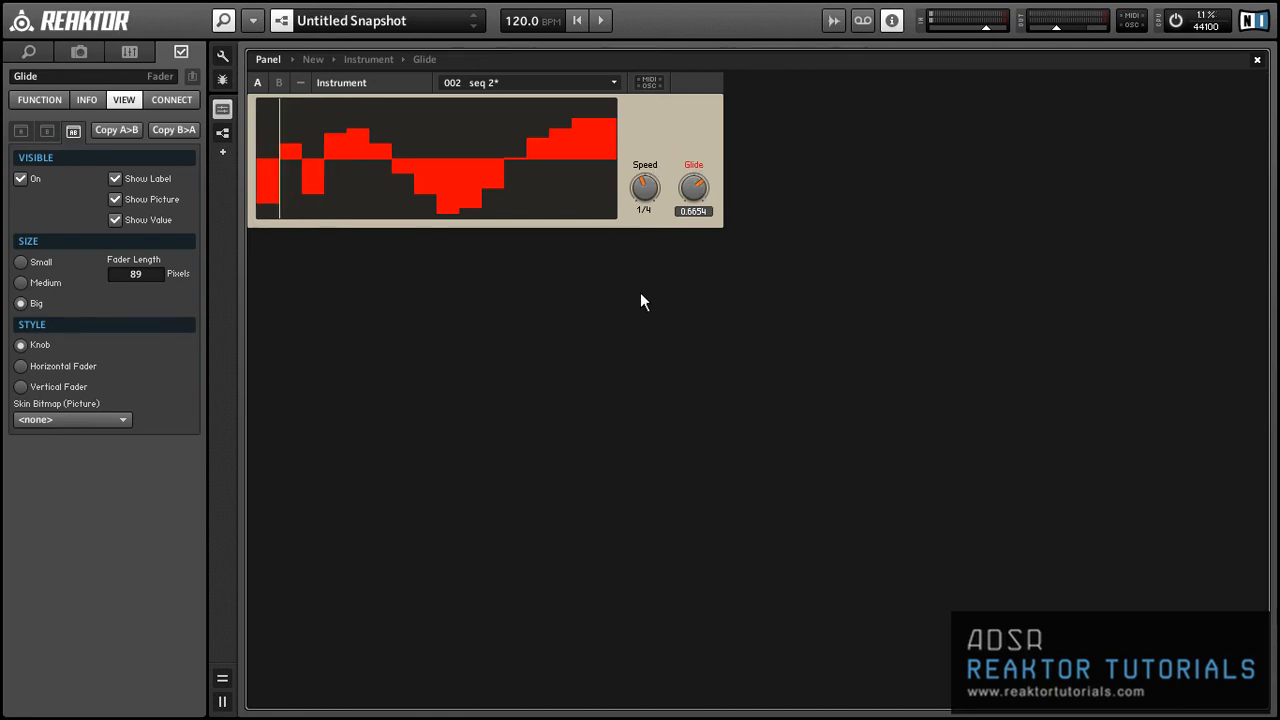
mouse_move(325, 188)
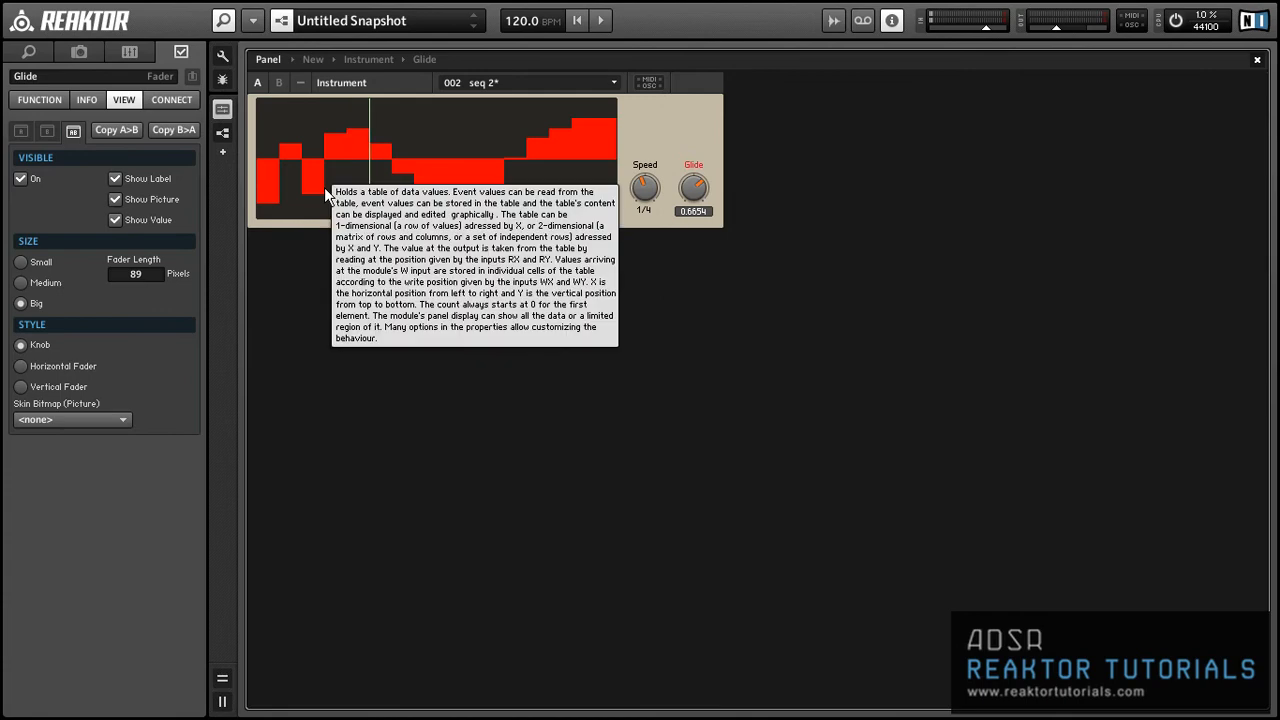
left_click(540, 257)
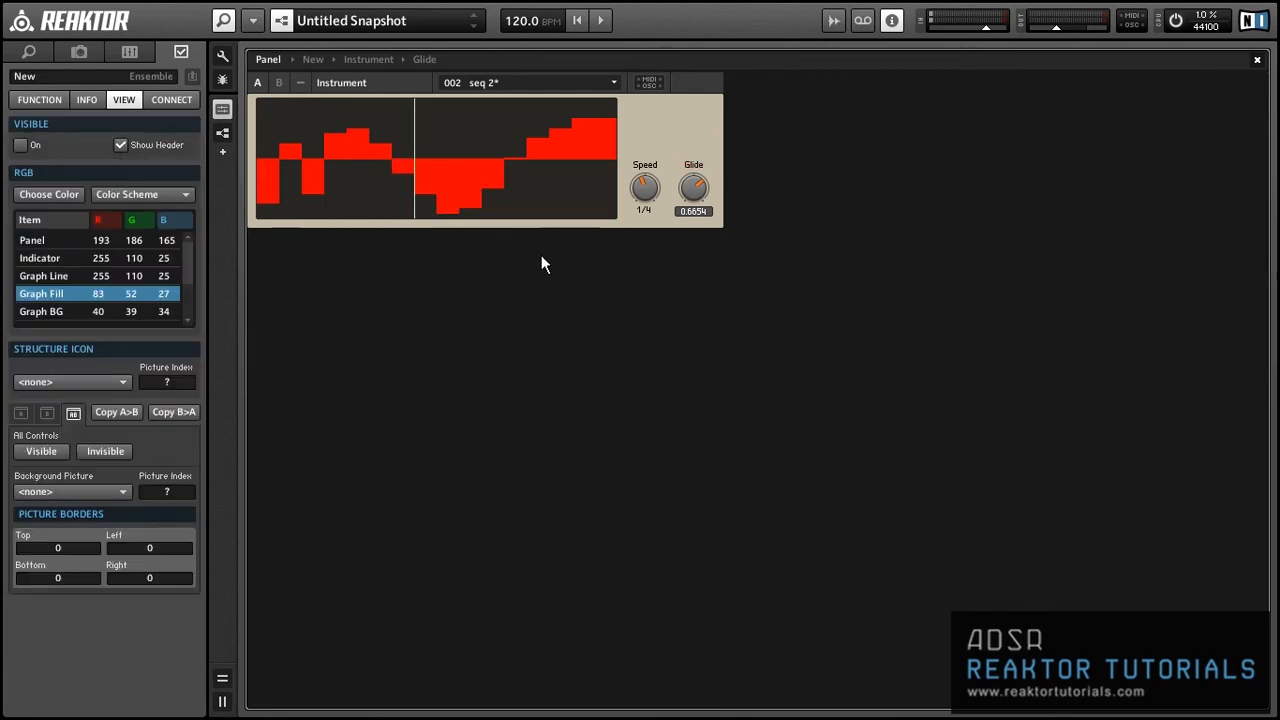
- Open the Glide macro's structure and move all its modules down to free space above them
double_click(692, 115)
double_click(604, 245)
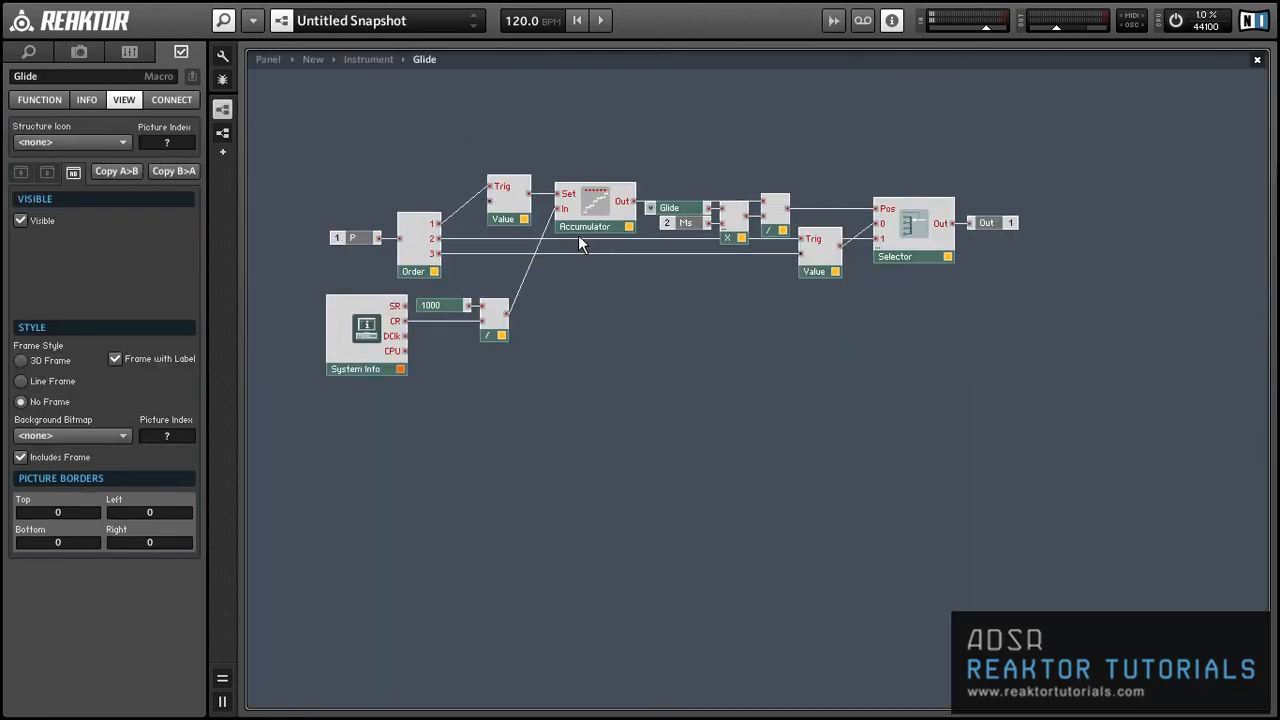
left_click_drag(331, 150, 1044, 487)
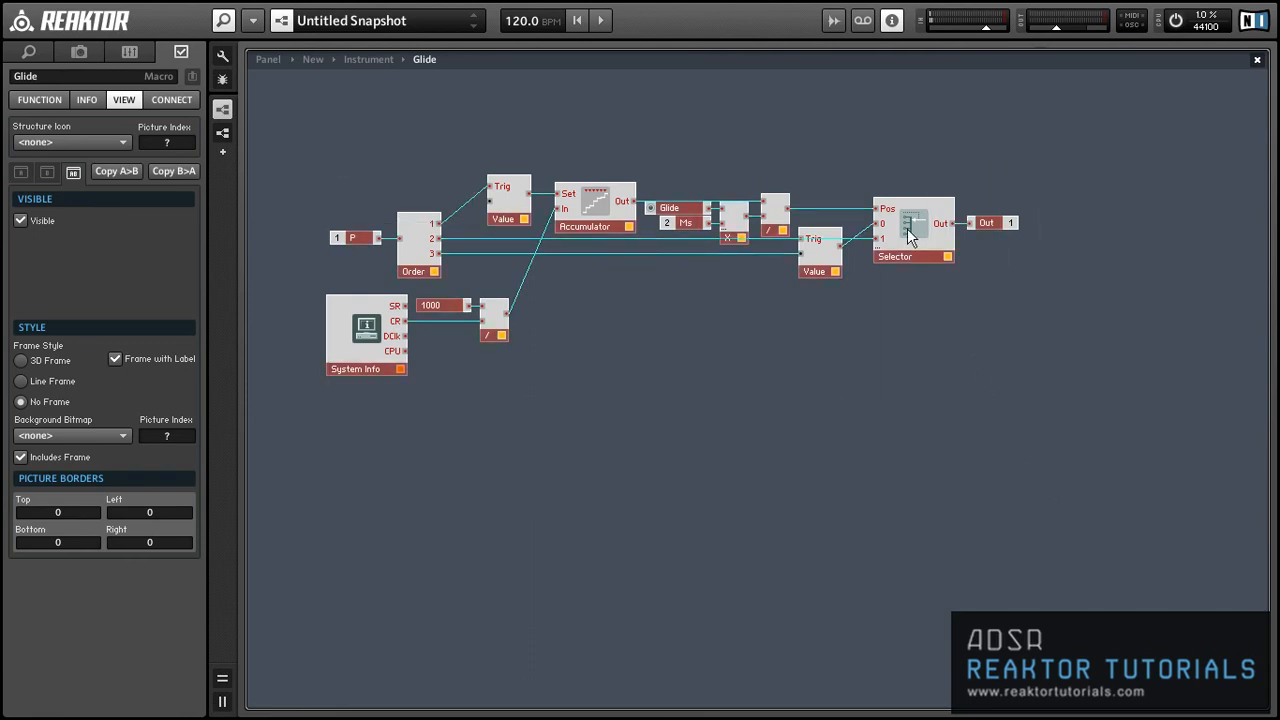
left_click_drag(908, 235, 930, 359)
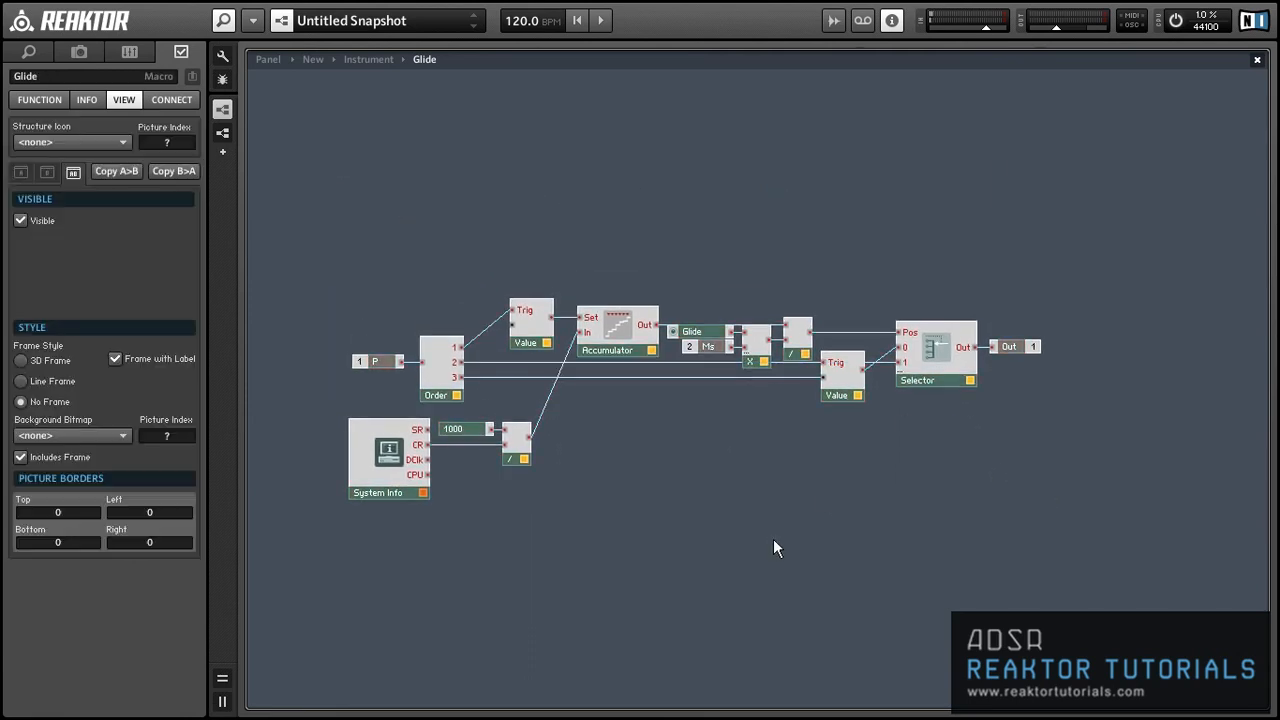
- Add a second Accumulator module in the free space above the existing one
right_click(491, 125)
mouse_move(513, 138)
left_click(611, 341)
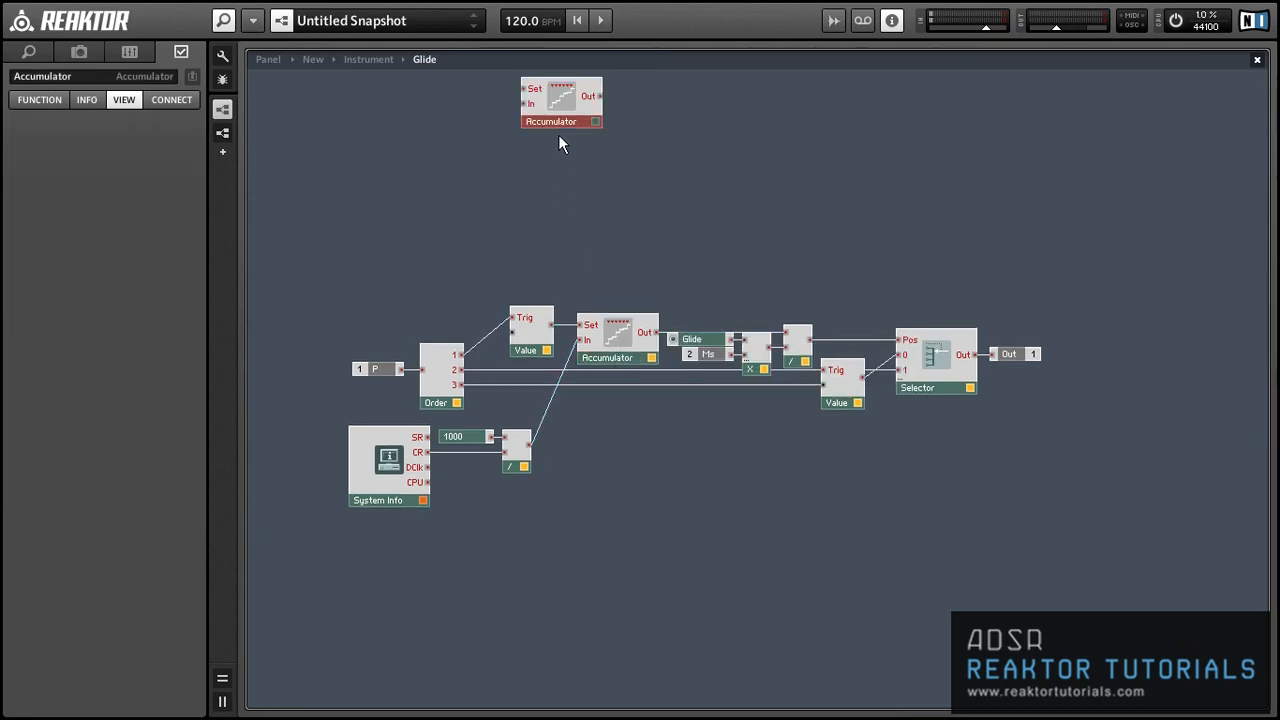
left_click_drag(562, 101, 618, 210)
- Duplicate the Value module next to the new Accumulator and wire its output to the Accumulator's Set input
left_click(527, 350)
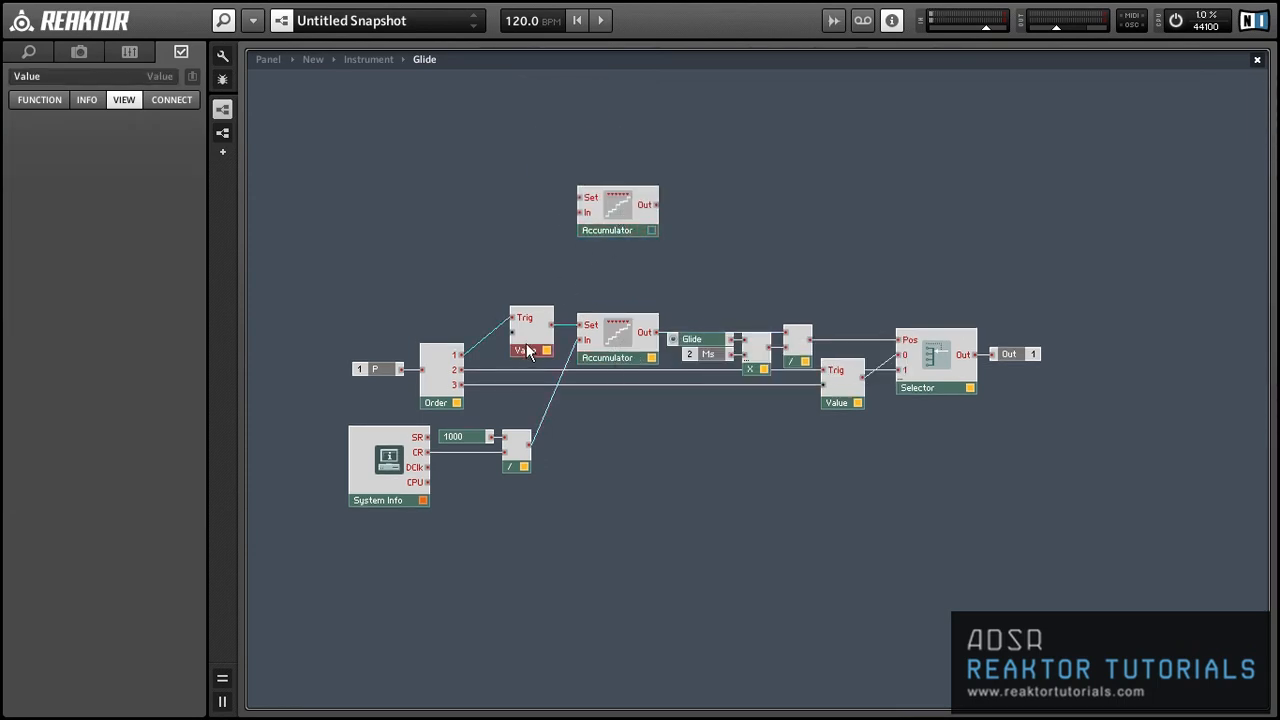
key("ctrl+c")
key("ctrl+v")
left_click_drag(538, 232, 580, 204)
left_click(414, 164)
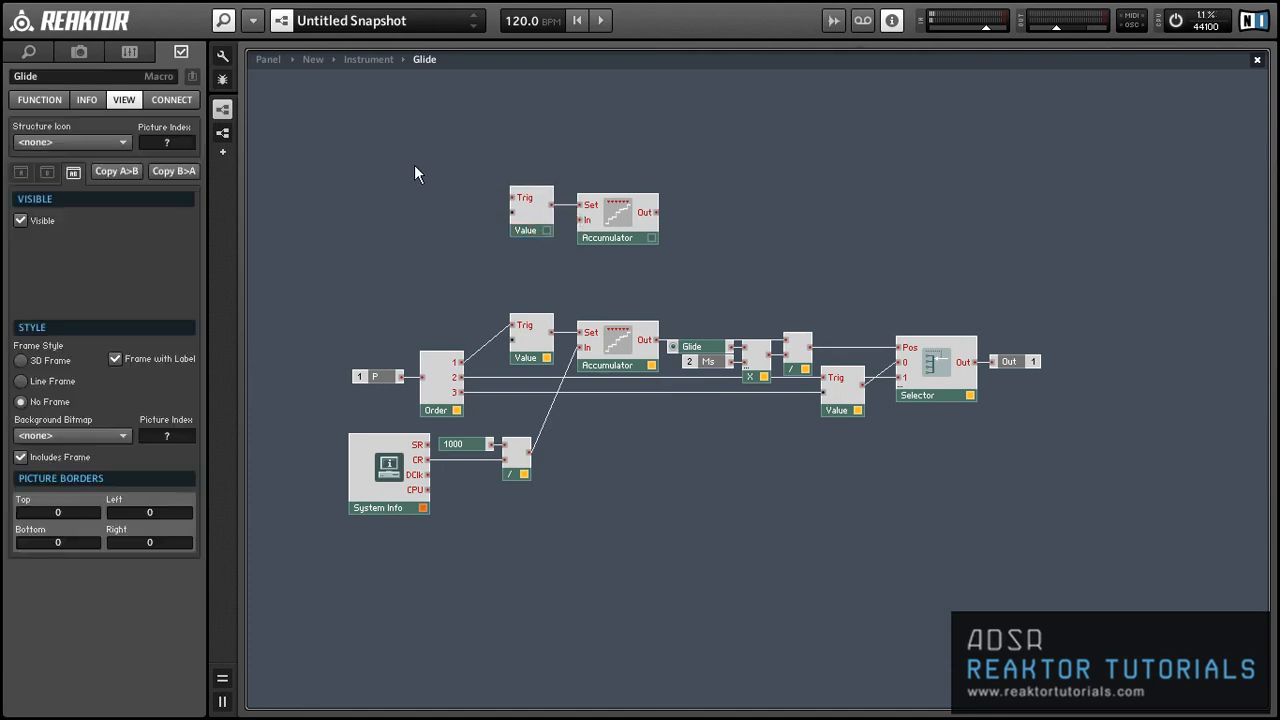
- Add a MIDI Gate module, wire it to the upper Value's Trig input, and move this new chain higher
right_click(360, 147)
mouse_move(395, 158)
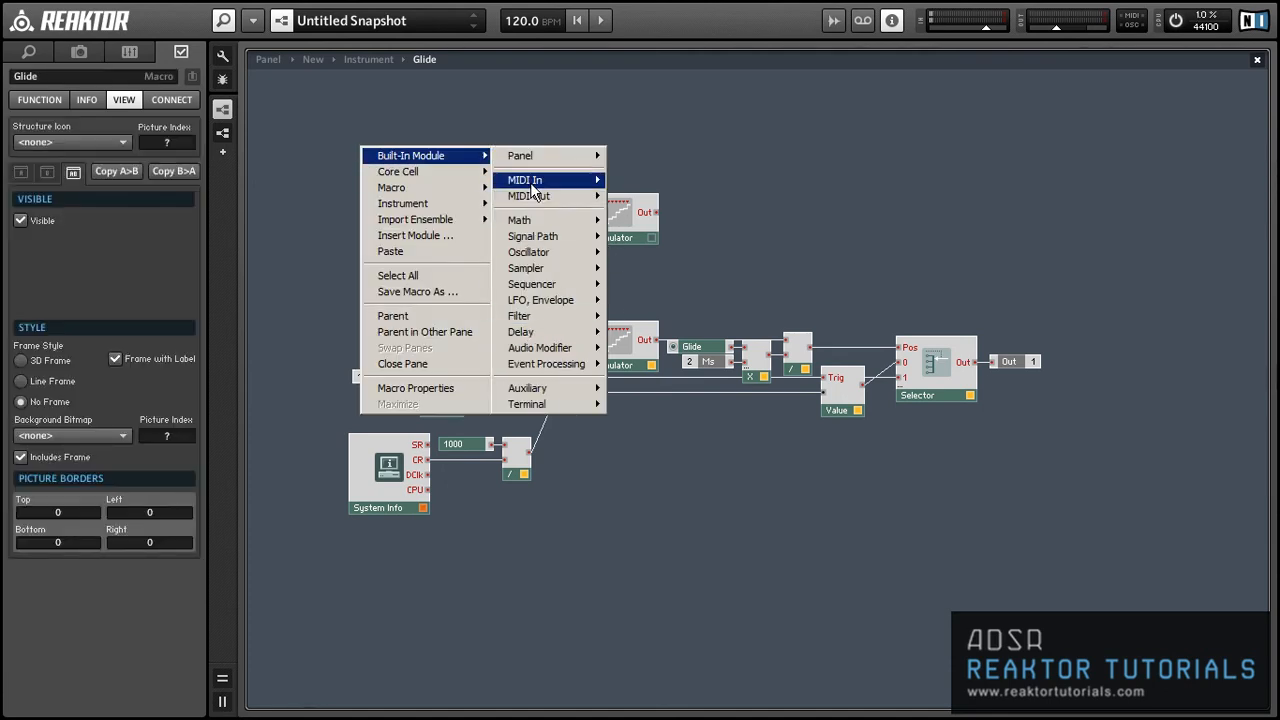
mouse_move(528, 180)
left_click(625, 217)
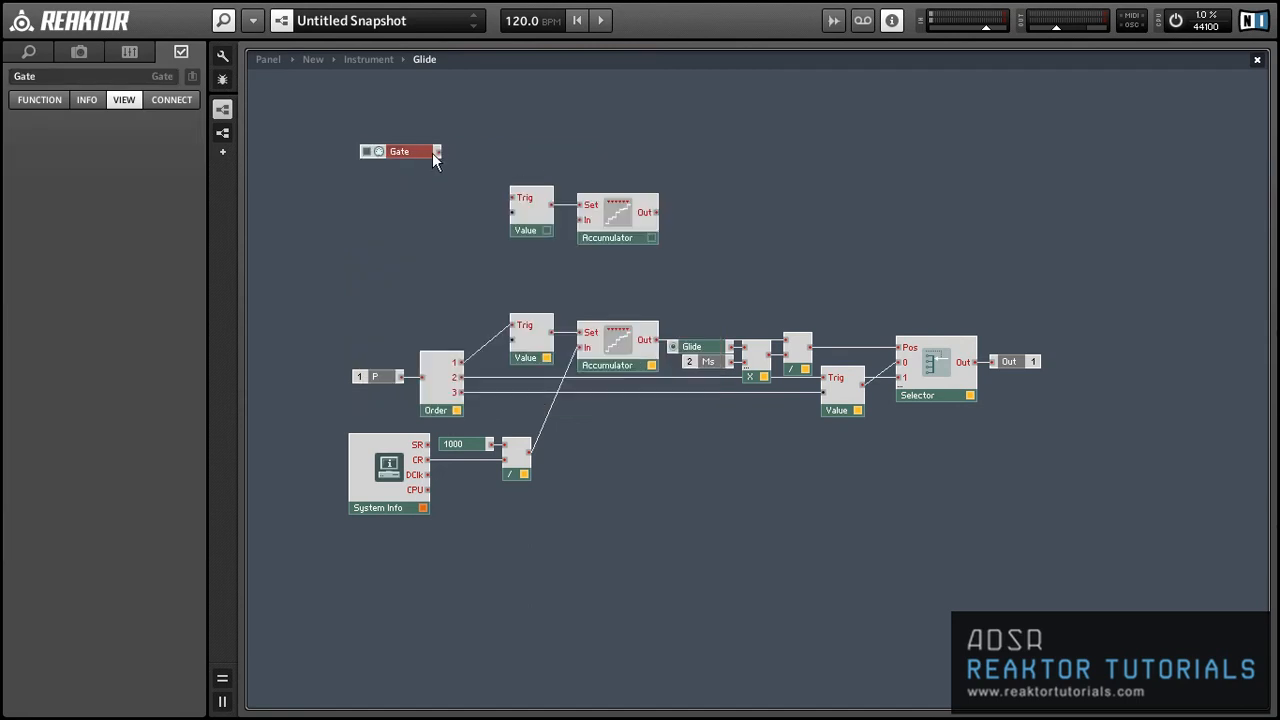
left_click_drag(407, 150, 665, 285)
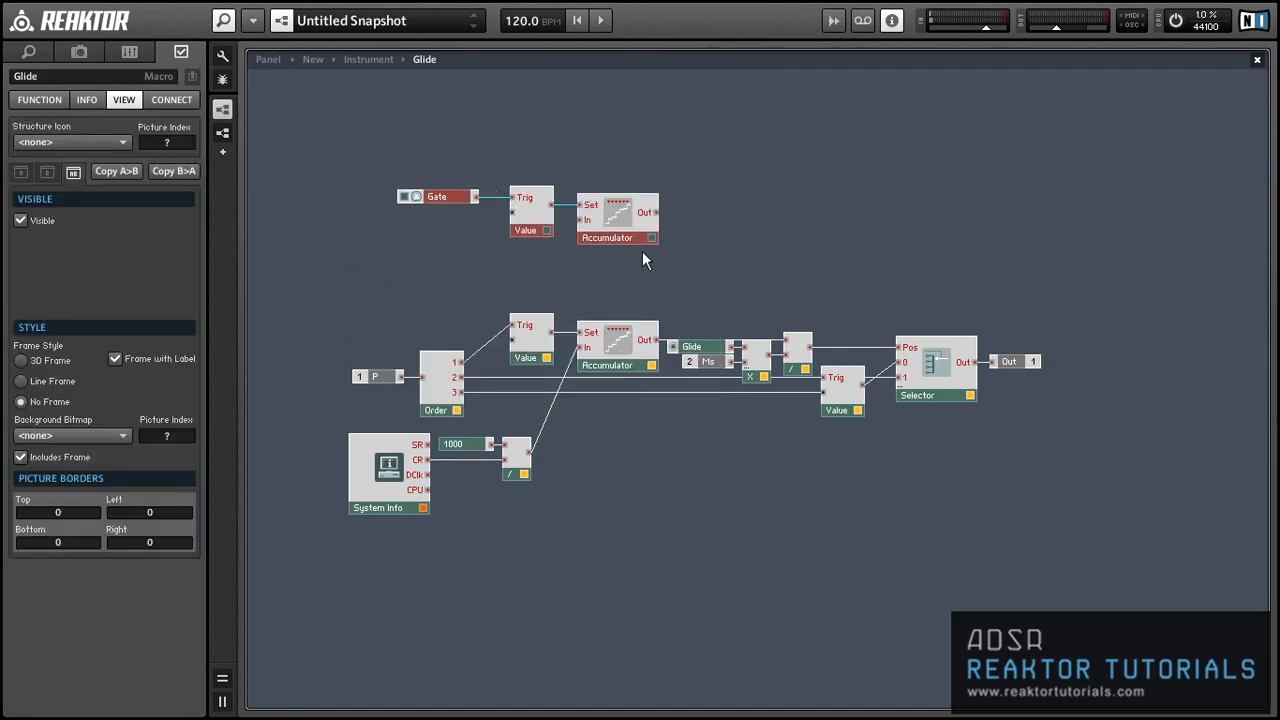
left_click_drag(637, 238, 622, 201)
left_click(534, 272)
- Place another Value copy beneath the upper one, with Order's output 1 on Trig and a constant 1 as value, feeding the upper Accumulator's In
left_click(530, 335)
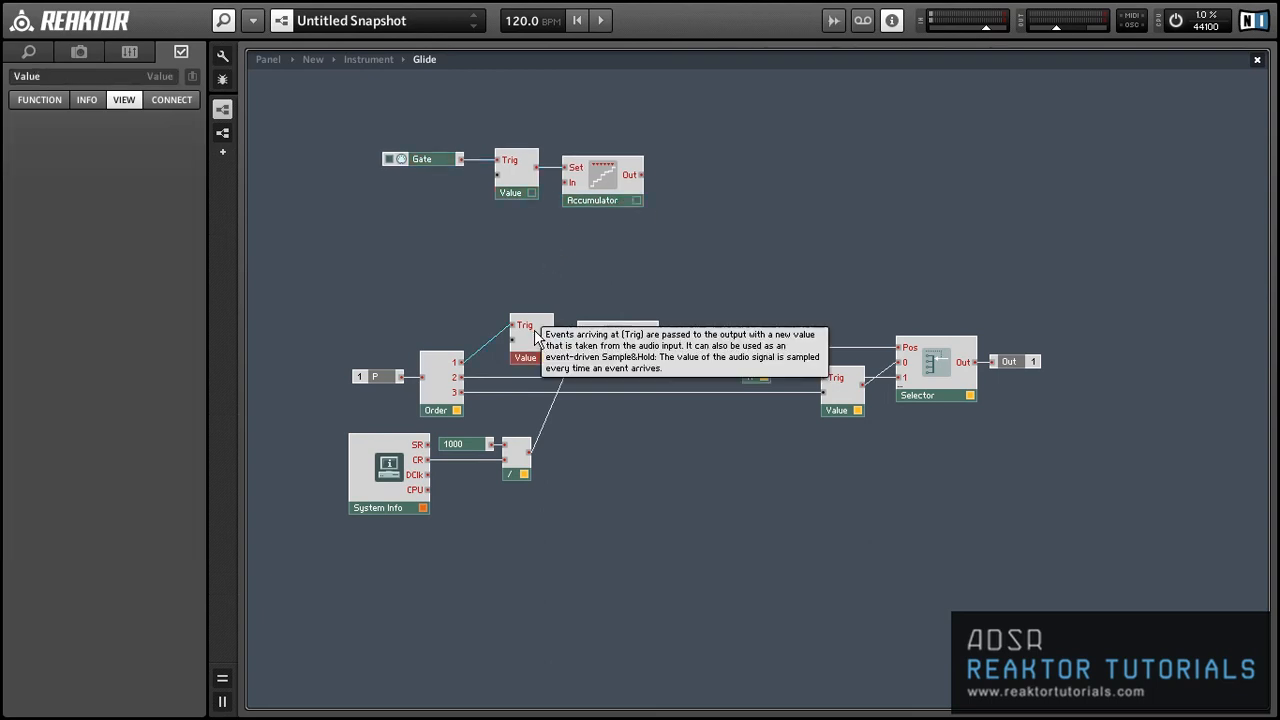
left_click_drag(544, 350, 524, 224)
left_click(535, 253)
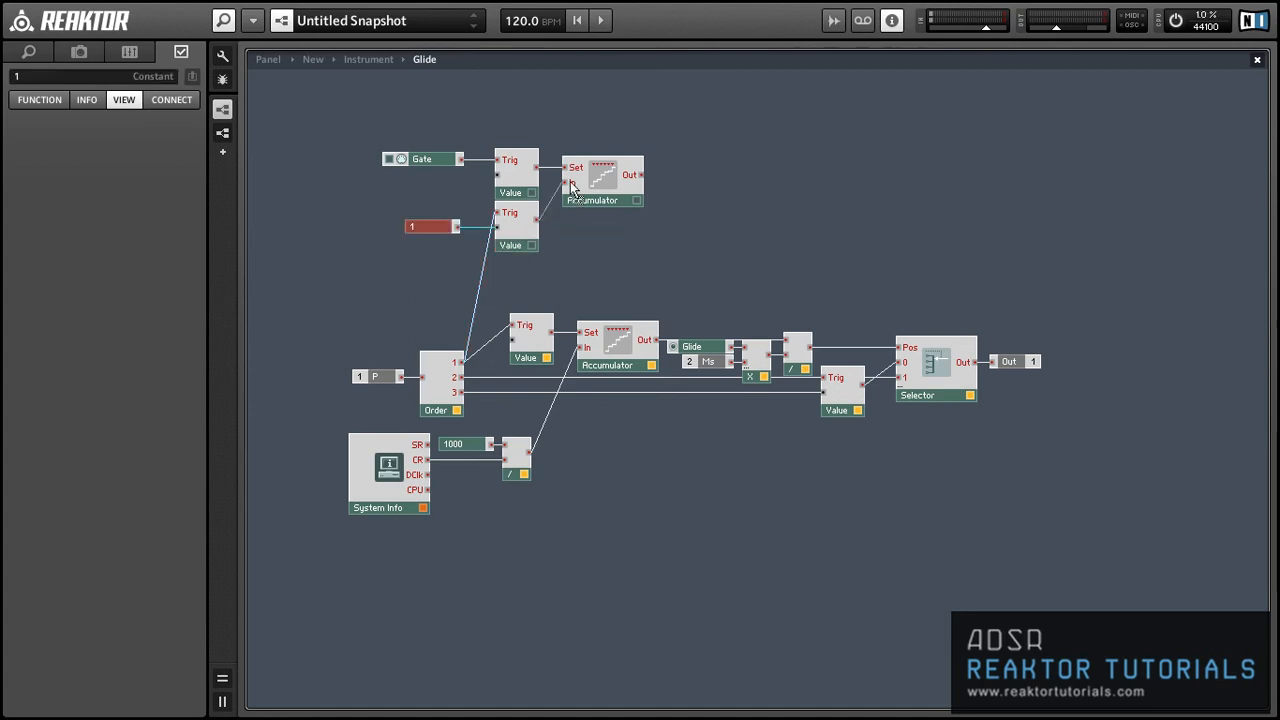
left_click(730, 165)
right_click(728, 163)
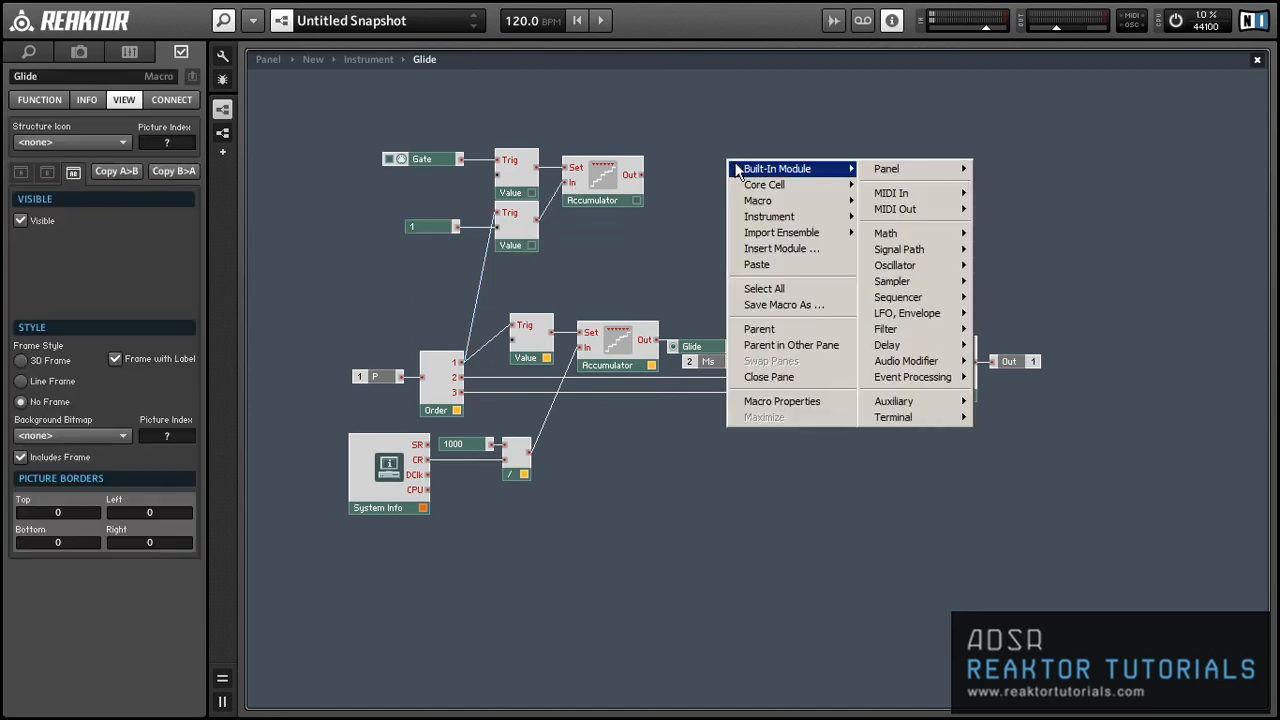
mouse_move(946, 240)
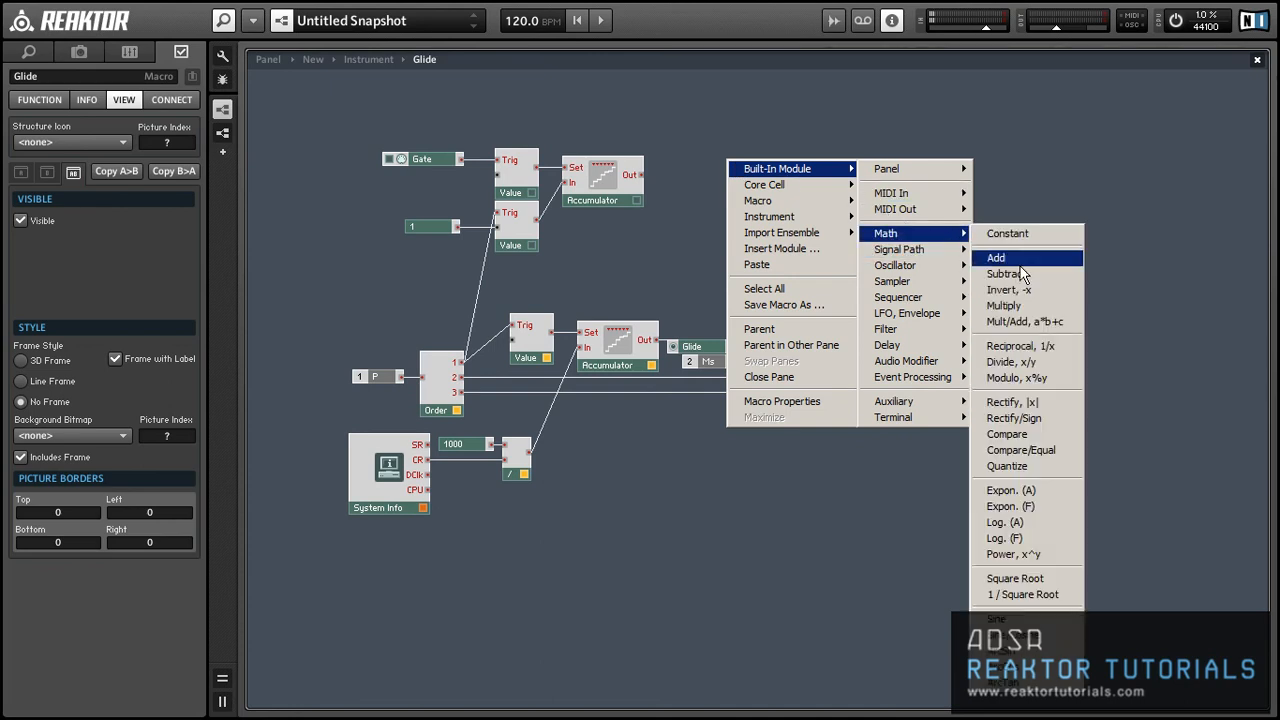
left_click(1021, 450)
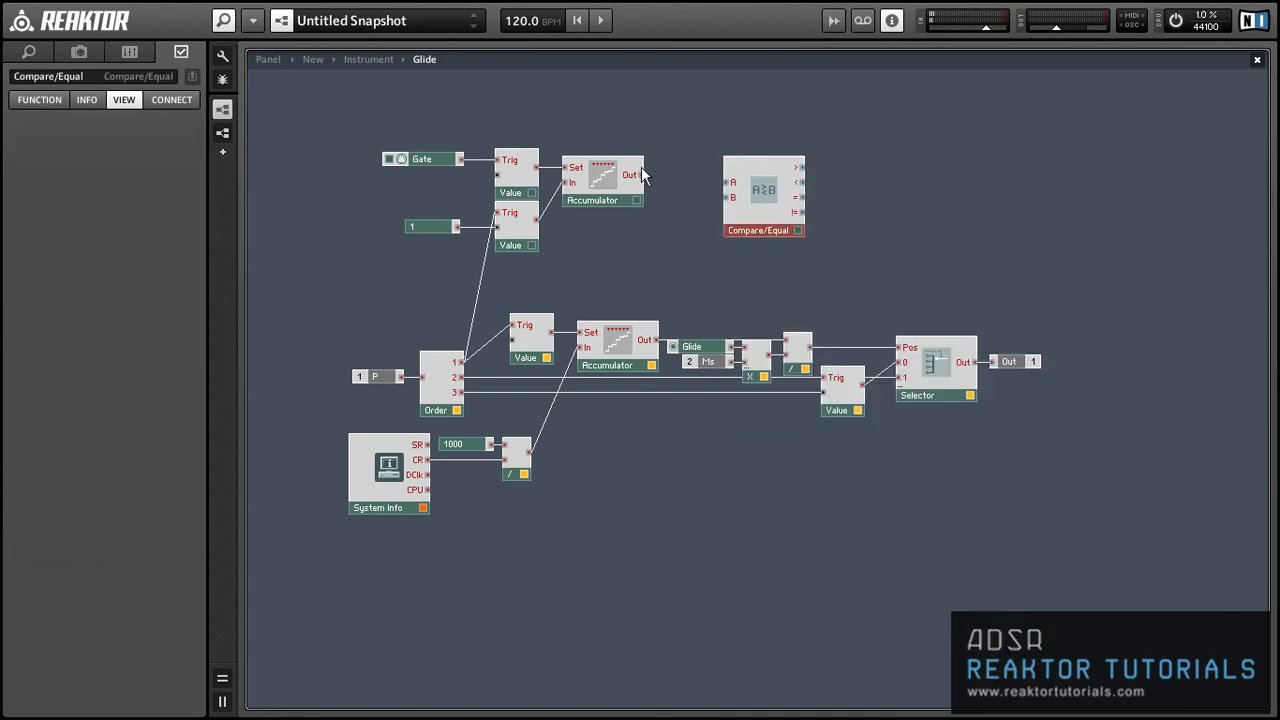
key("Delete")
- Add a Compare module beside the upper Accumulator and wire the Accumulator's Out to its A input
double_click(748, 215)
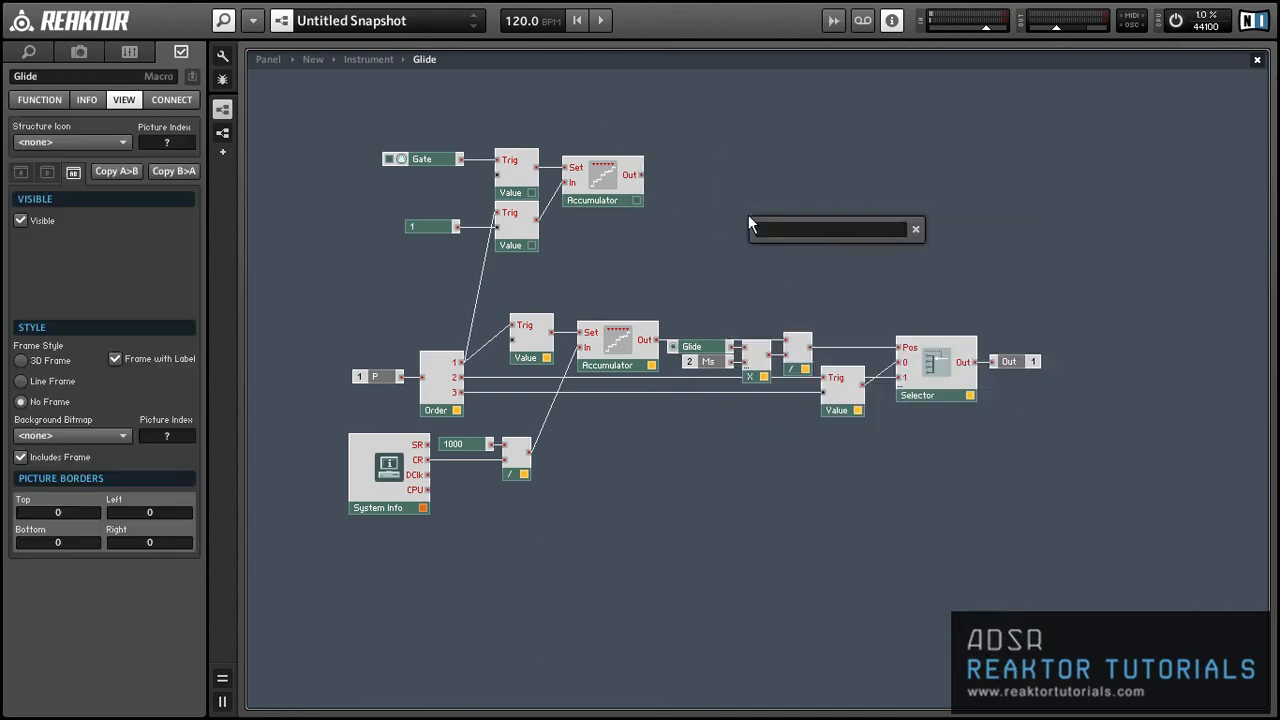
type("comp")
key("Return")
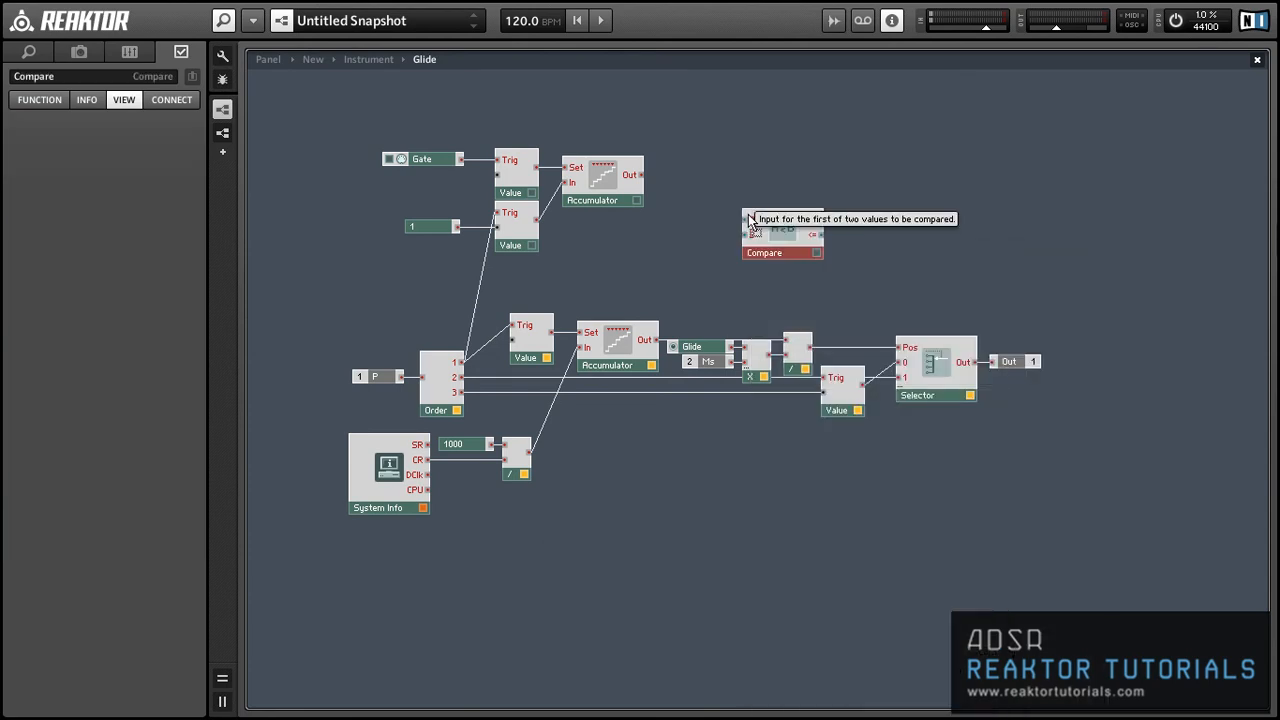
left_click_drag(746, 219, 636, 178)
left_click_drag(794, 248, 723, 202)
left_click(884, 196)
- Insert an Add module that sums Compare's <= output and the glide divider's output, and wire it to the Selector's Pos input
right_click(828, 131)
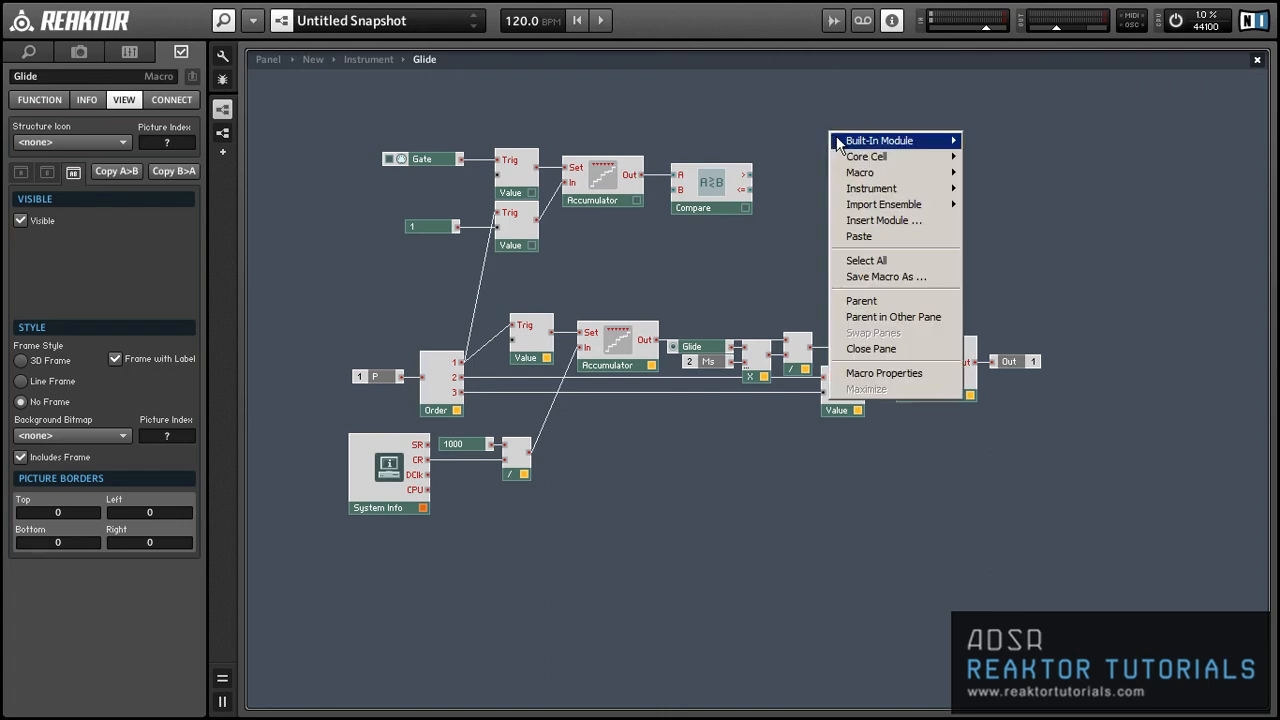
mouse_move(880, 140)
mouse_move(987, 212)
left_click(1105, 232)
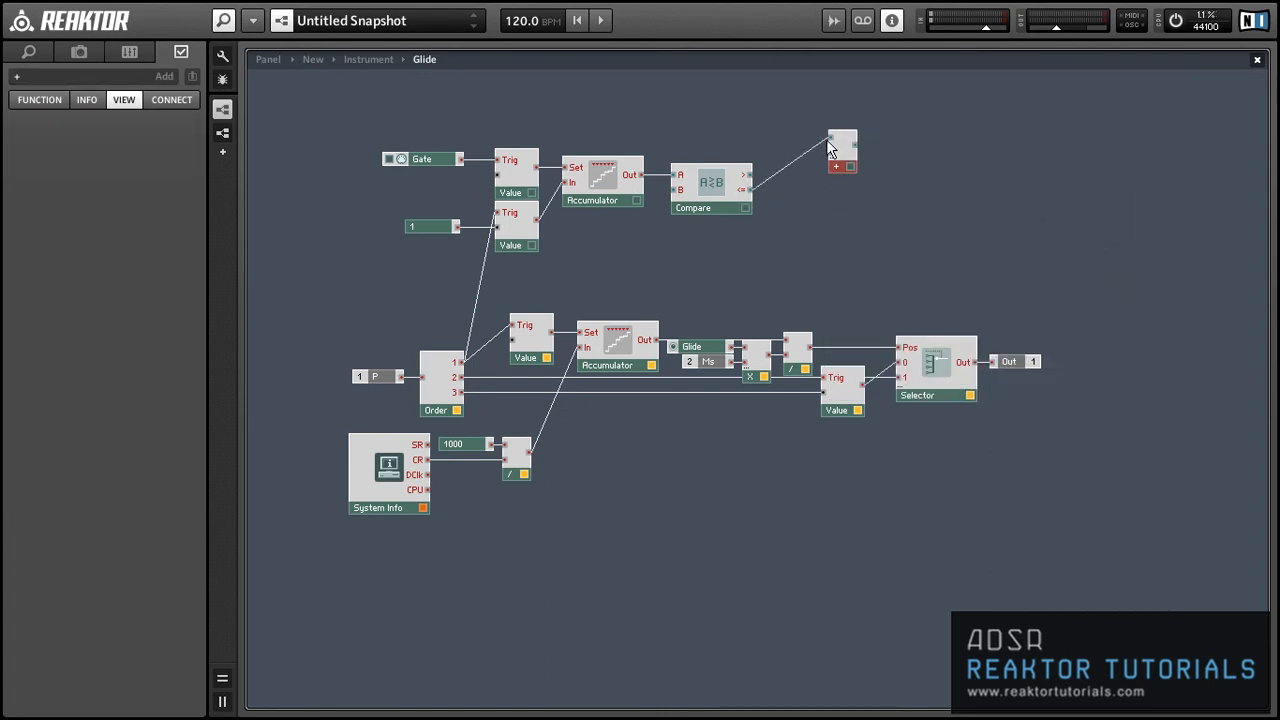
left_click_drag(811, 349, 898, 347)
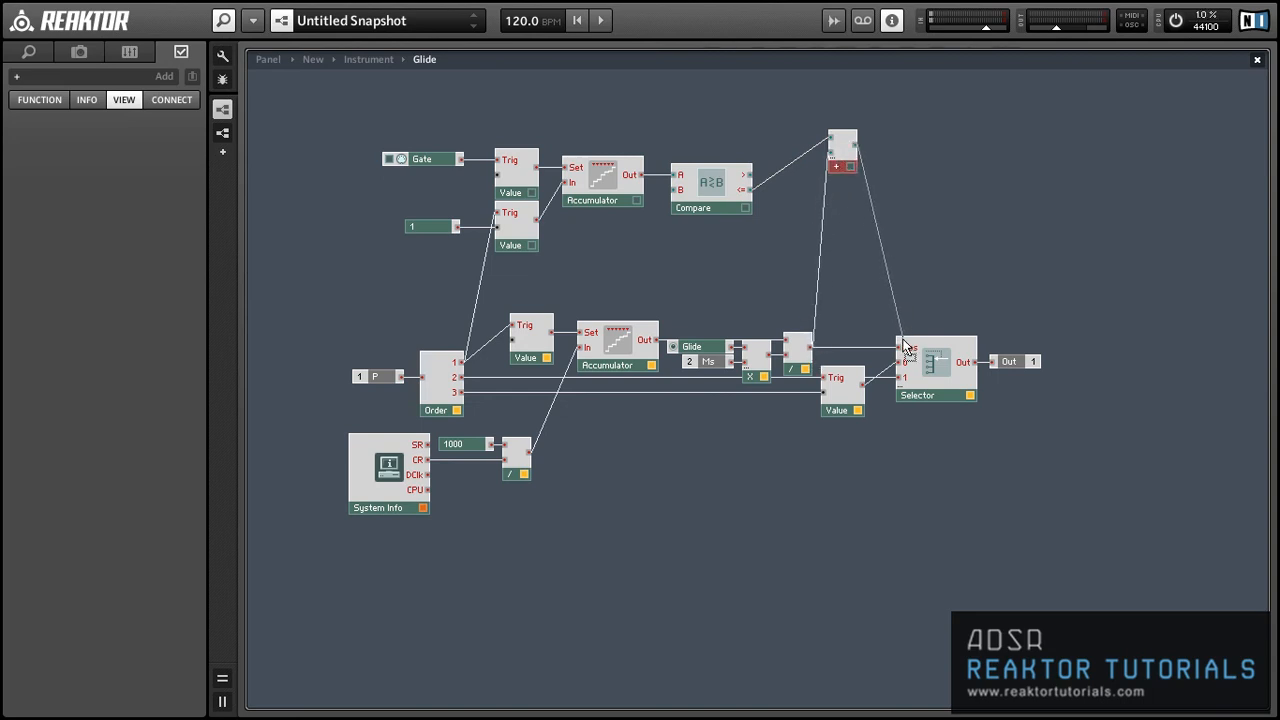
- Move the Add module between the divider and the Selector, shifting the Selector and Out terminal aside to make room
left_click_drag(843, 149, 880, 352)
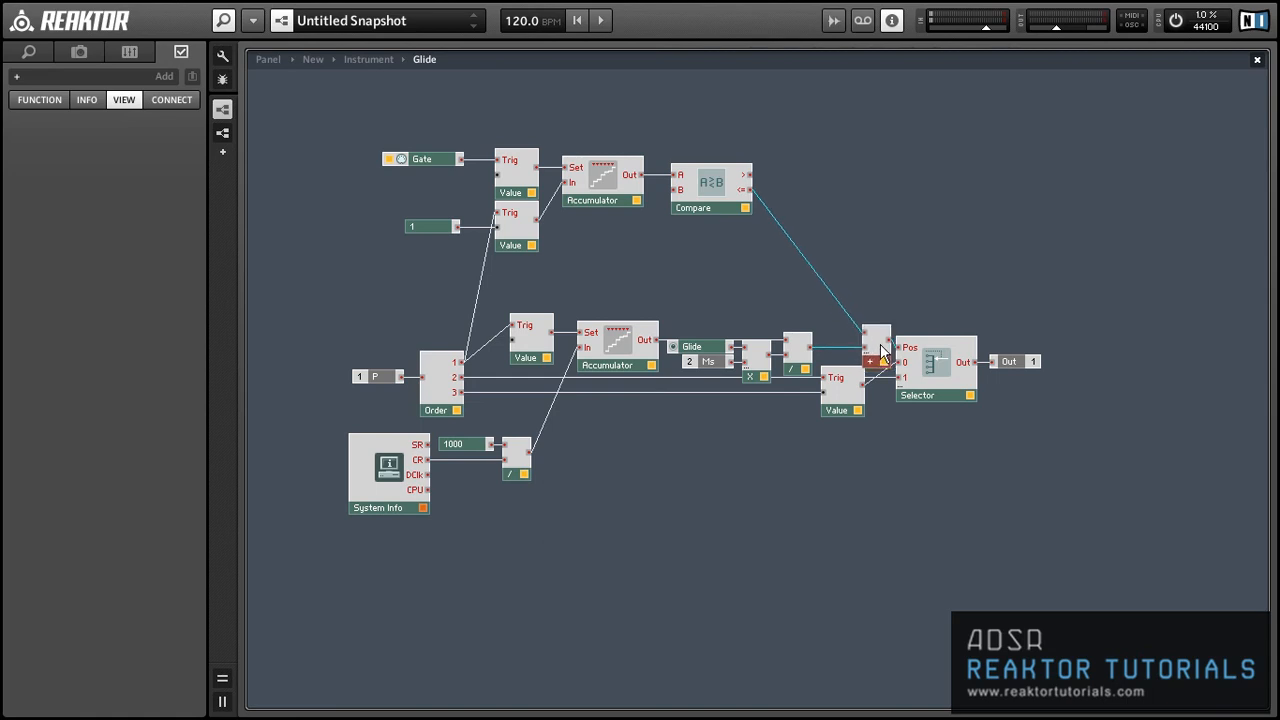
left_click_drag(870, 268, 957, 390)
left_click(901, 375)
left_click(887, 363)
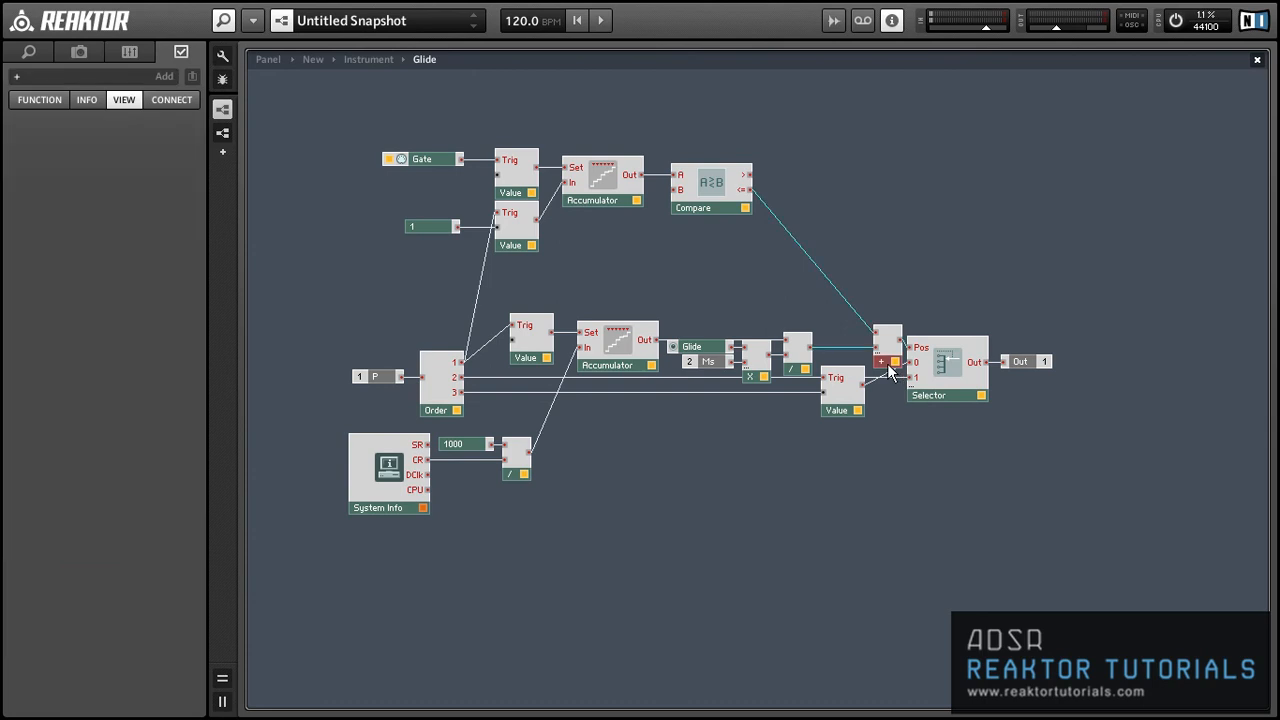
left_click(877, 396)
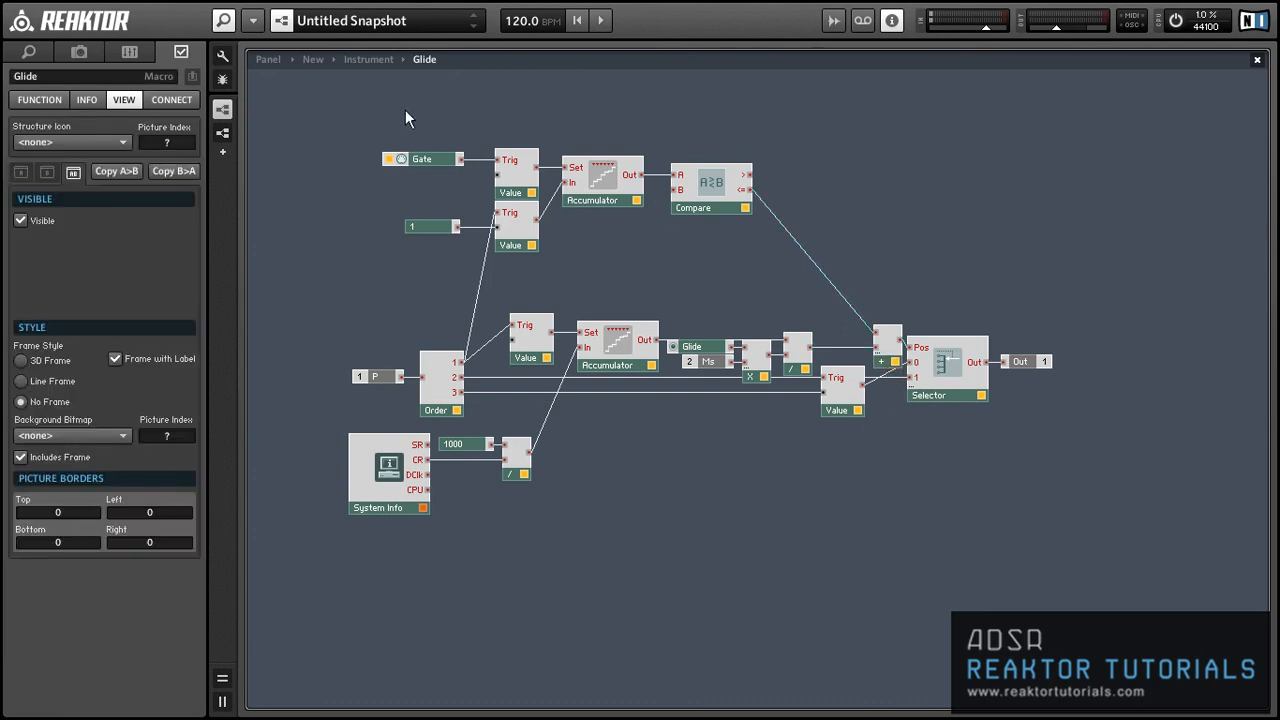
- Move the upper gate logic group, from the Gate input to the Compare module, down directly above the lower Value and Accumulator row
left_click_drag(405, 118, 733, 272)
left_click(630, 171)
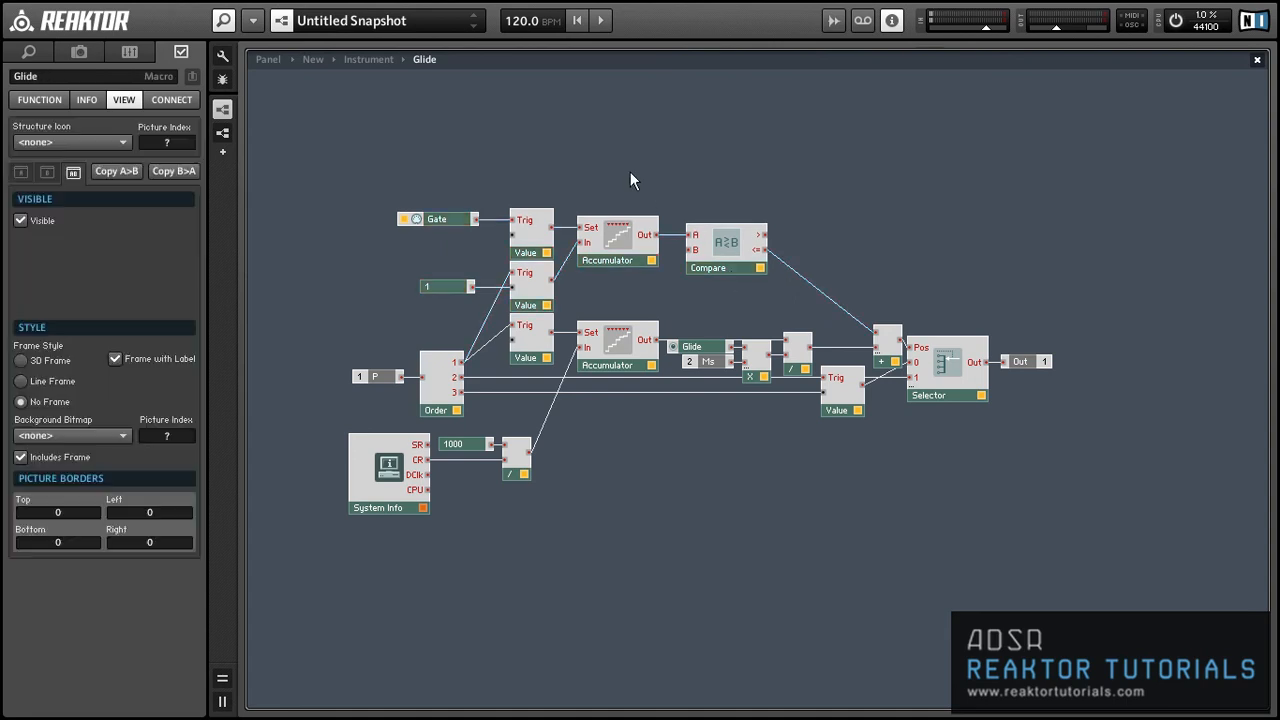
- Try the sequencer on the instrument panel with Speed at 1/8 and back at 1/4, and turn Glide down to 0
left_click(274, 59)
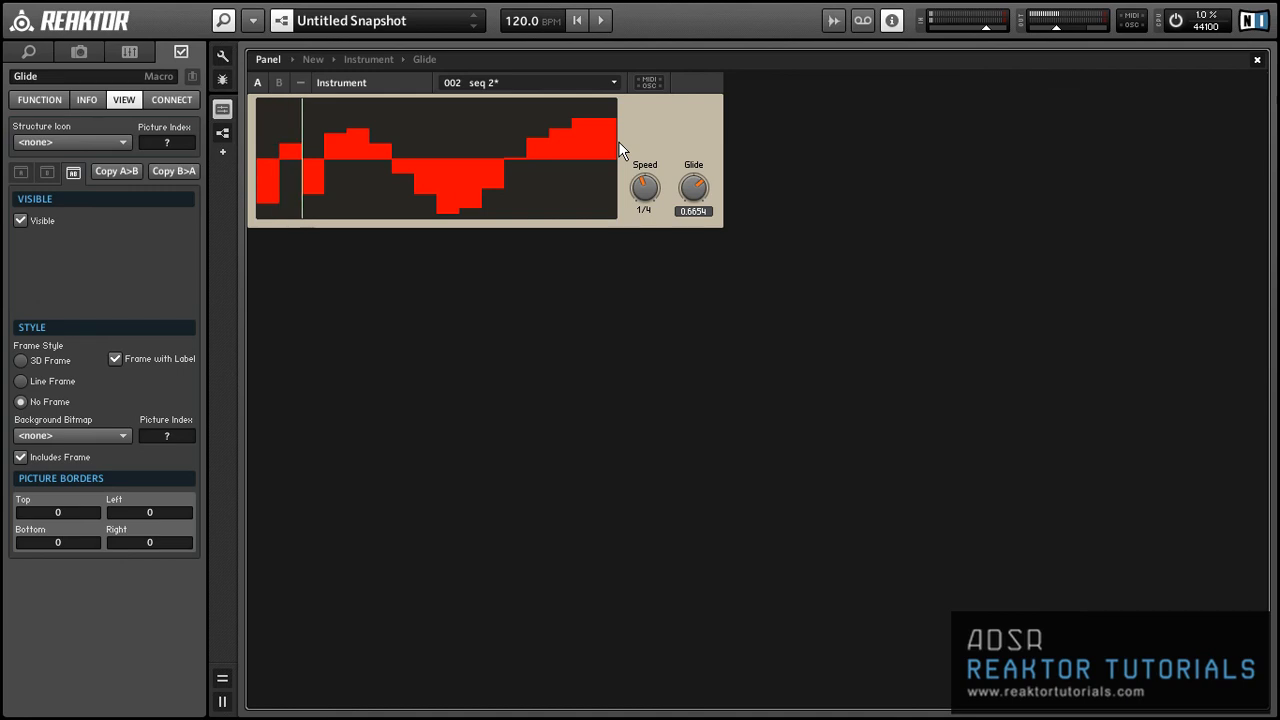
left_click_drag(645, 190, 640, 164)
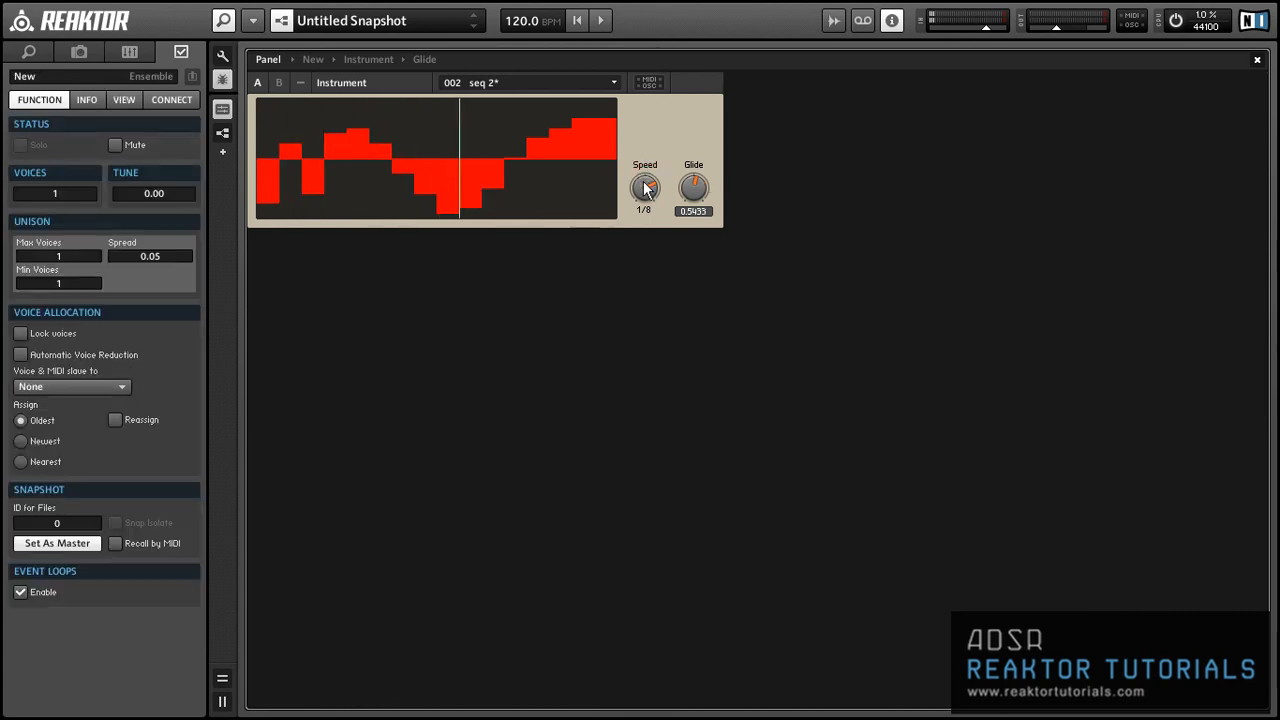
left_click_drag(645, 190, 656, 220)
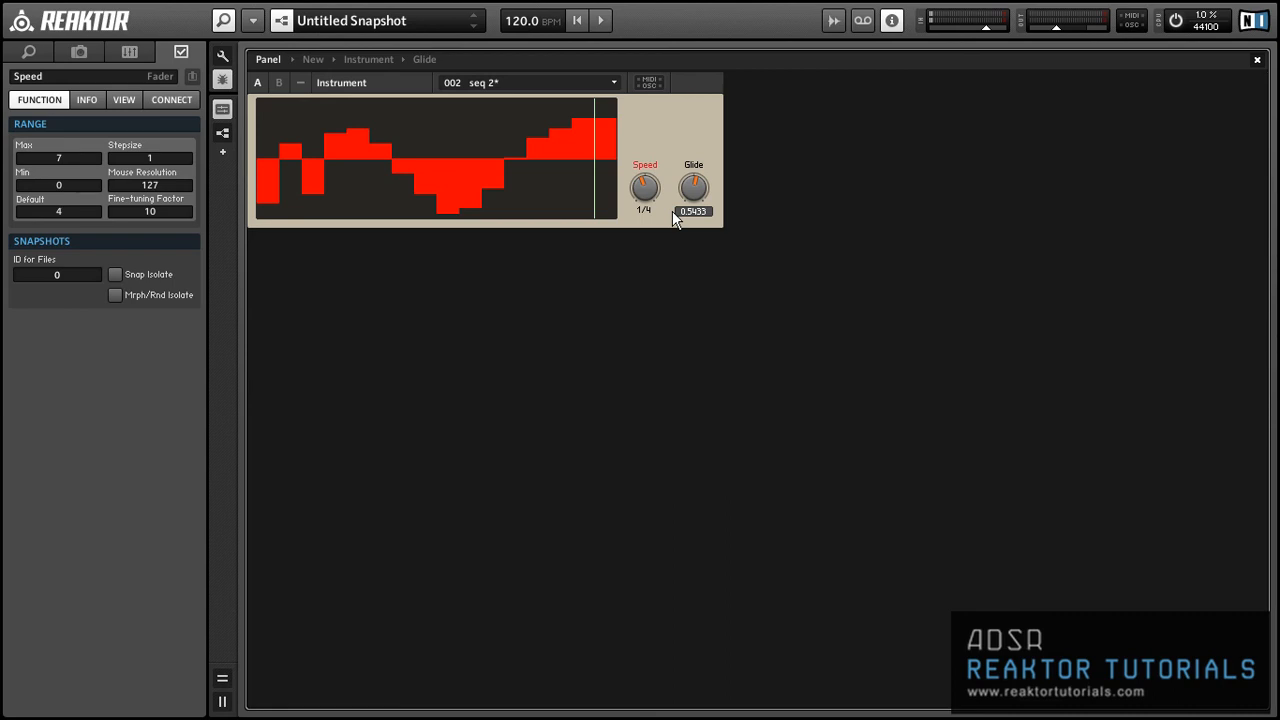
left_click_drag(673, 213, 726, 306)
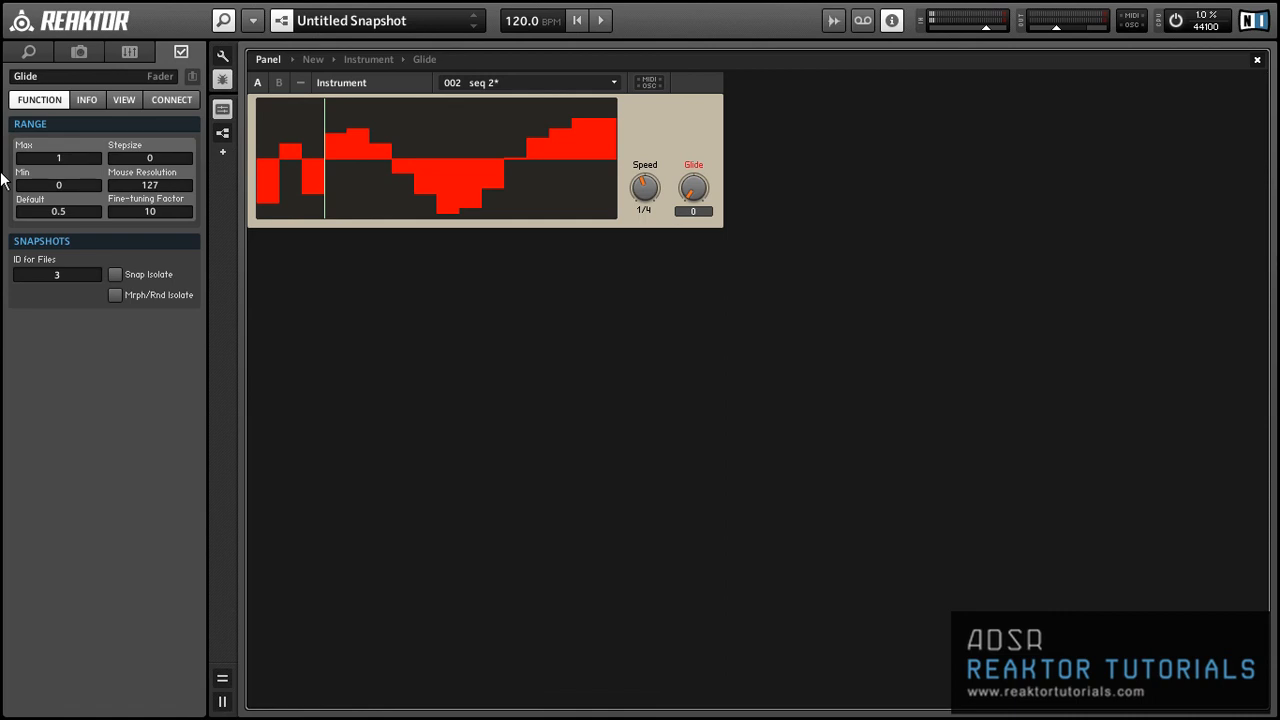
- Set the Glide knob's minimum value to 0.001
double_click(66, 187)
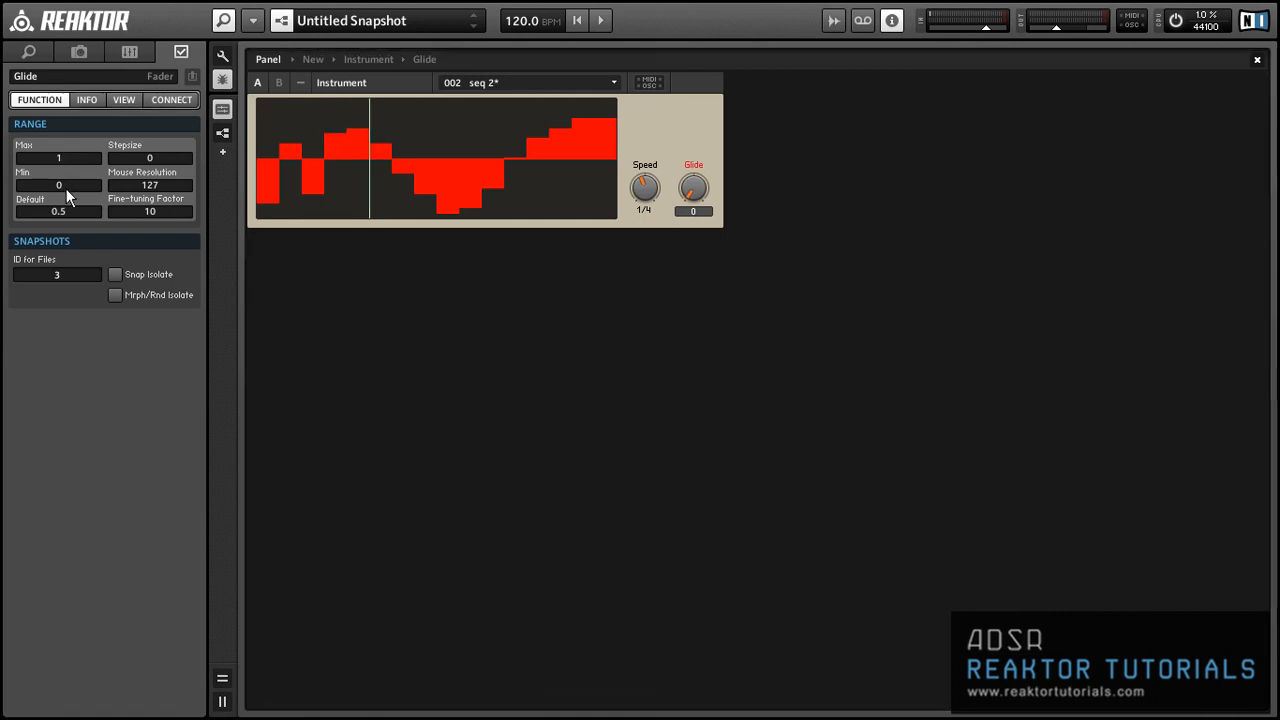
type(".001")
key("Return")
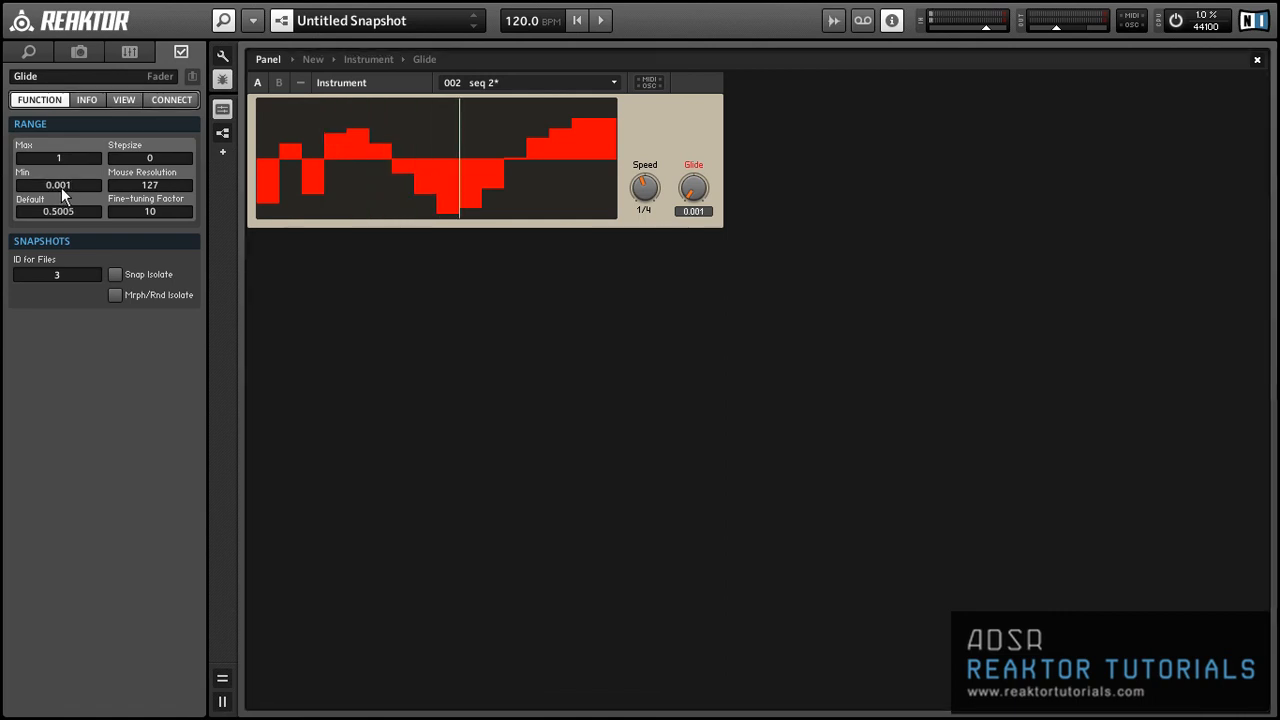
left_click(663, 138)
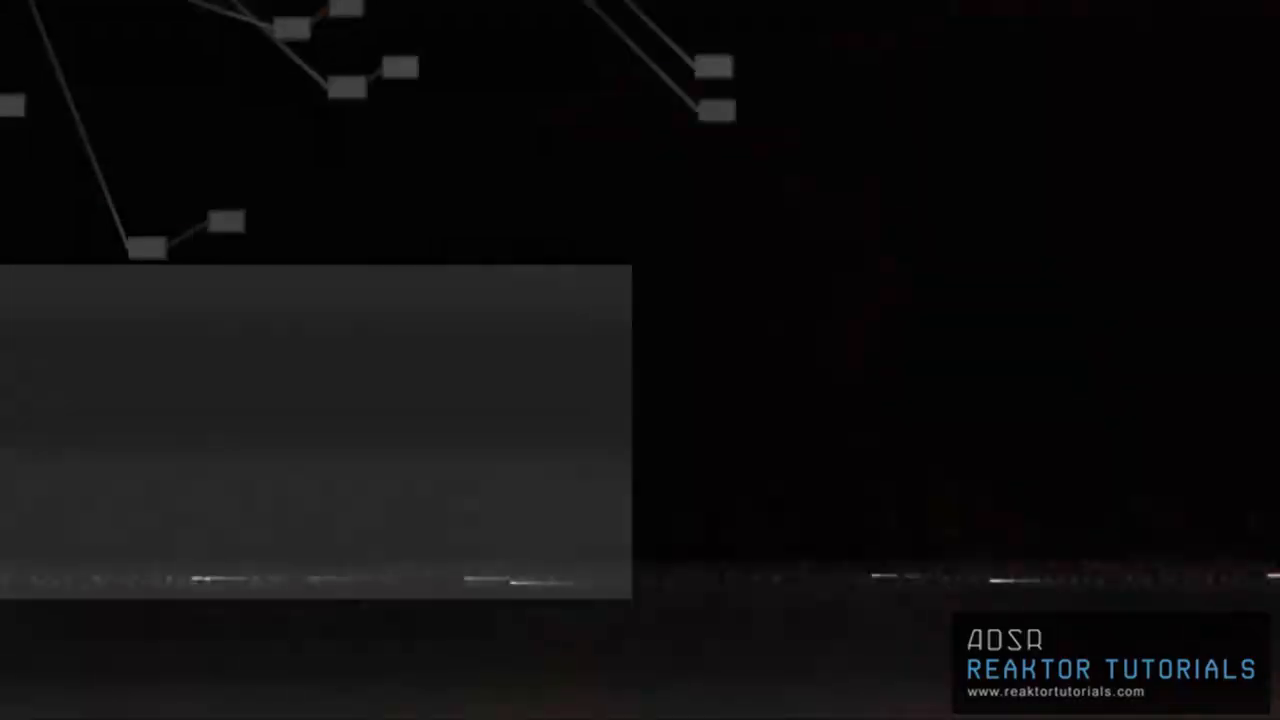